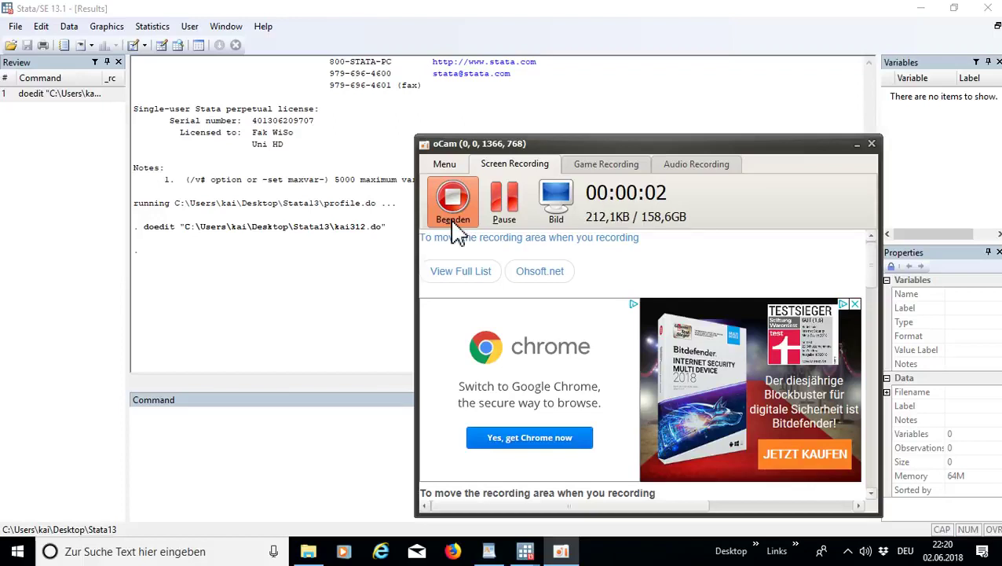
- Run the do-file's first three lines to start the statayou log, set the Stata13 working directory and import sheet Tabelle1 of Dataset.xlsx
click(305, 439)
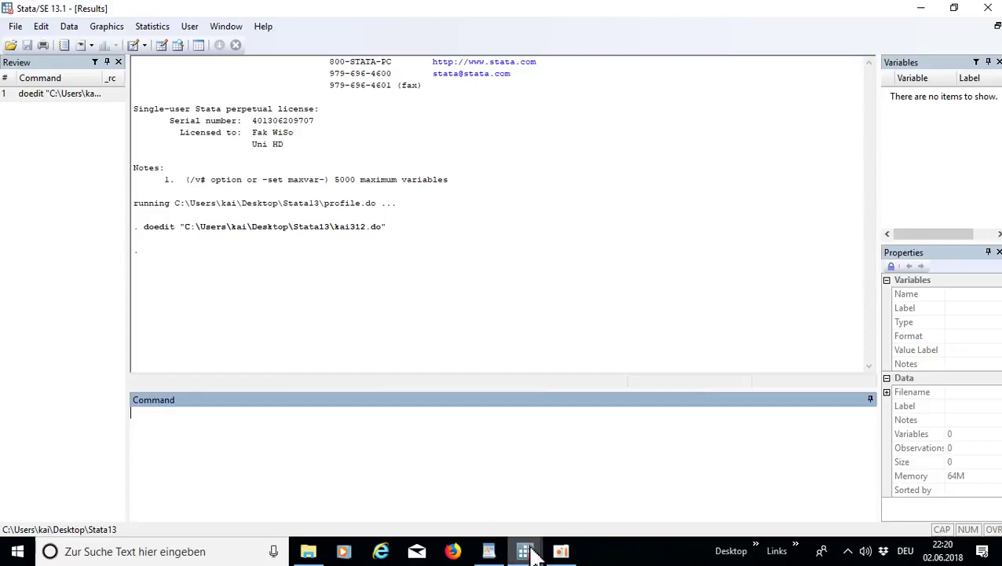
mouse_move(531, 550)
click(555, 521)
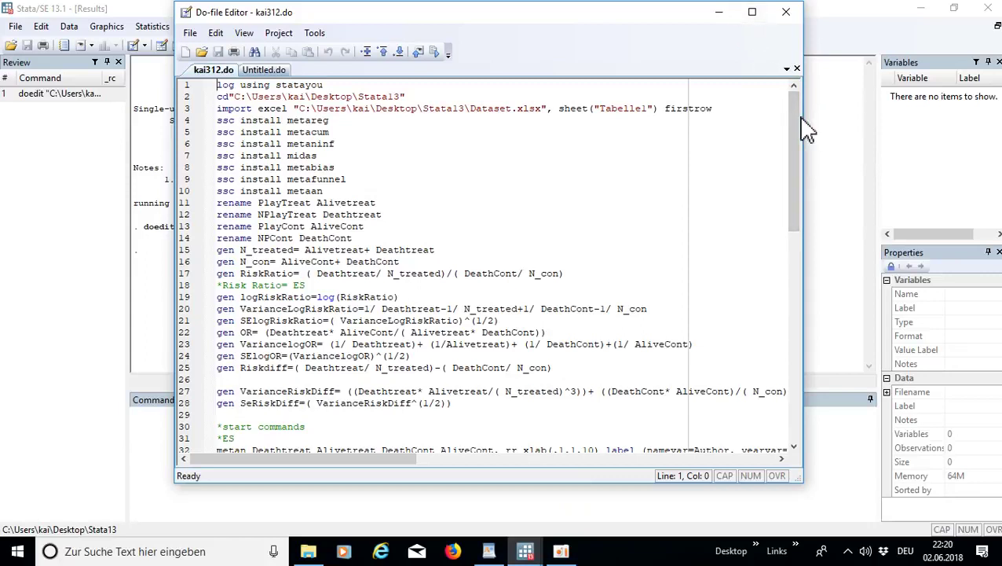
drag(807, 117, 858, 119)
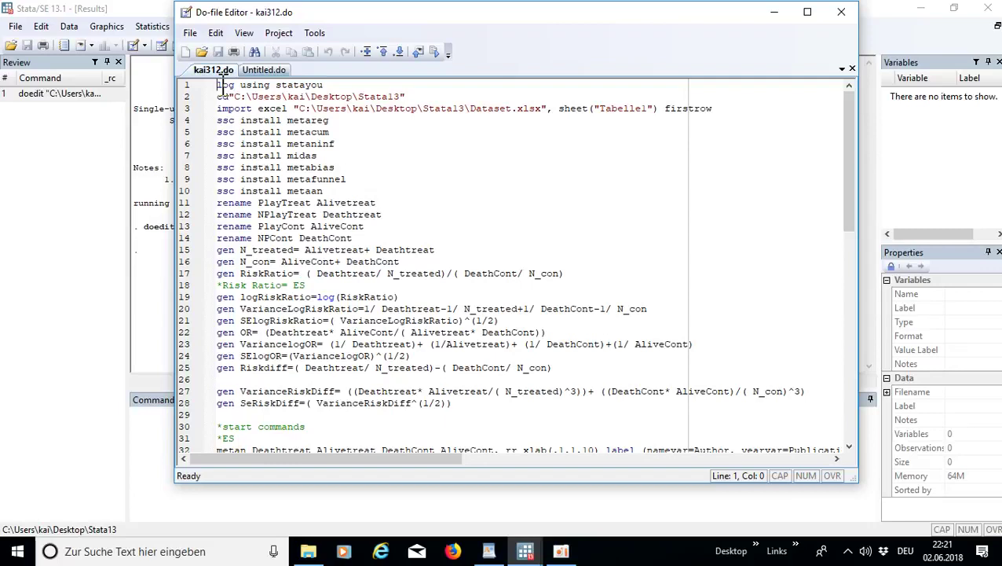
drag(218, 85, 718, 112)
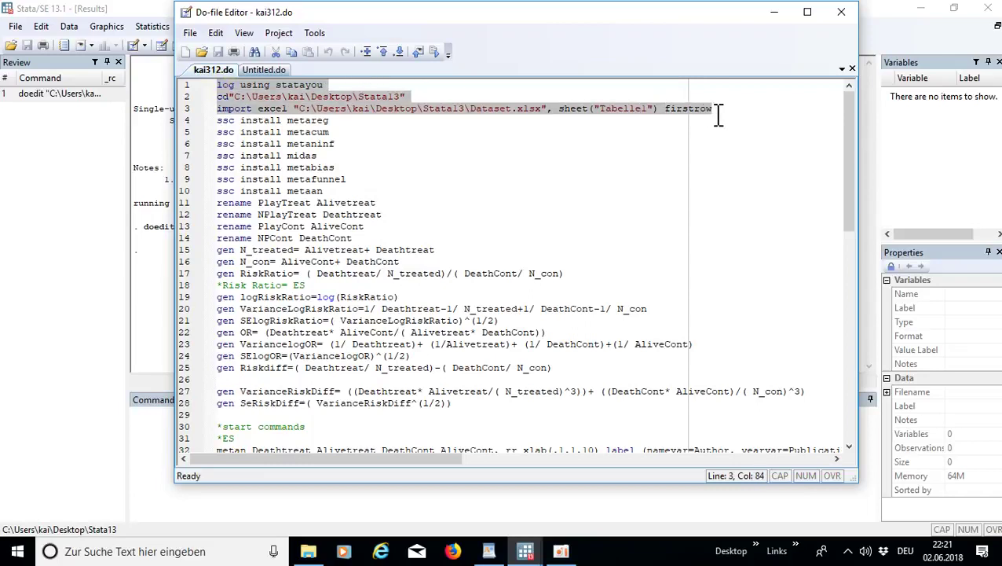
click(435, 53)
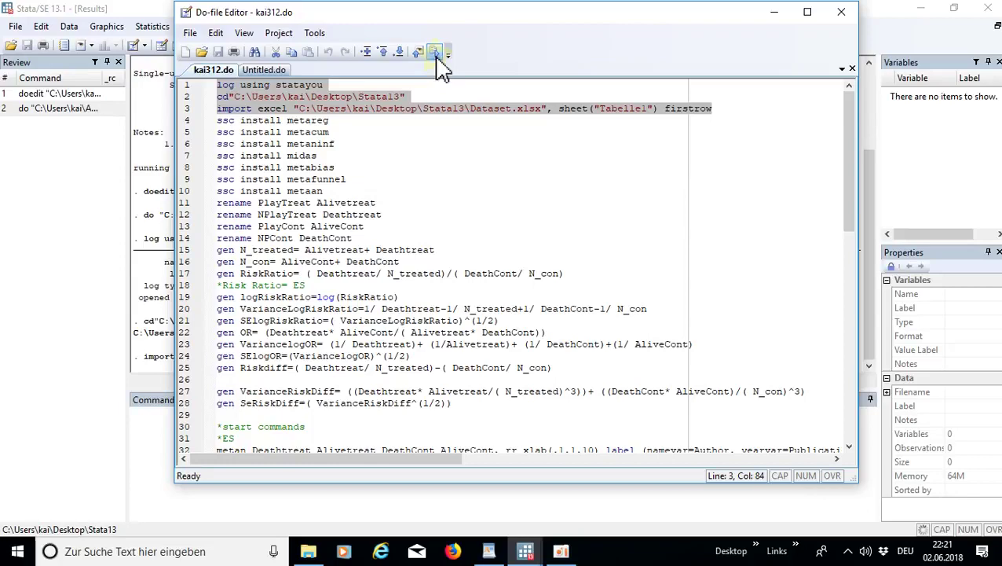
click(146, 248)
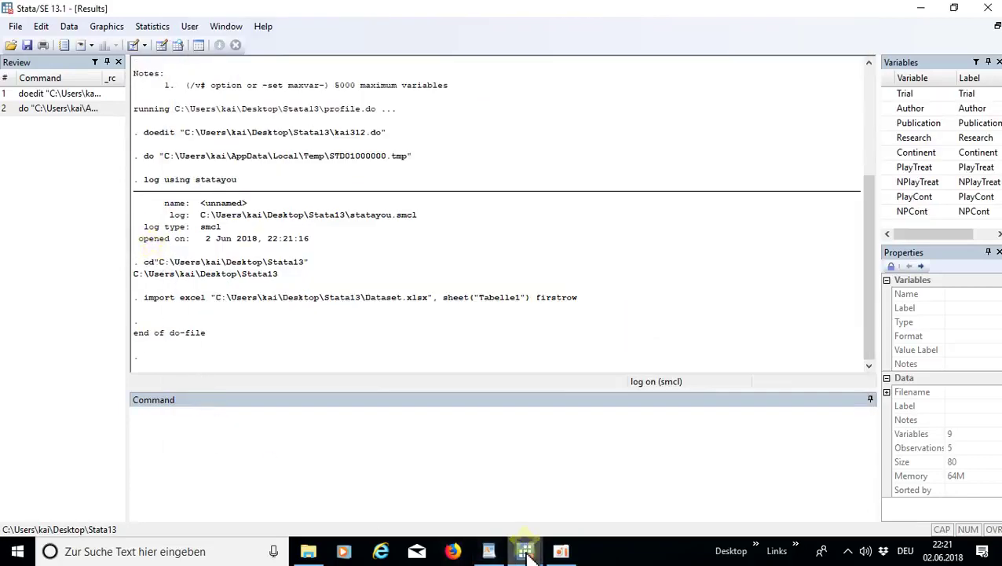
- Run the do-file lines that install metareg, metacum, metaninf, midas, metabias, metafunnel and metaan from SSC
mouse_move(524, 552)
click(593, 497)
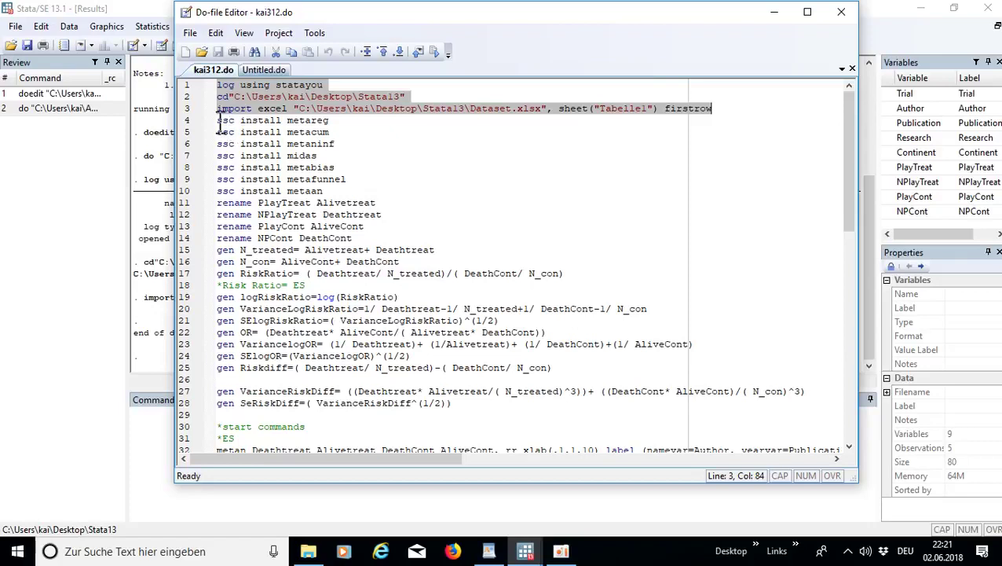
drag(218, 122, 327, 121)
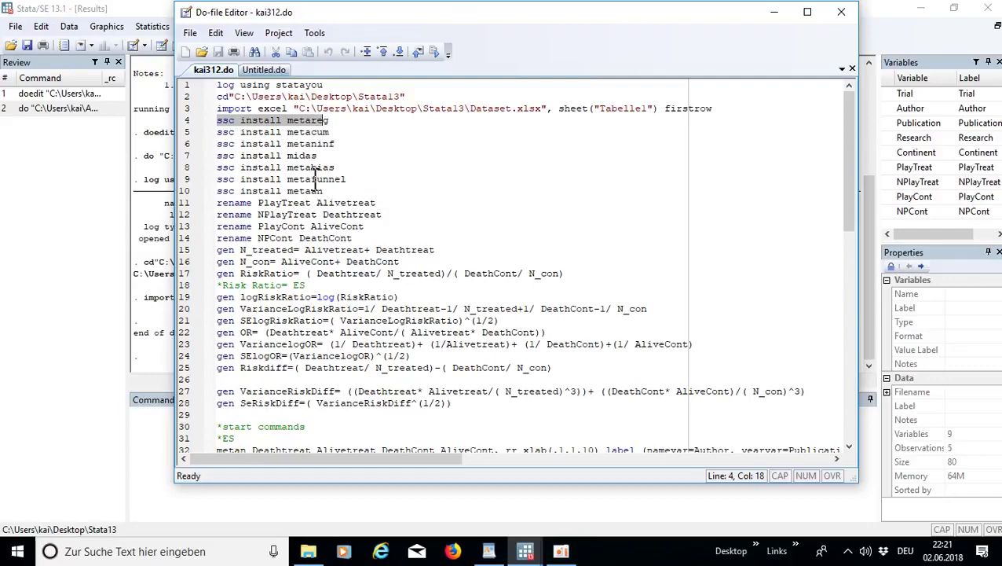
click(334, 166)
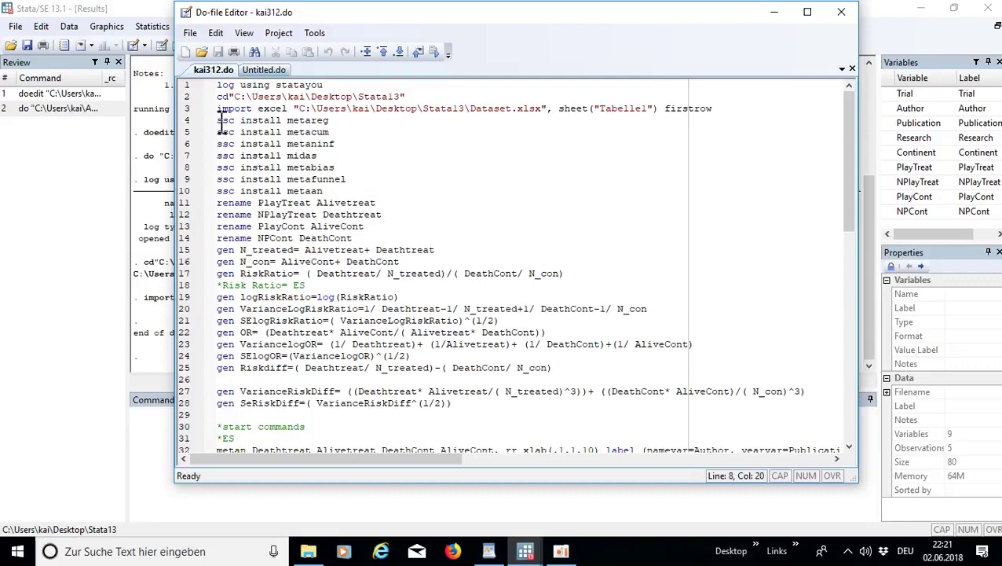
drag(219, 121, 328, 191)
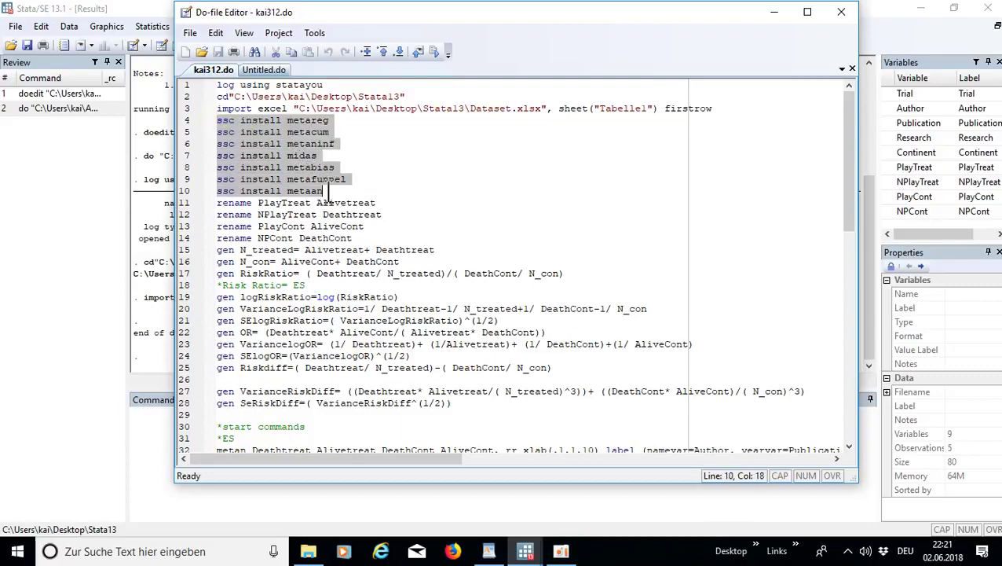
click(434, 51)
click(161, 256)
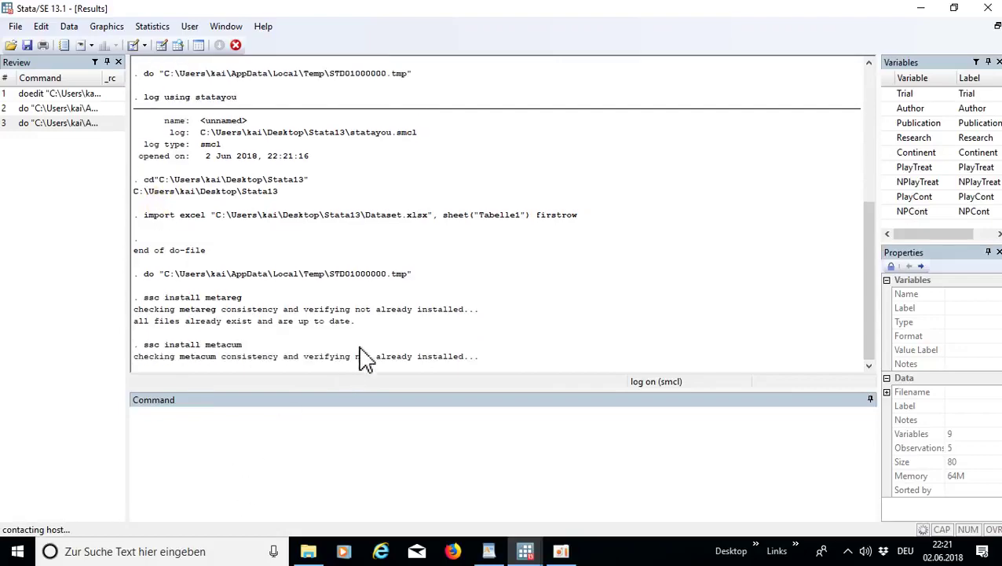
- Run the do-file lines renaming PlayTreat, NPlayTreat, PlayCont and NPCont to Alivetreat, Deathtreat, AliveCont and DeathCont
mouse_move(525, 549)
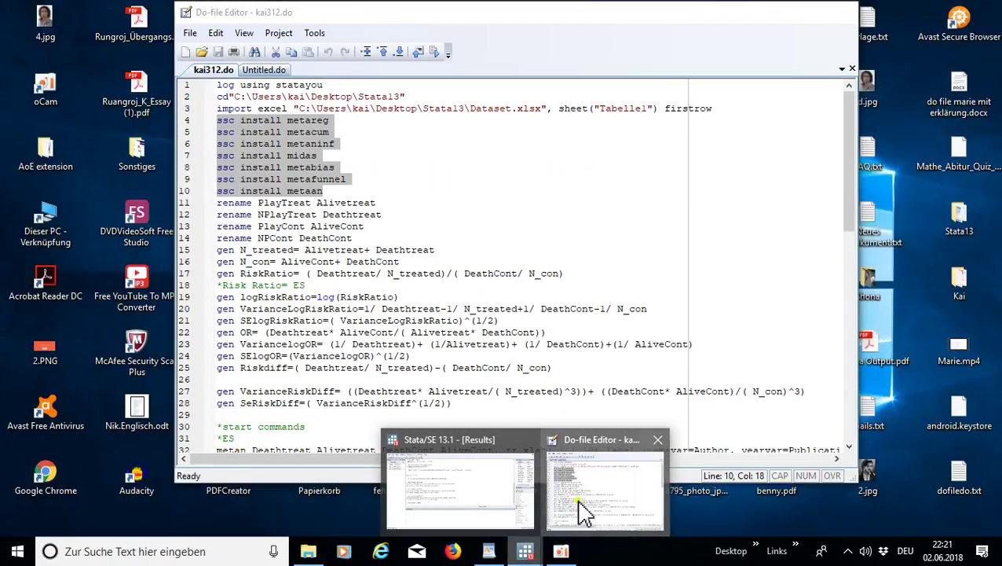
click(585, 512)
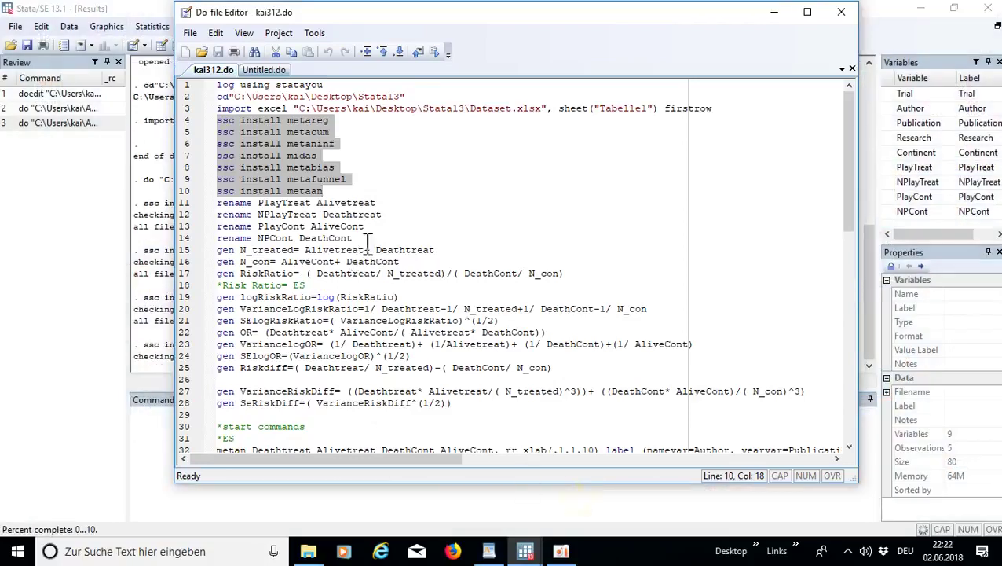
click(415, 210)
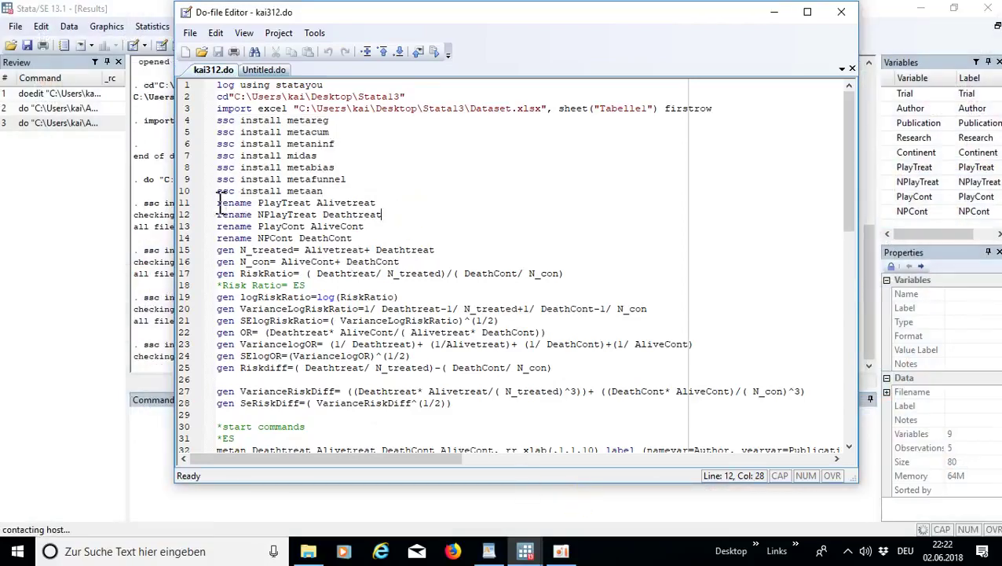
drag(219, 202, 355, 238)
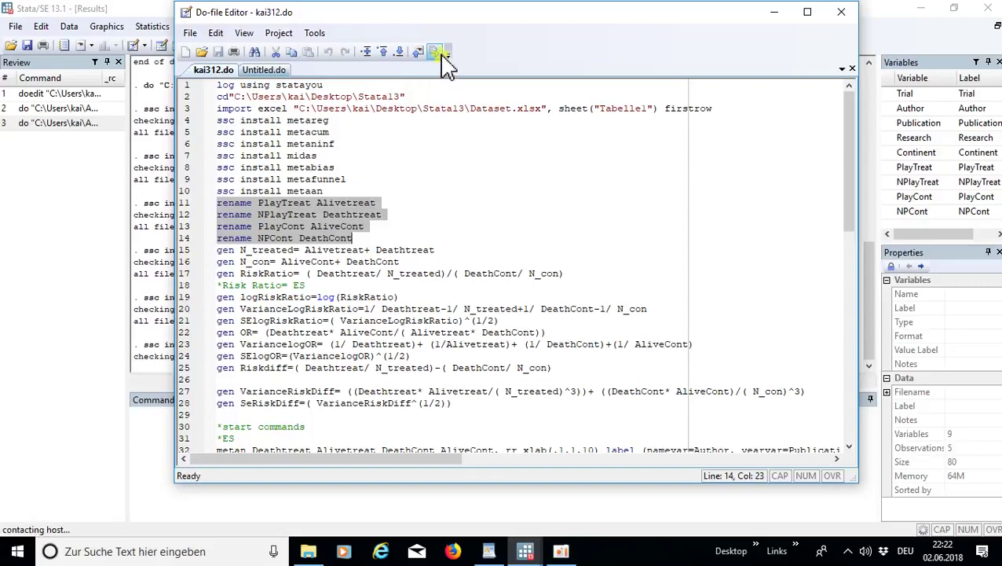
- Browse the dataset with the renamed variables and compare it with the 2 x 2 table in the WordPad document
click(144, 445)
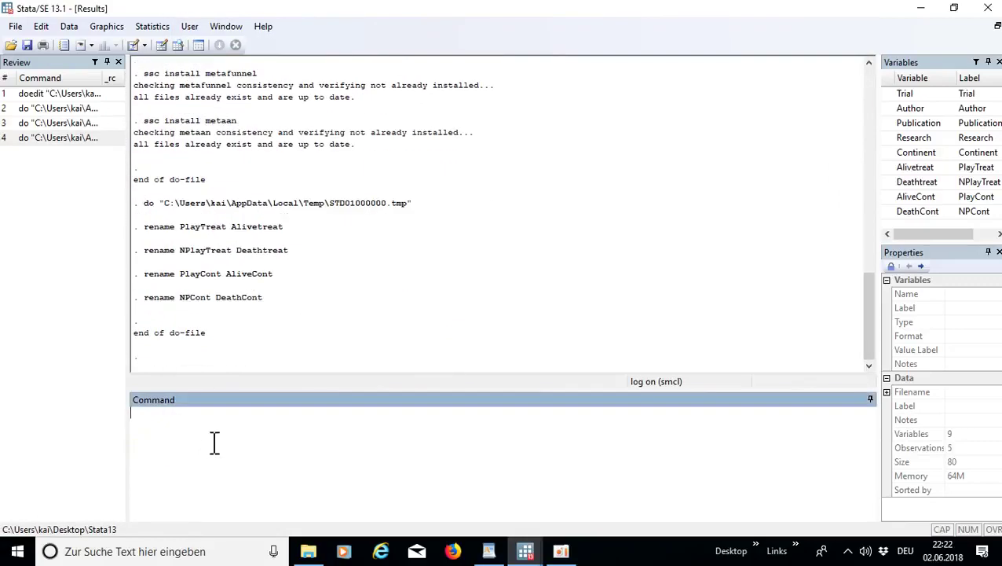
text(browse)
key(Return)
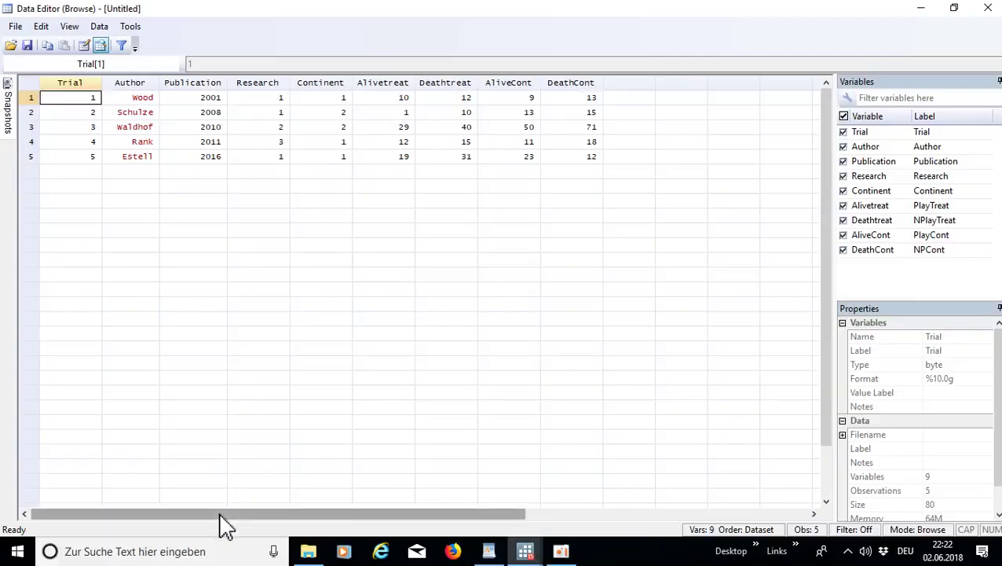
drag(219, 515, 161, 500)
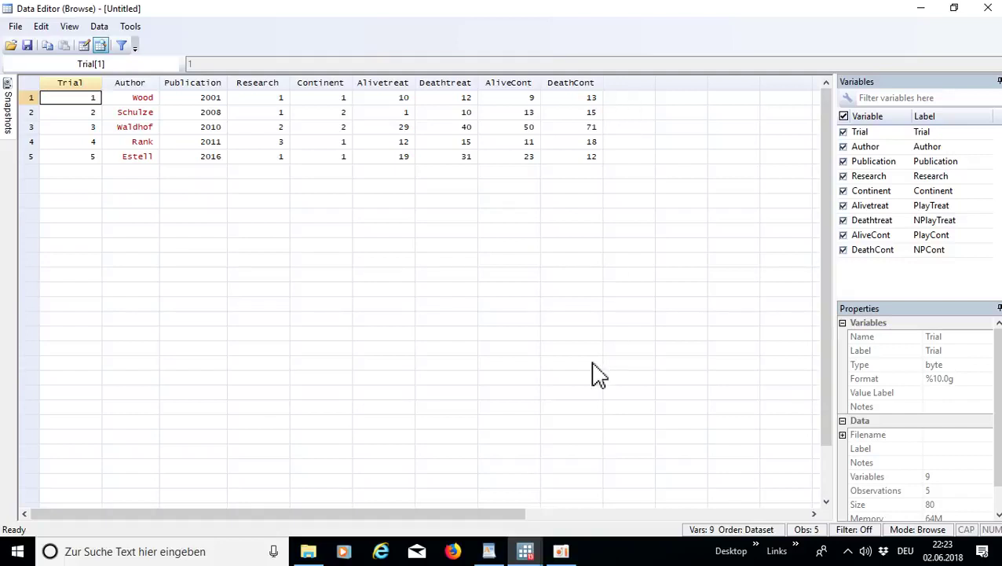
click(490, 551)
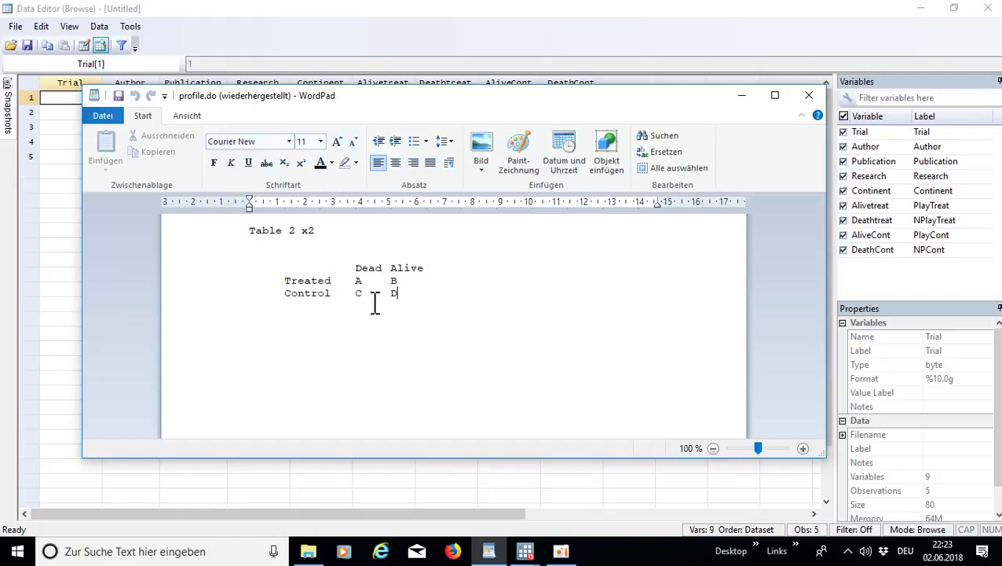
click(662, 25)
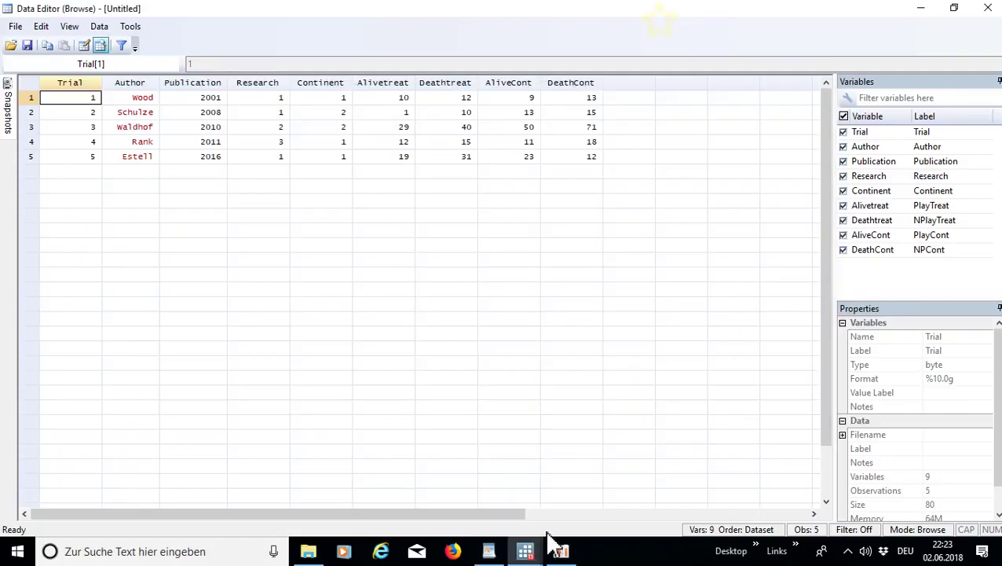
- Run do-file lines 15 to 17 to generate the variables N_treated, N_con and RiskRatio
mouse_move(525, 550)
click(417, 517)
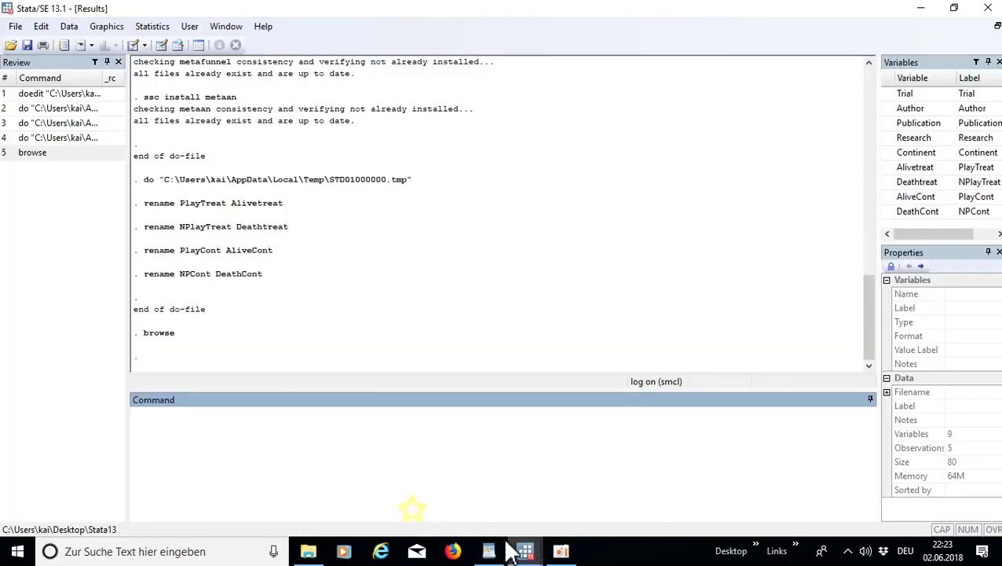
click(540, 494)
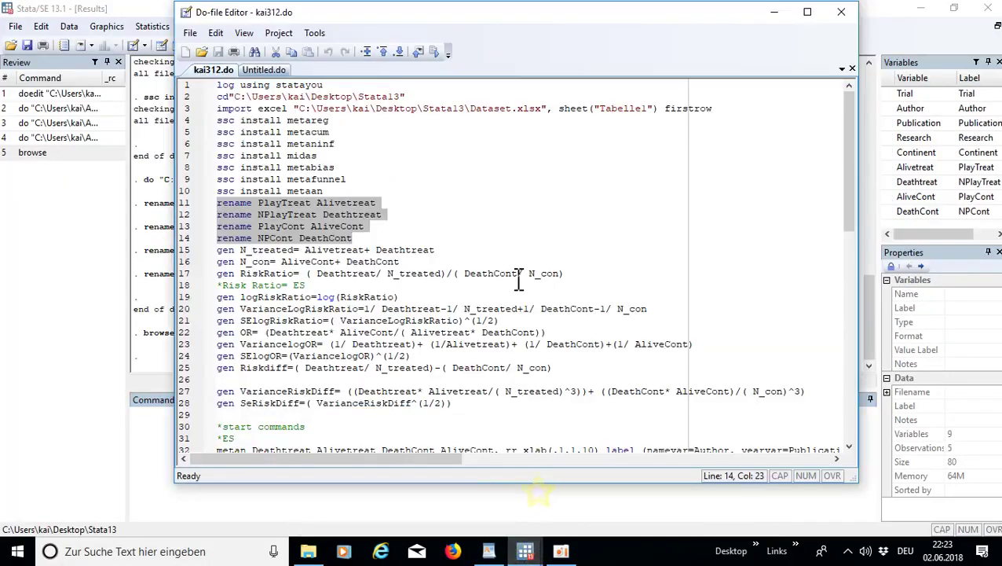
click(491, 214)
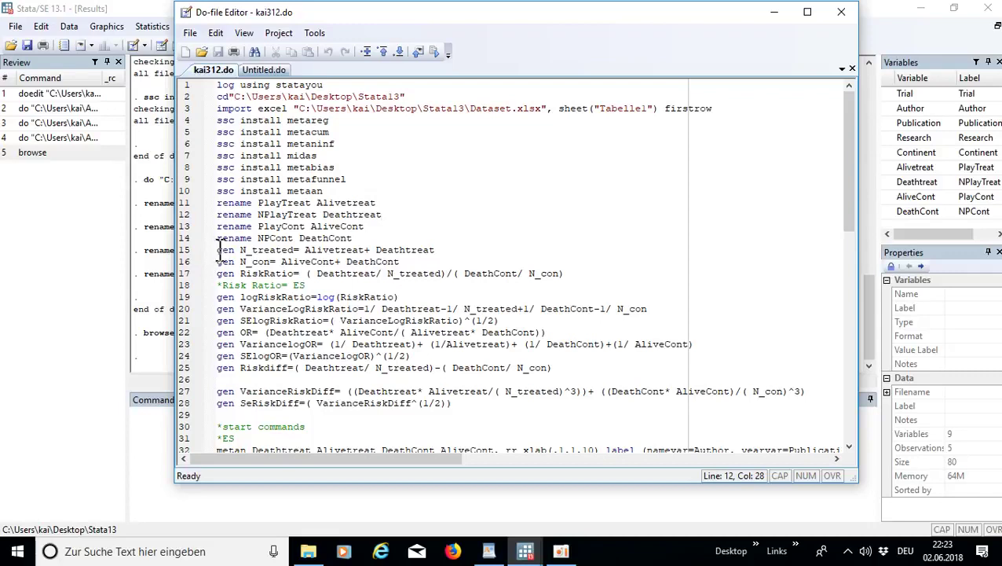
drag(220, 249, 573, 273)
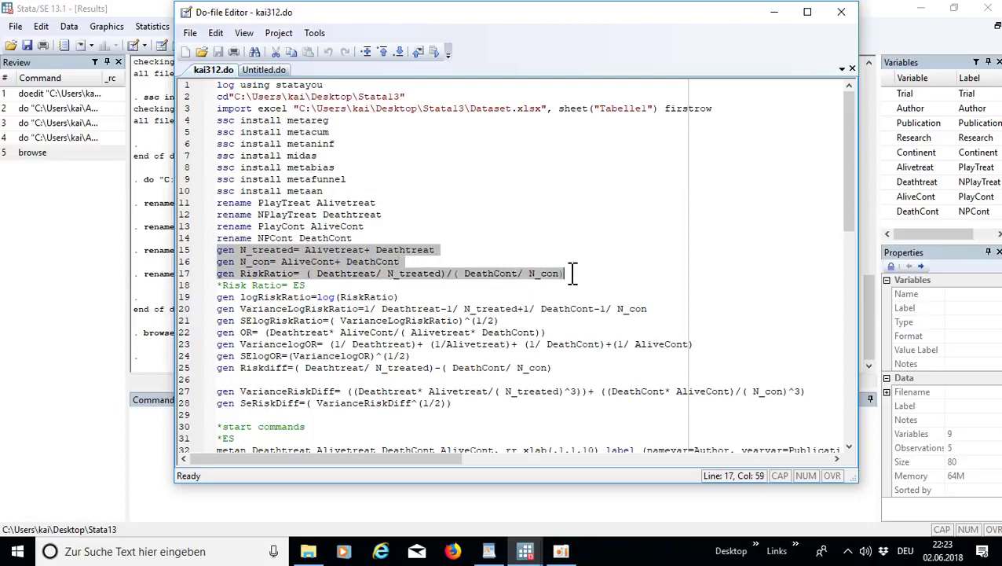
click(419, 51)
click(146, 450)
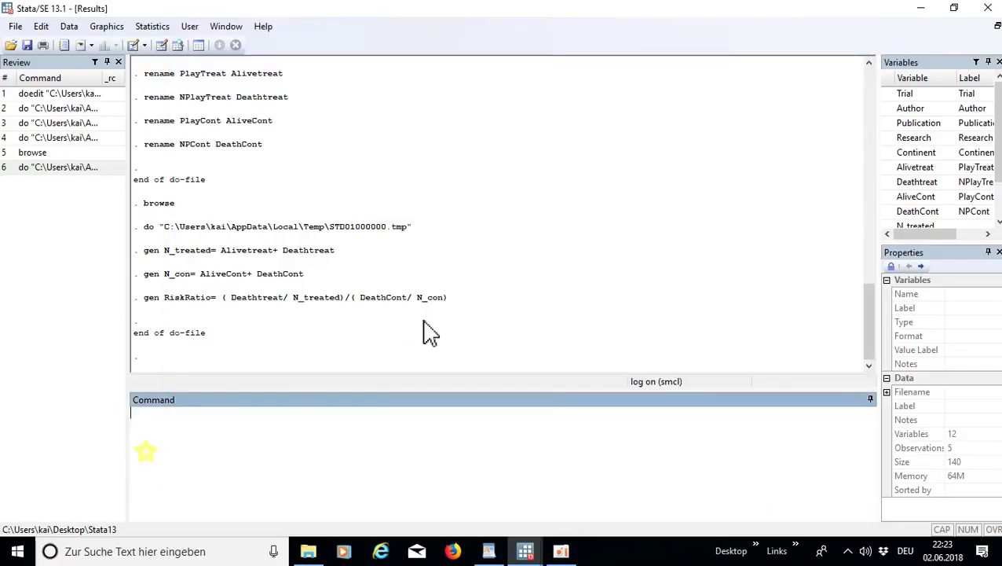
- Browse the dataset to check the new N_treated, N_con and RiskRatio columns
scroll(994, 188, down, 1)
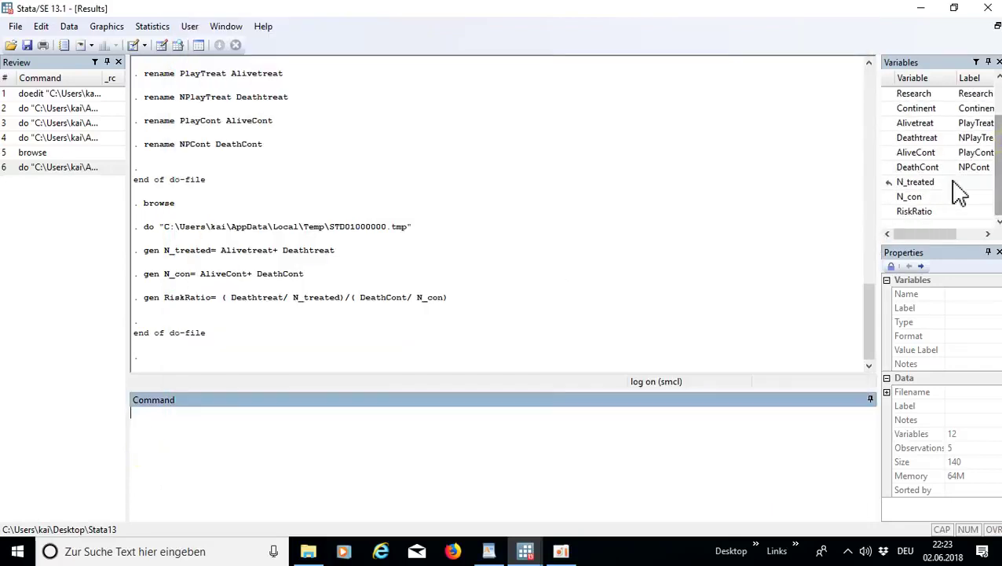
mouse_move(911, 236)
mouse_down()
mouse_move(949, 240)
mouse_move(907, 238)
mouse_up()
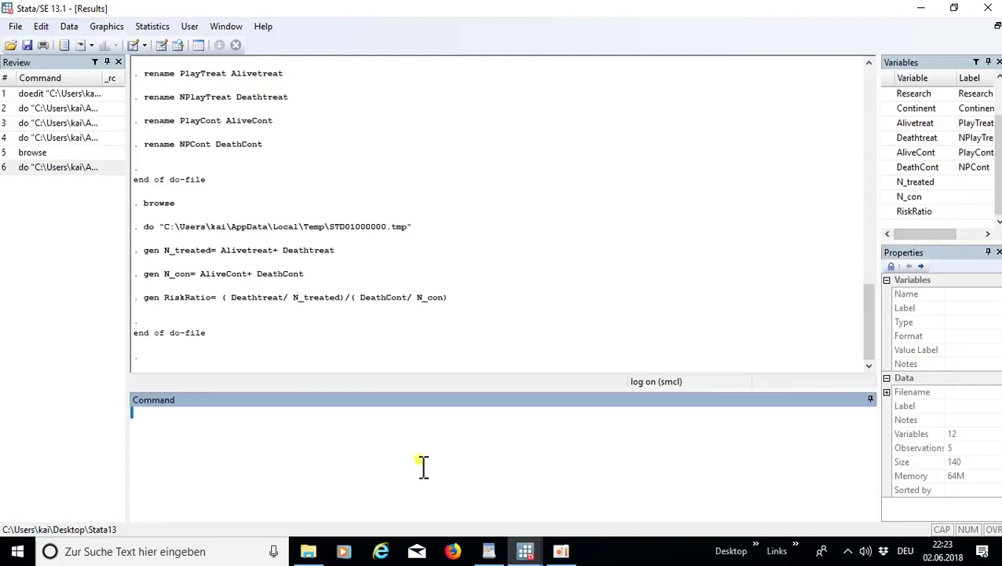
text(browse)
key(Return)
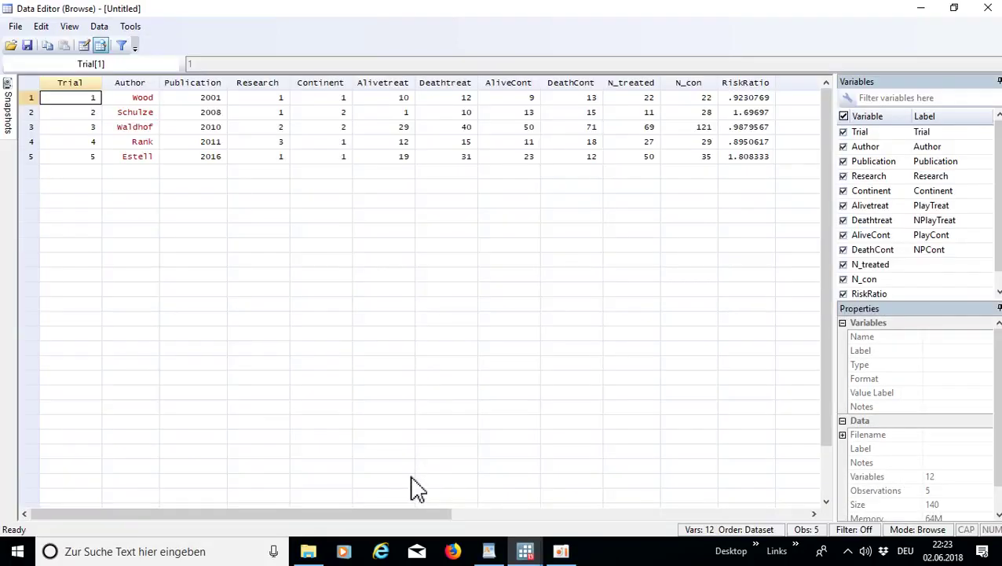
drag(382, 517, 534, 517)
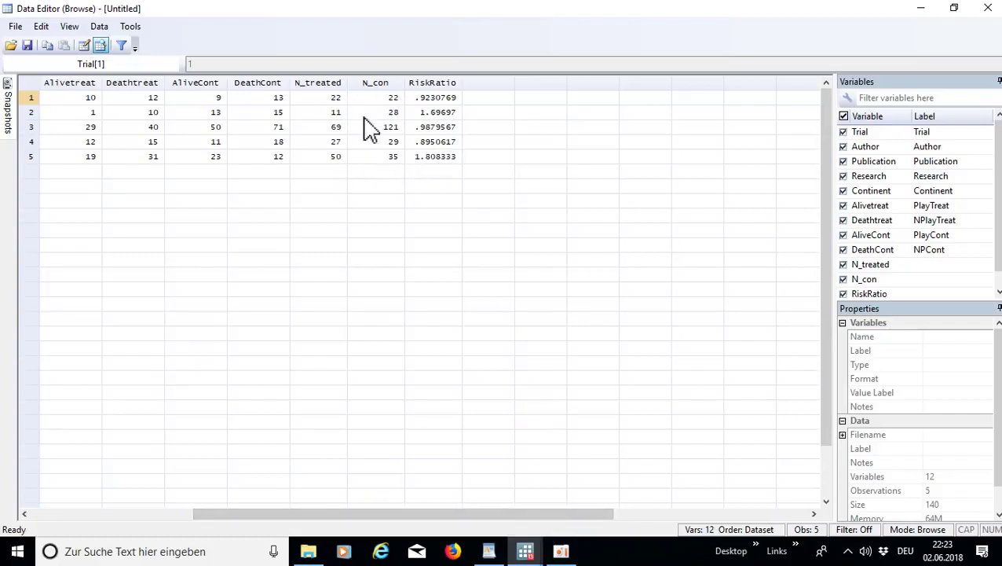
click(916, 10)
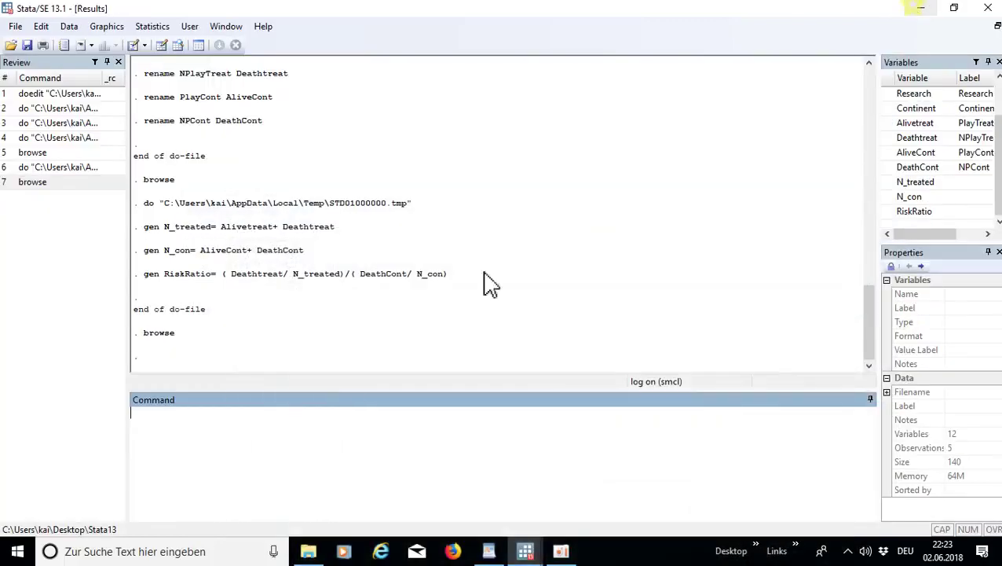
- Review the do-file formulas for the log risk ratio, odds ratio and risk difference with their variances and standard errors
mouse_move(530, 556)
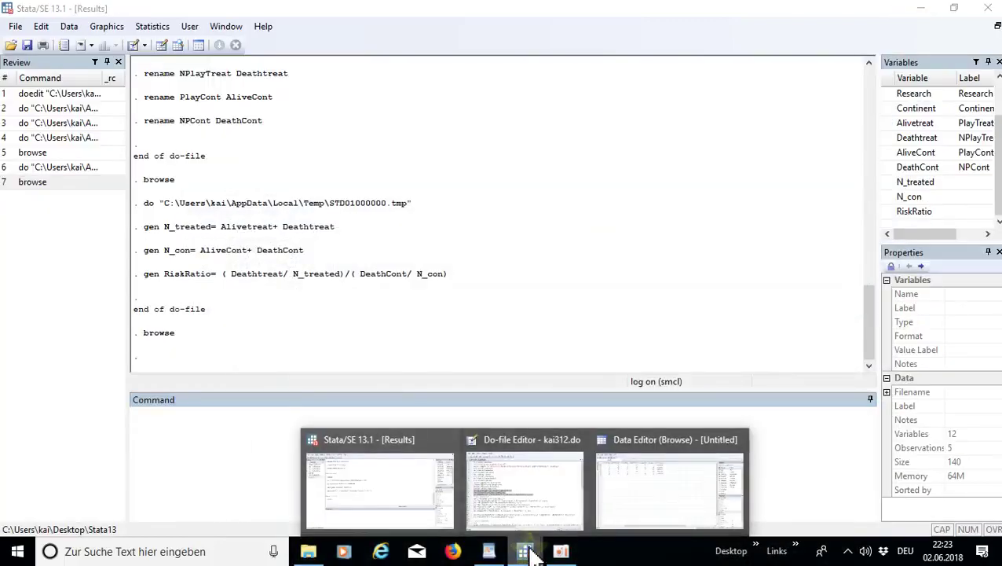
click(525, 488)
click(507, 214)
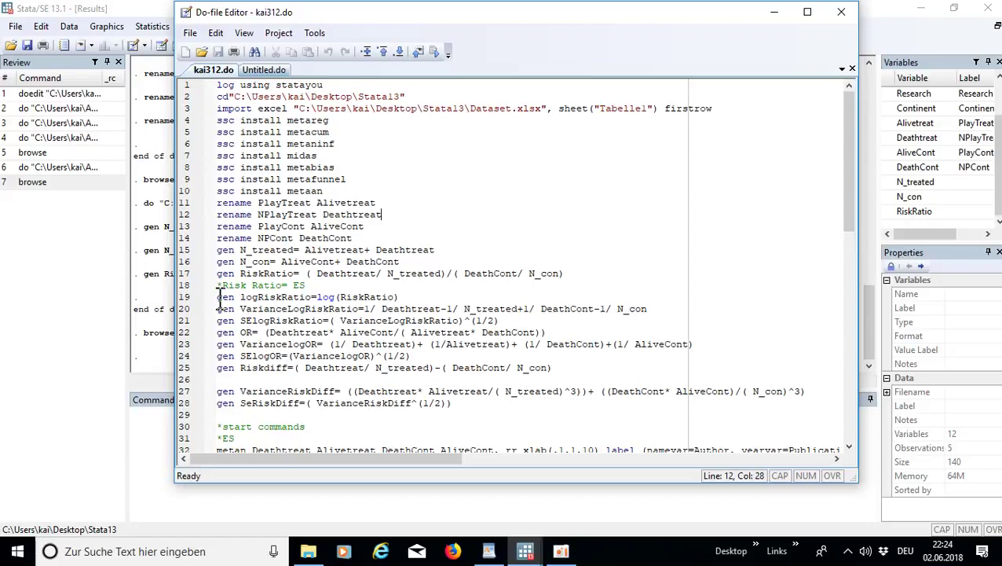
drag(218, 297, 509, 323)
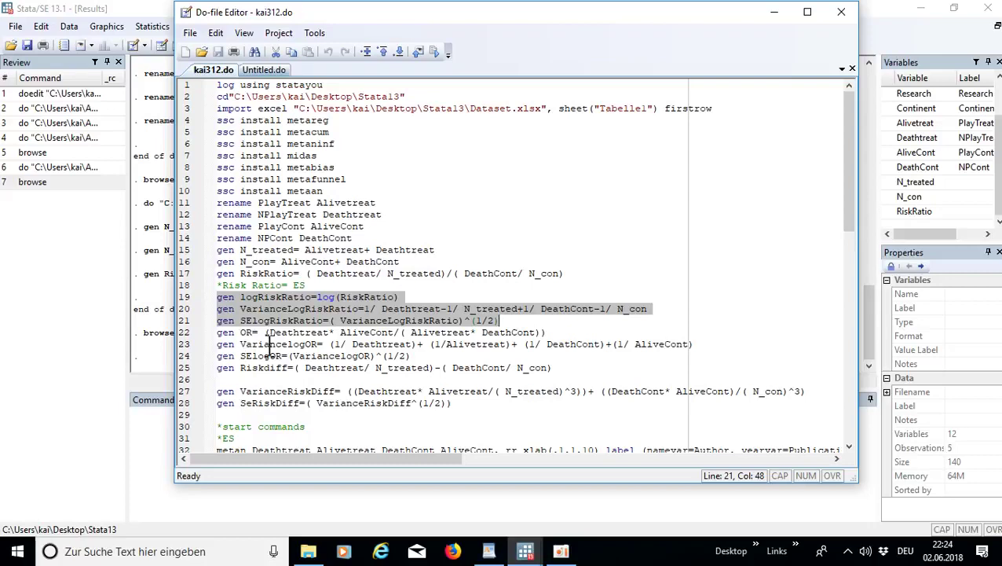
click(396, 334)
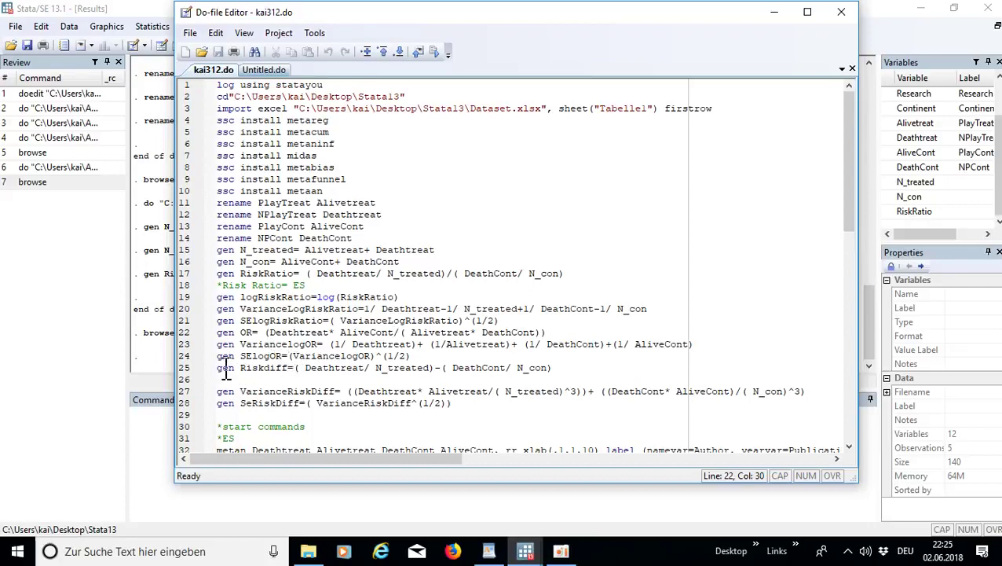
drag(266, 368, 340, 391)
click(347, 383)
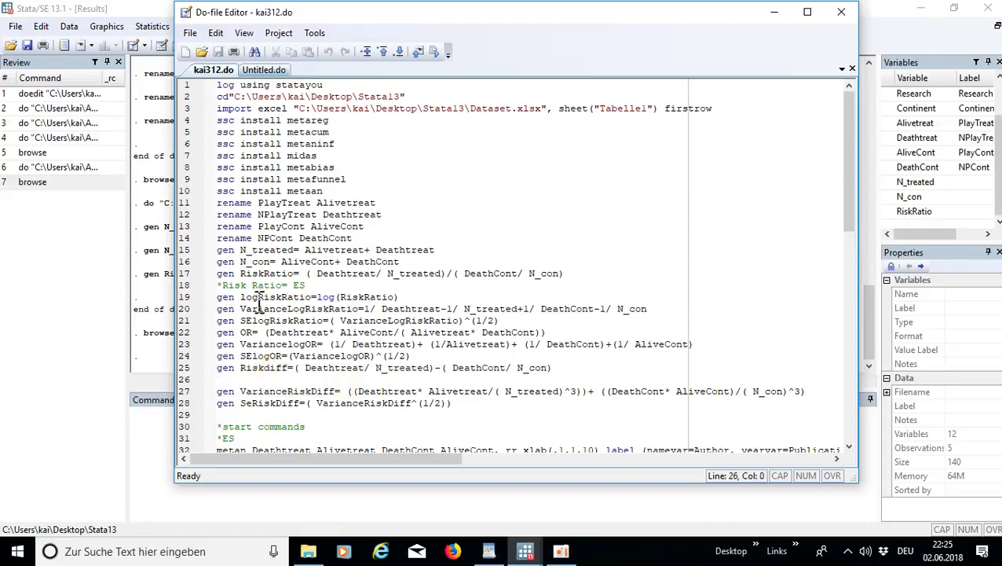
- Run do-file lines 19 to 25 to generate the log risk ratio, odds ratio and risk difference variables
drag(220, 297, 564, 369)
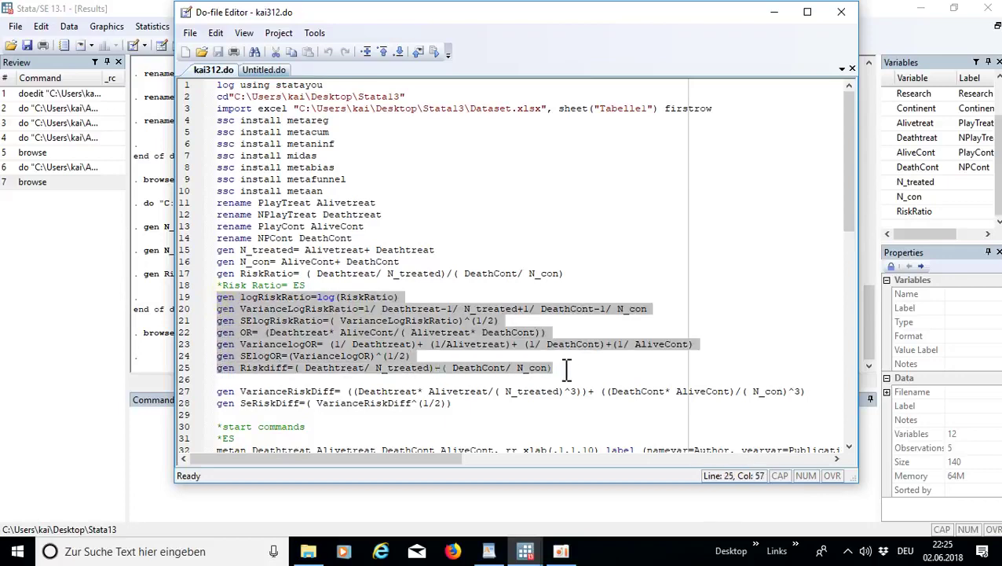
click(434, 51)
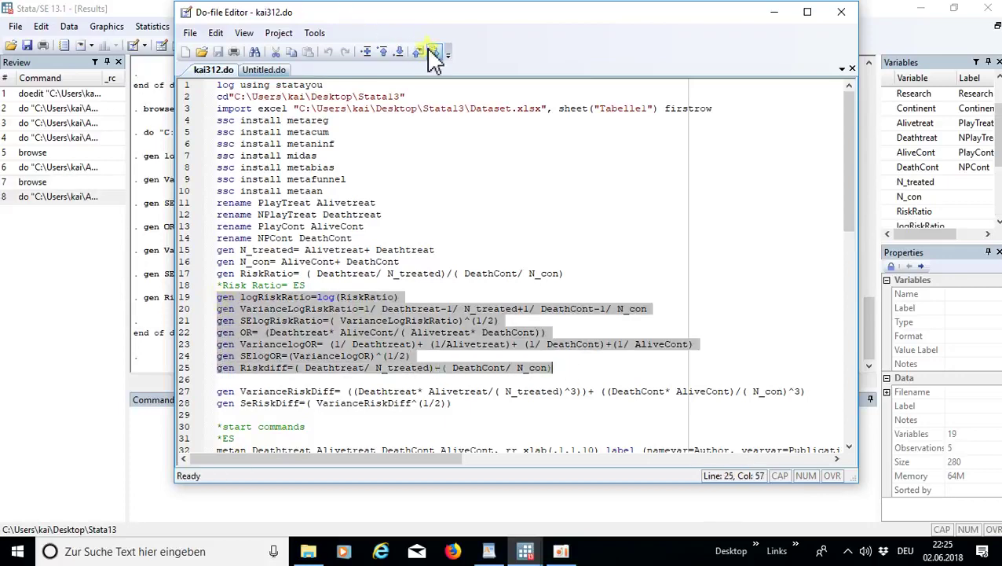
- Browse the dataset to check the new columns from logRiskRatio to Riskdiff, and return to the Results window
click(156, 453)
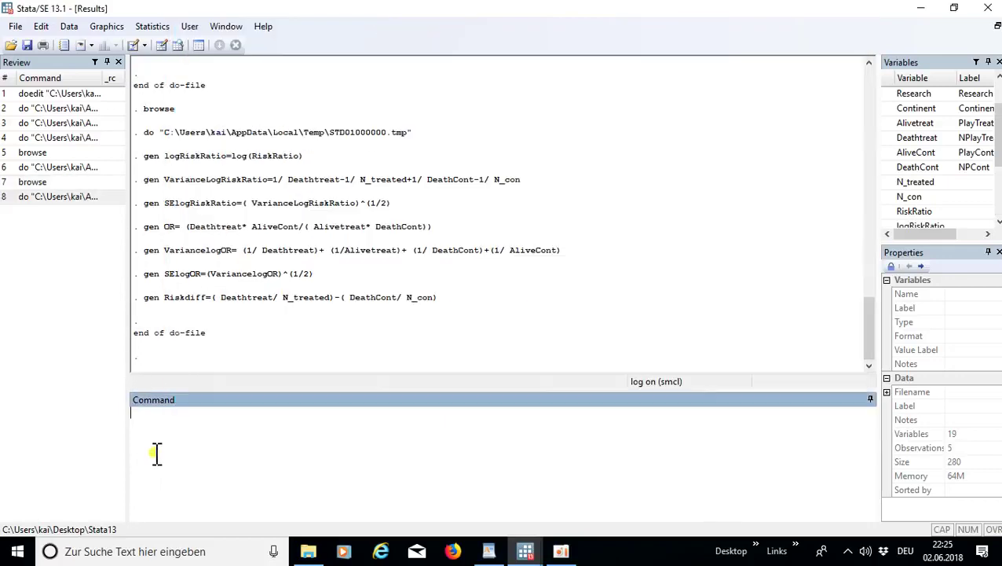
text(browse)
key(Return)
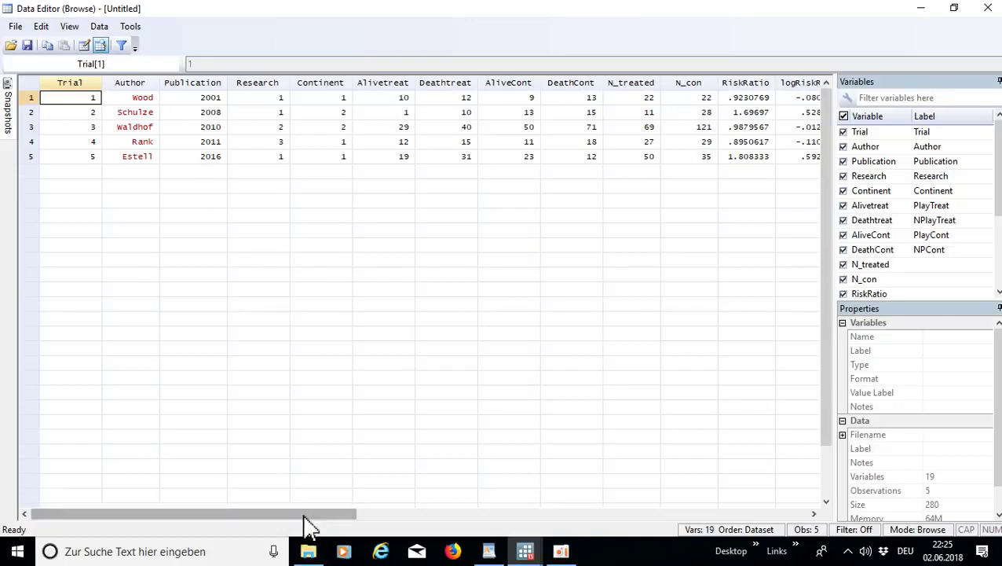
drag(314, 517, 558, 522)
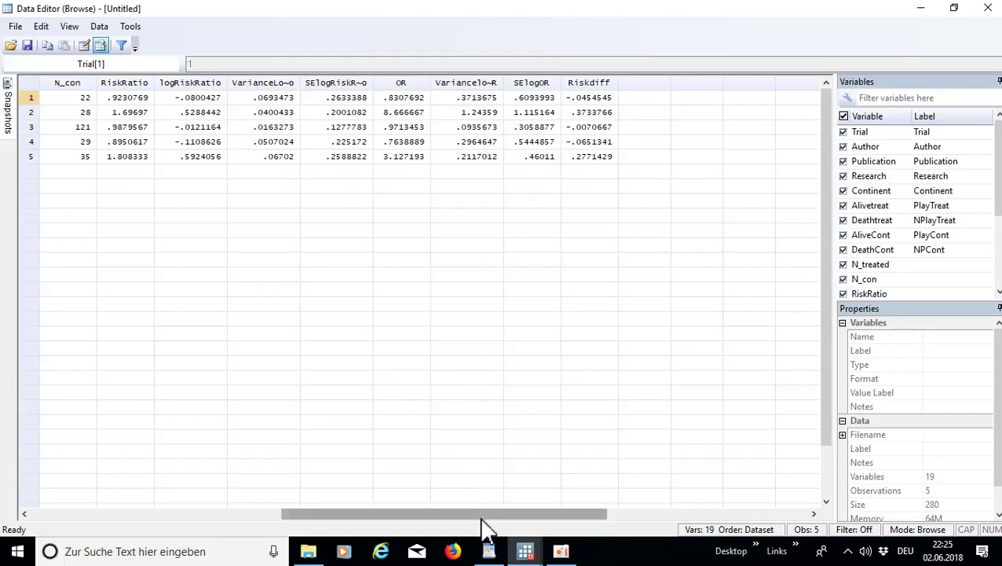
drag(480, 515, 451, 525)
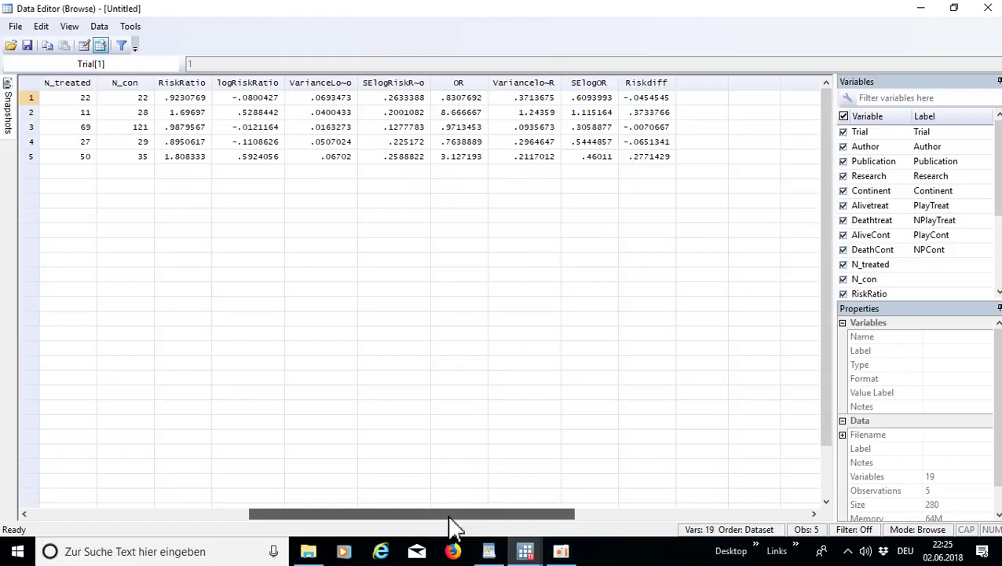
mouse_move(449, 516)
mouse_down()
mouse_move(358, 488)
mouse_move(295, 483)
mouse_move(431, 515)
mouse_up()
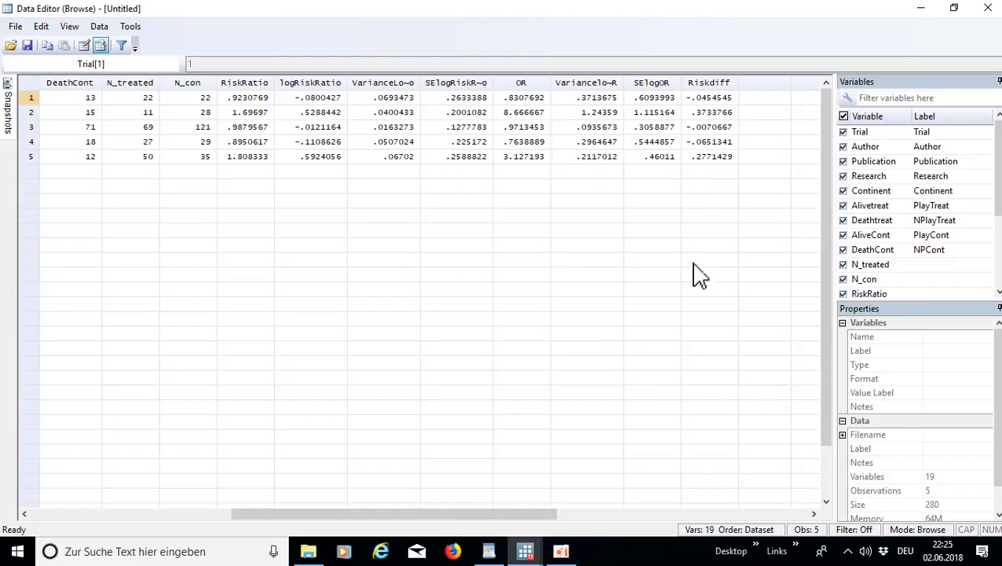
click(921, 10)
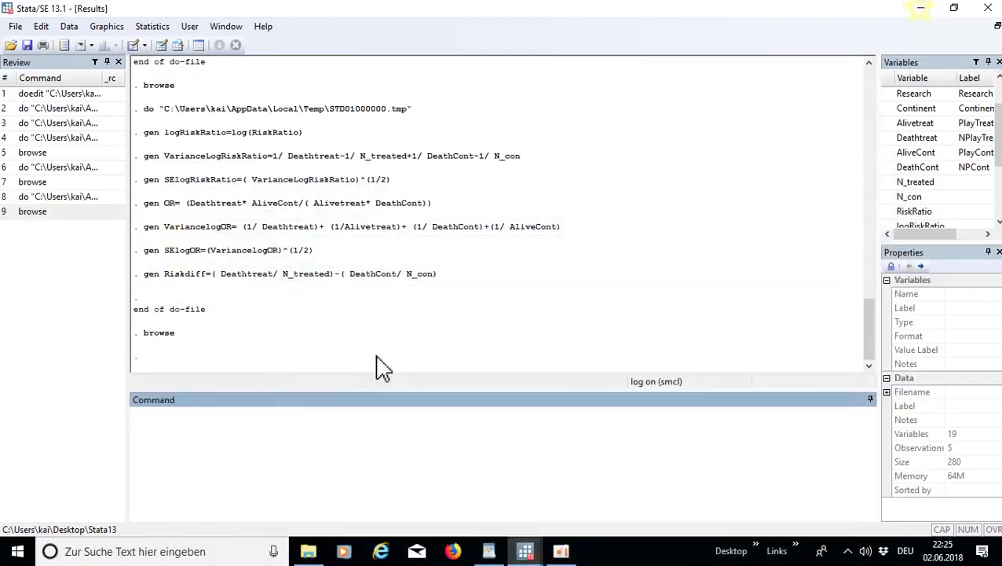
click(355, 464)
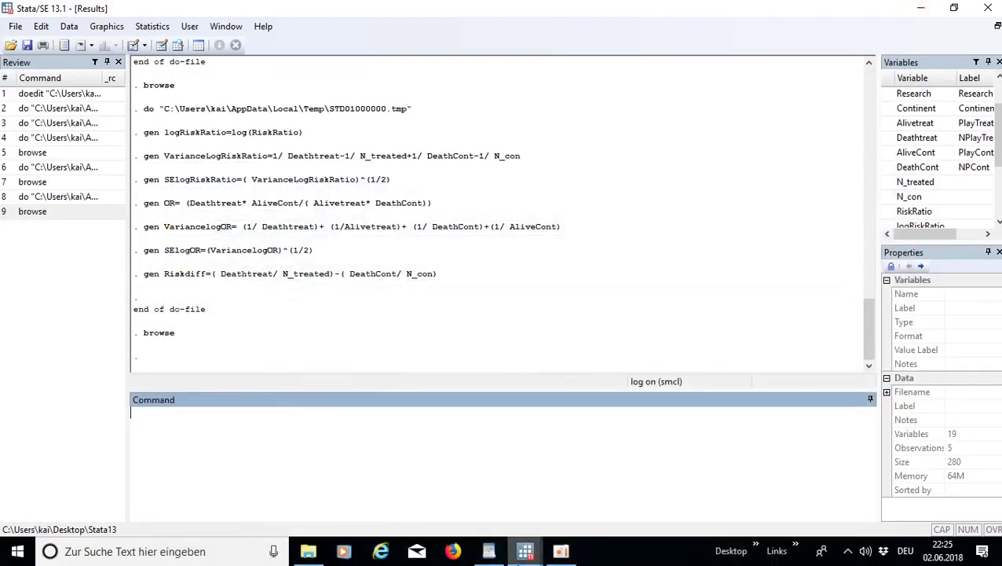
click(367, 485)
- Run do-file lines 27 and 28 to generate VarianceRiskDiff and SeRiskDiff
click(523, 552)
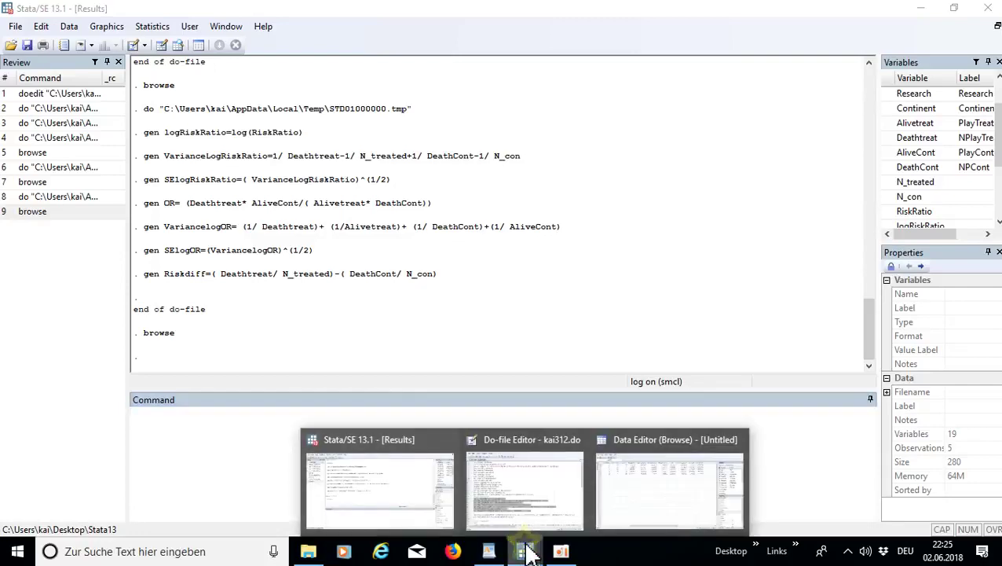
click(530, 491)
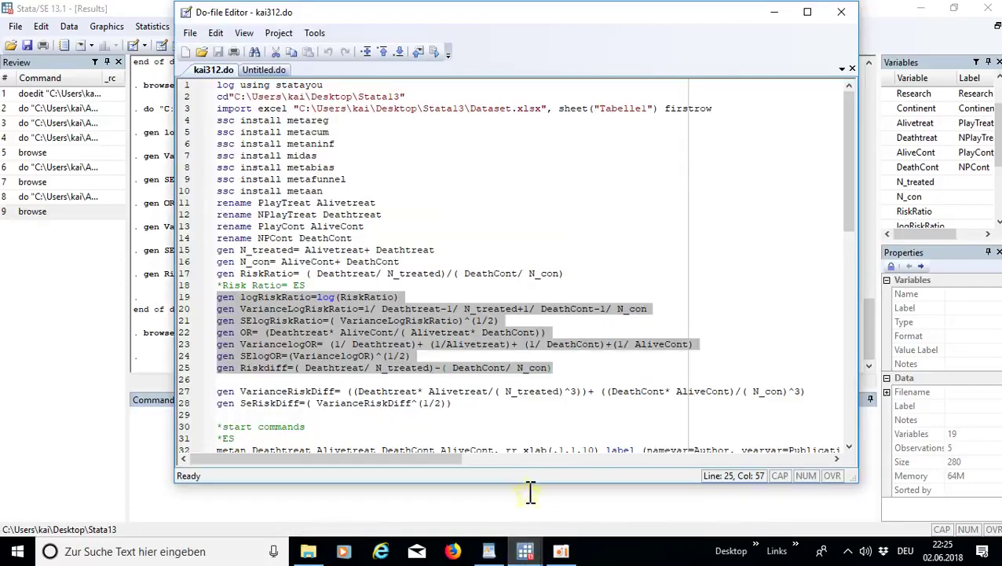
click(523, 403)
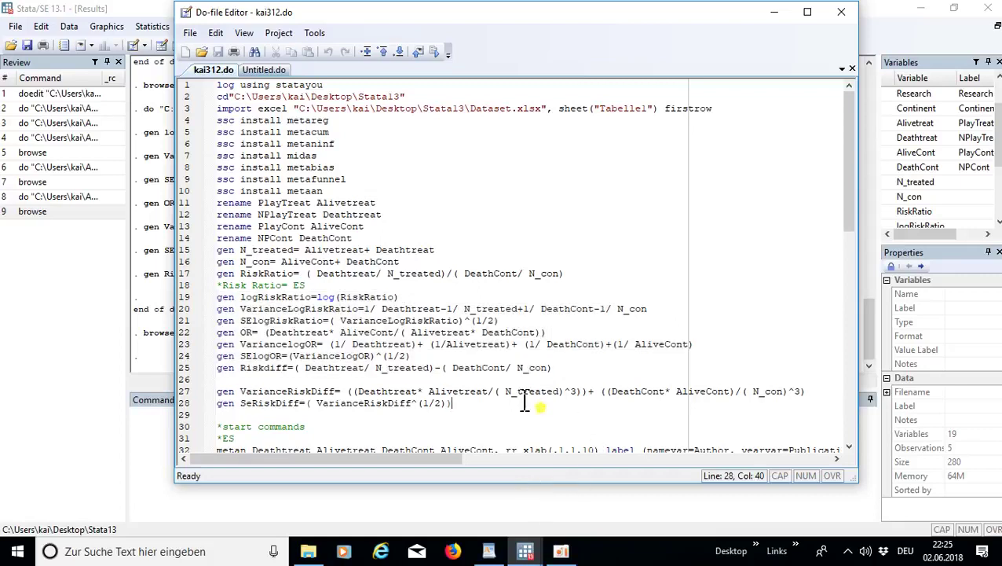
drag(459, 407, 208, 396)
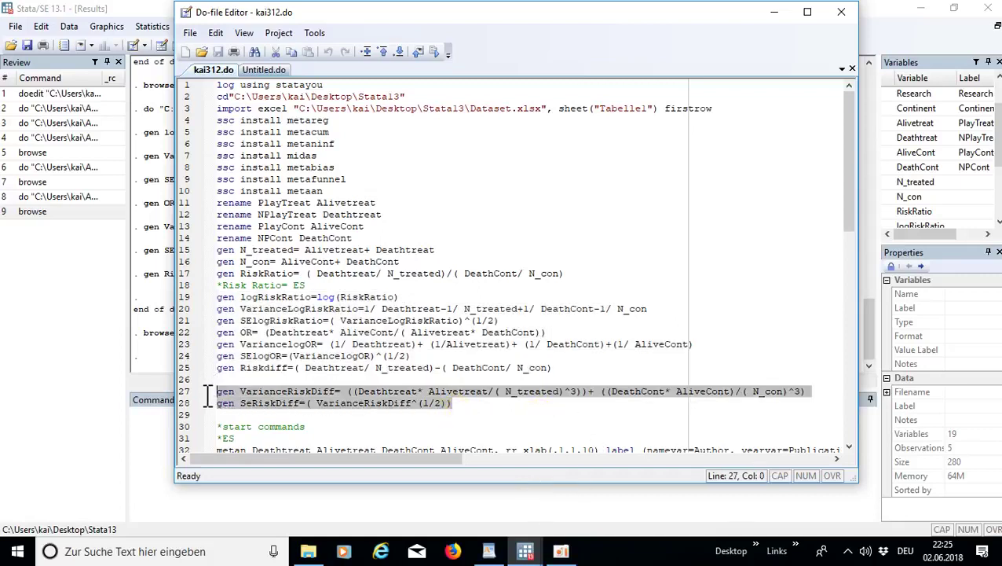
click(436, 52)
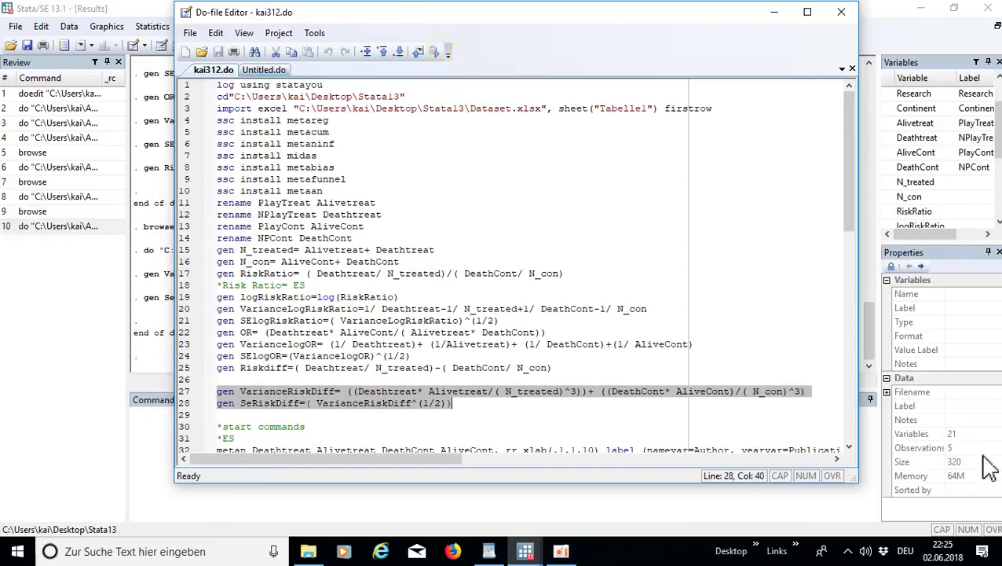
- Review the full metan risk ratio command and run it with the graph export to metan_RR.pdf, do-file lines 32 and 33
drag(852, 198, 848, 260)
mouse_move(350, 469)
mouse_down()
mouse_move(397, 470)
mouse_move(340, 472)
mouse_up()
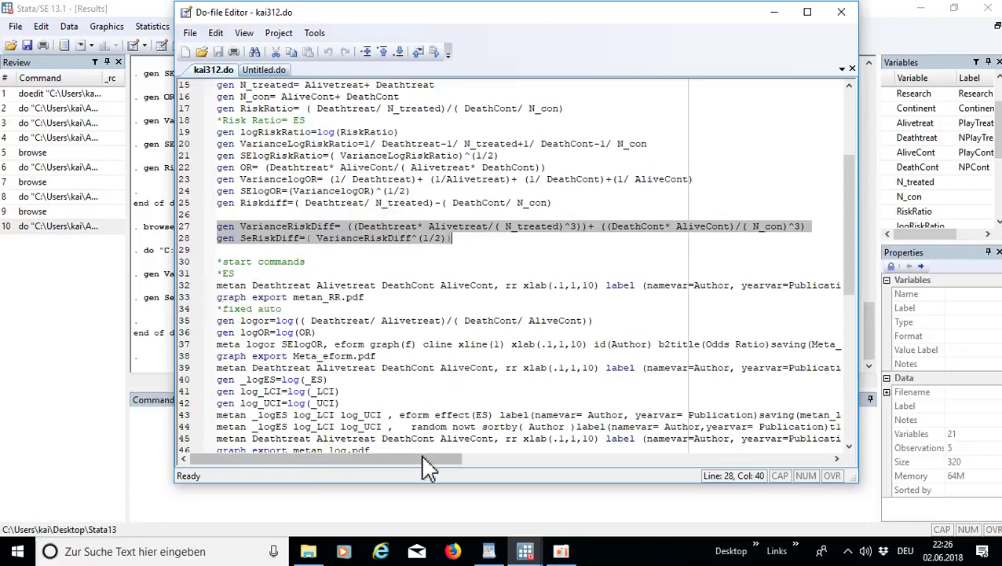
drag(445, 462, 519, 462)
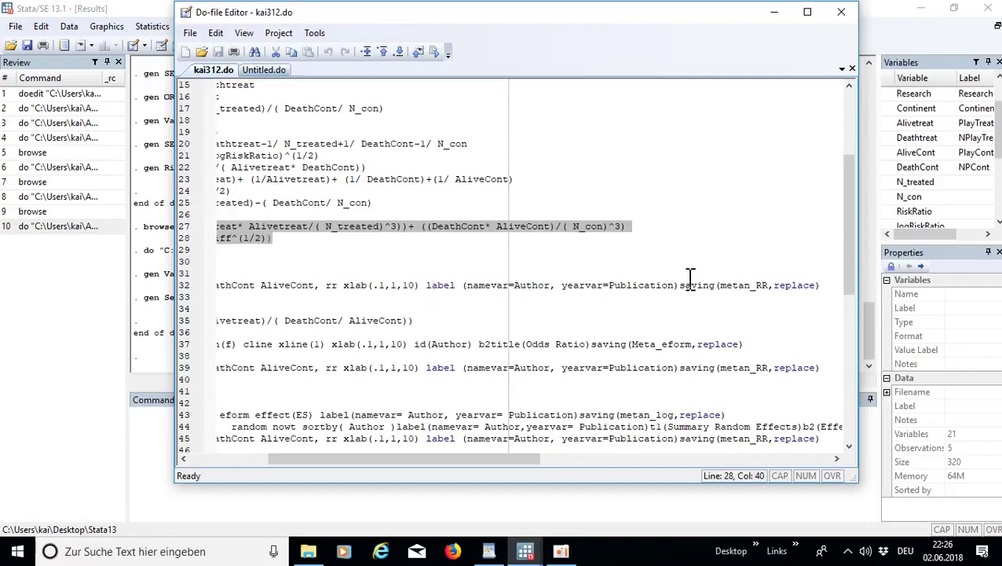
drag(485, 459, 410, 469)
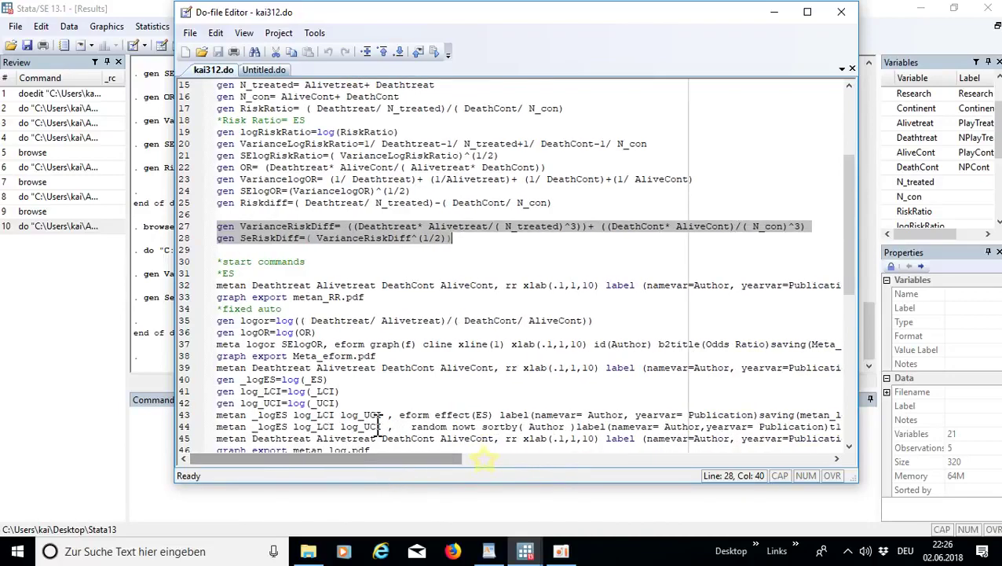
drag(369, 297, 218, 285)
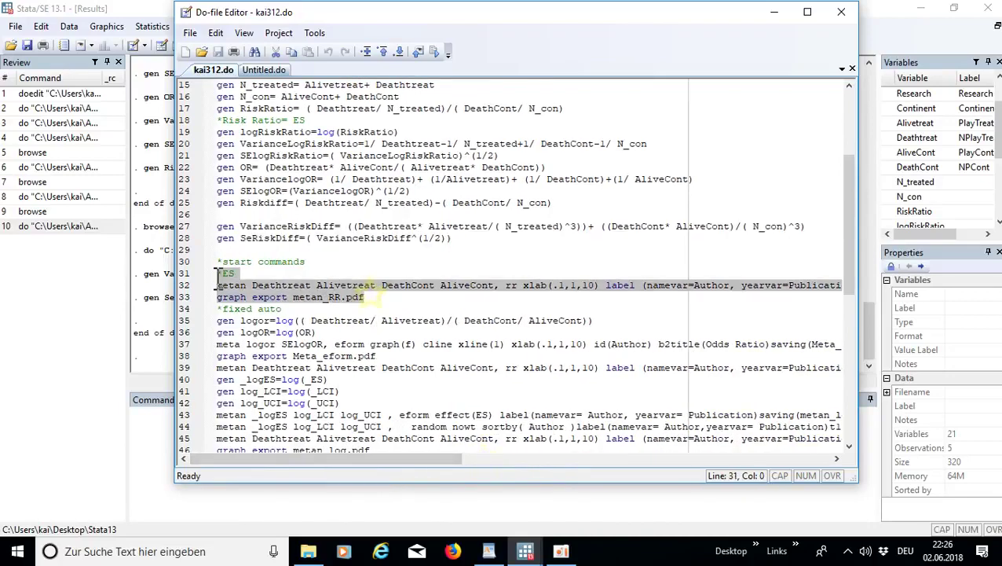
click(436, 52)
- Maximize the risk ratio forest plot and examine the study estimates, weights and overall effect
click(155, 424)
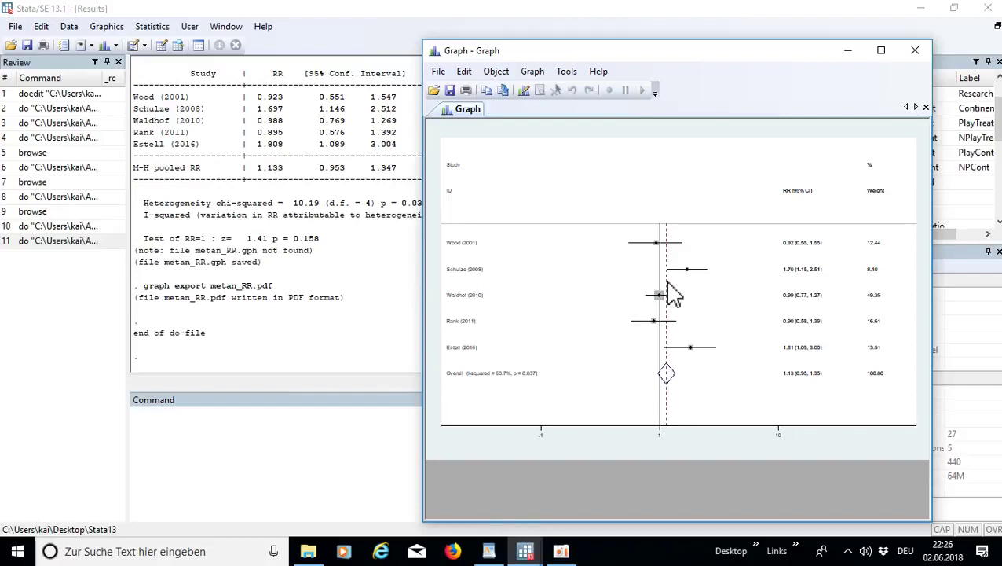
click(880, 53)
mouse_move(555, 556)
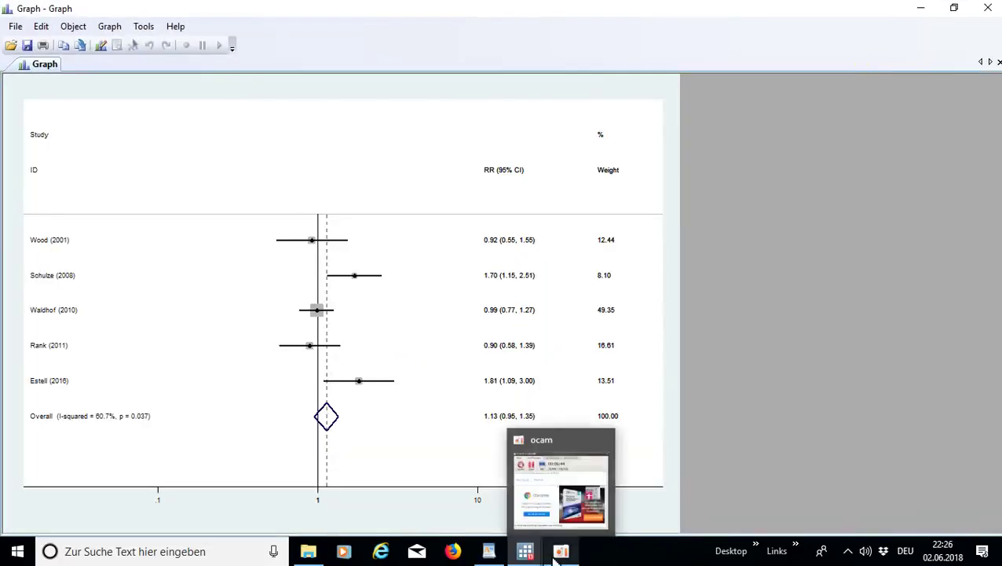
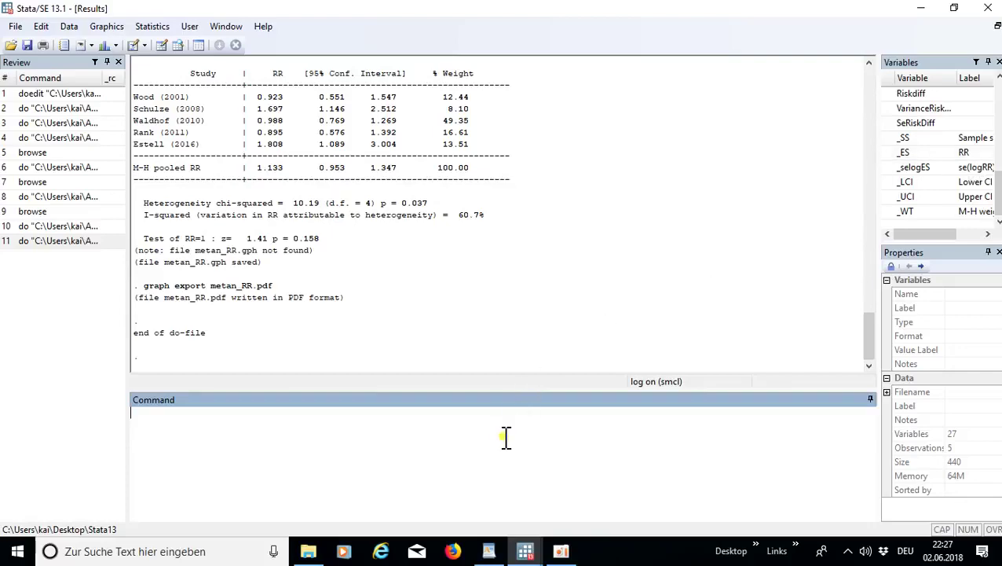
- Browse the dataset to examine the _SS, _ES and _selogES columns added by metan
text(rowse)
key(Return)
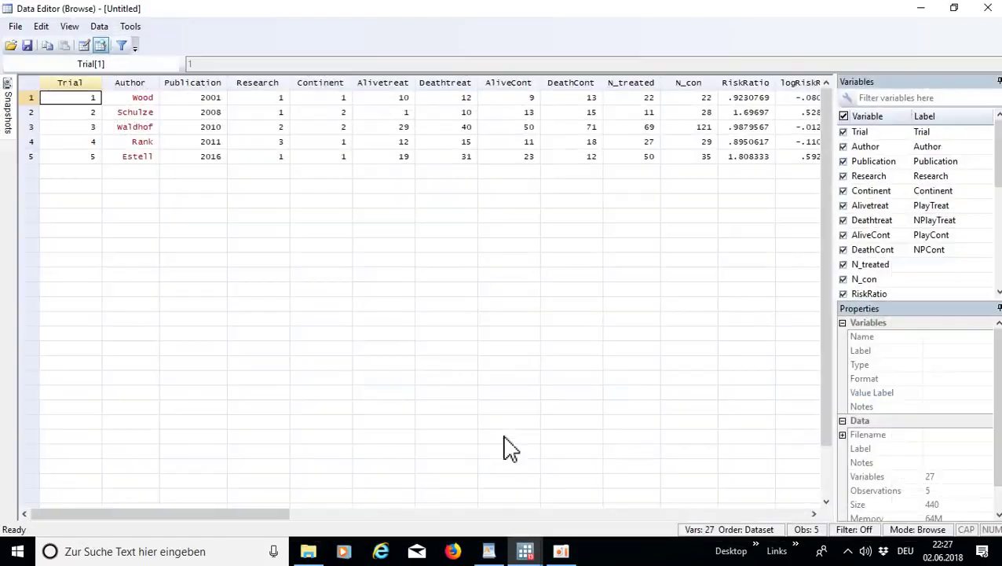
click(311, 507)
drag(271, 513, 501, 523)
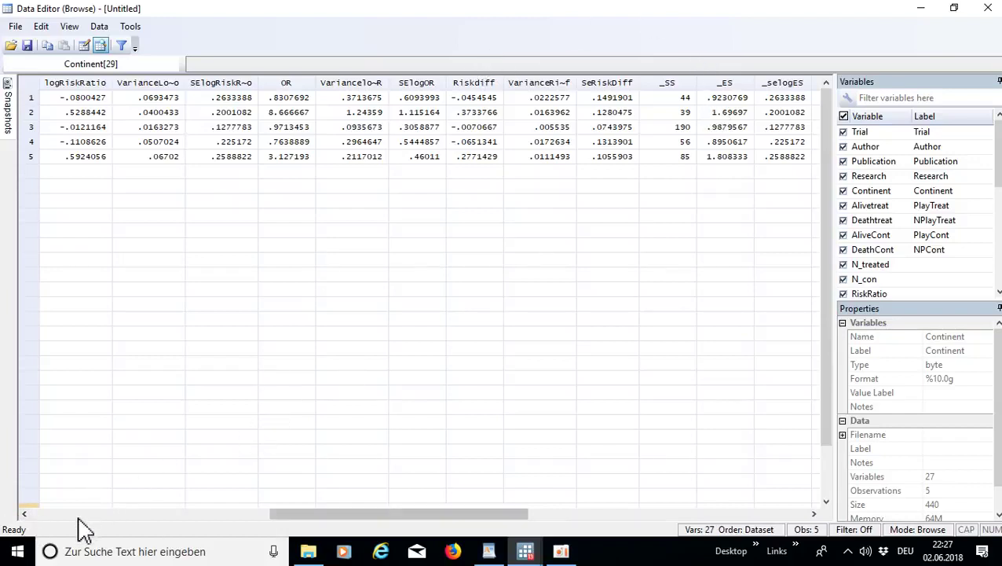
- Review the dataset's treatment and control counts, RiskRatio and OR columns, and put the data browser away
click(24, 514)
click(24, 514)
click(25, 514)
click(25, 514)
click(24, 514)
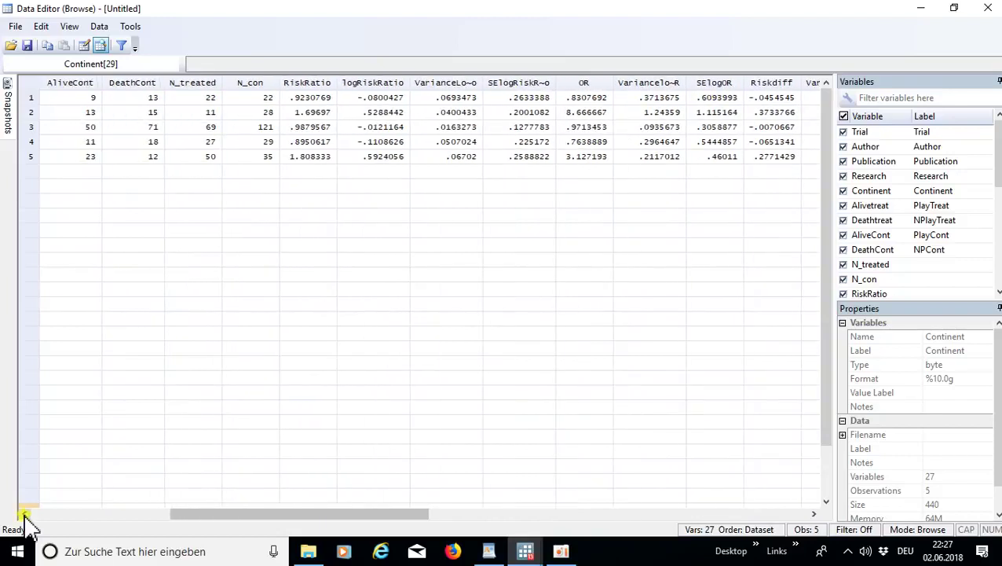
click(24, 514)
click(24, 514)
click(24, 514)
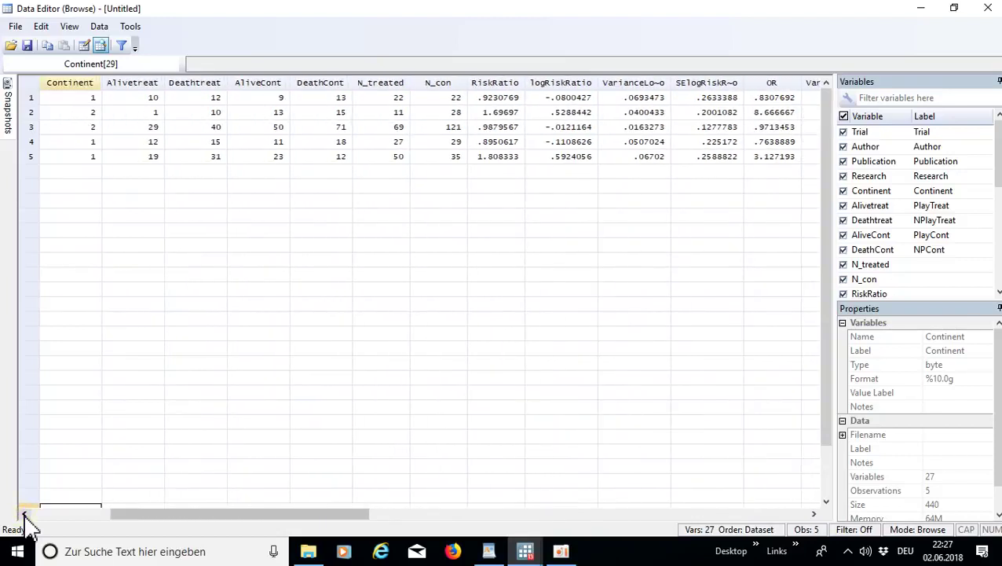
click(24, 514)
click(24, 514)
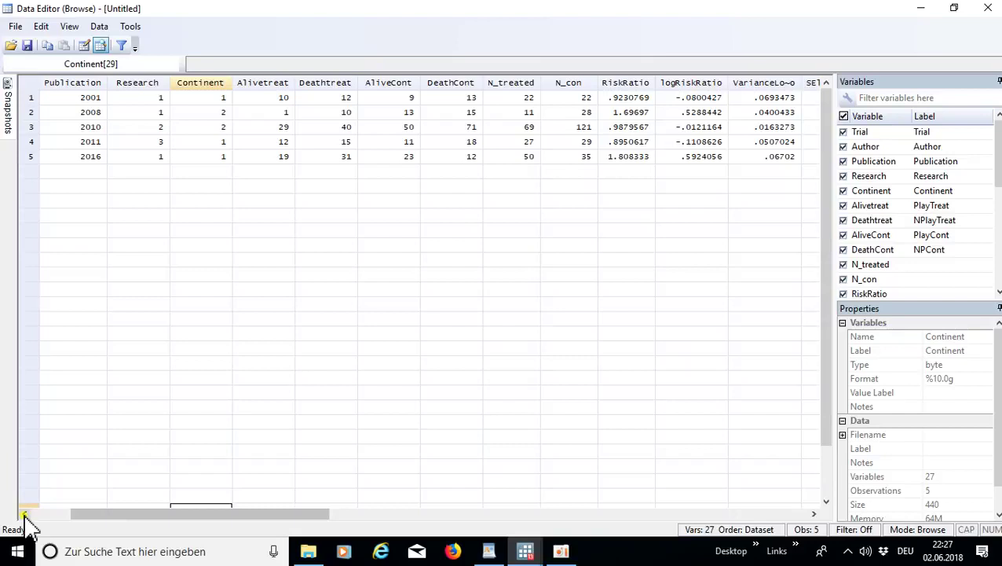
drag(304, 515, 343, 523)
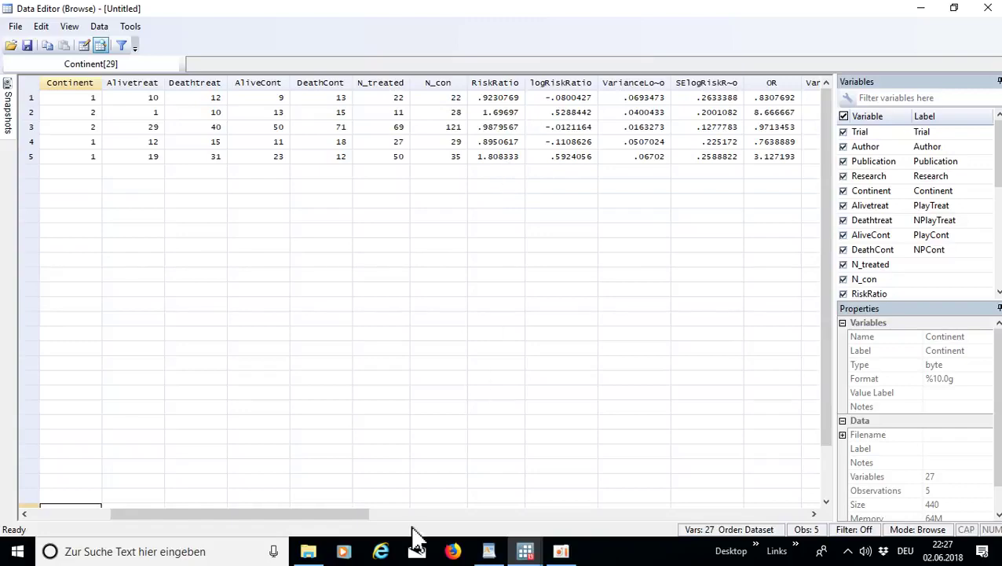
drag(347, 513, 377, 525)
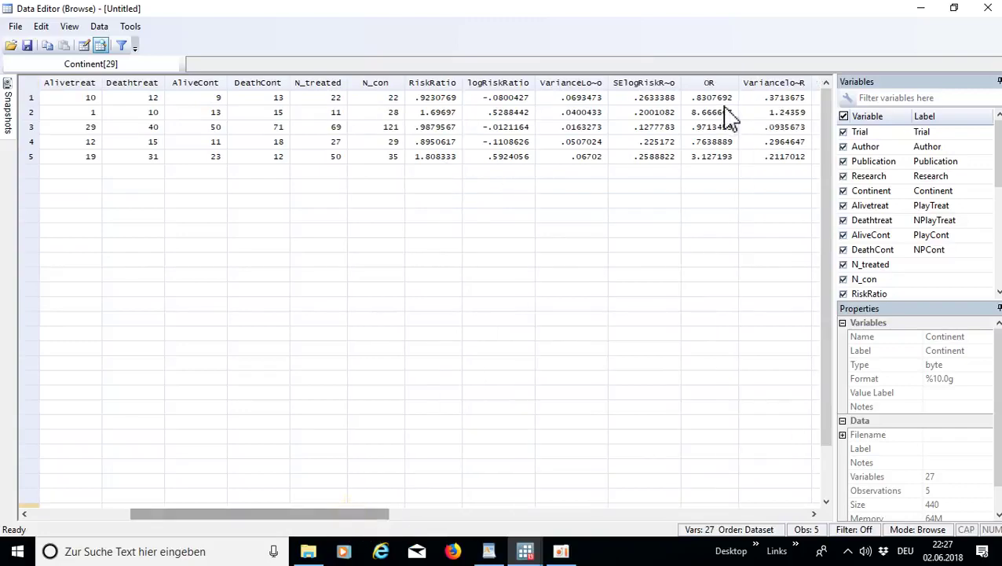
click(920, 9)
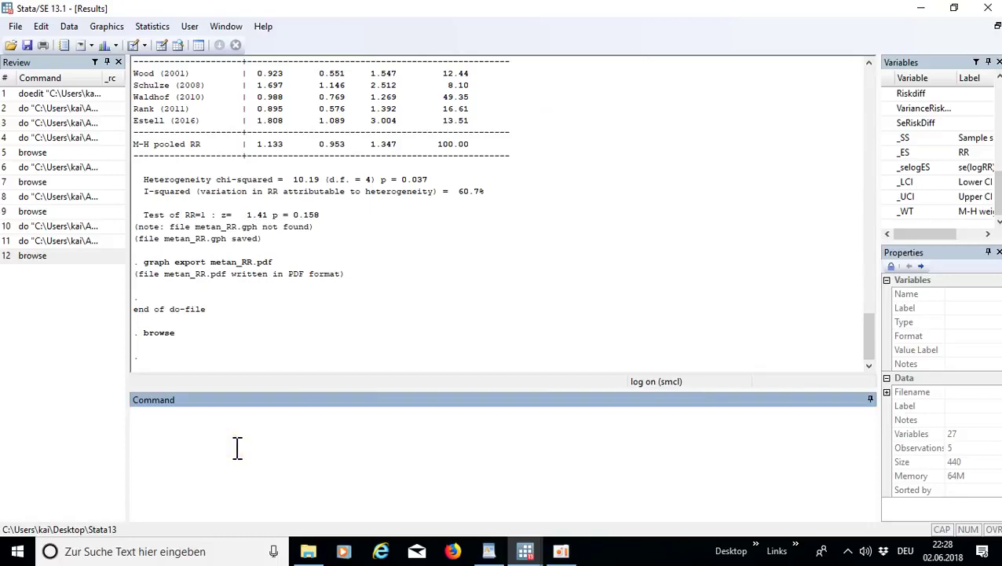
- Run do-file lines 35 and 36 to generate the log odds ratio variables logor and logOR
mouse_move(523, 549)
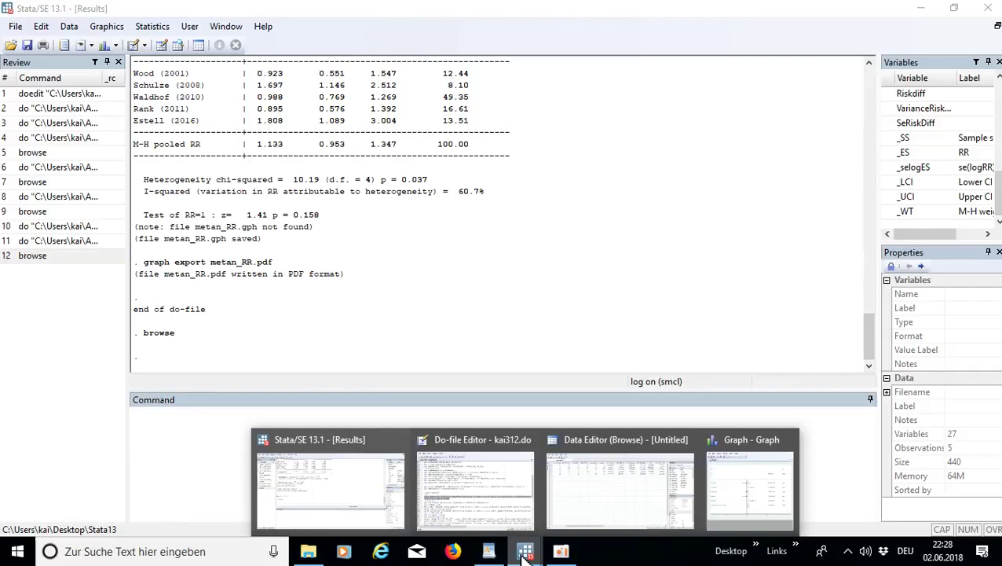
click(495, 510)
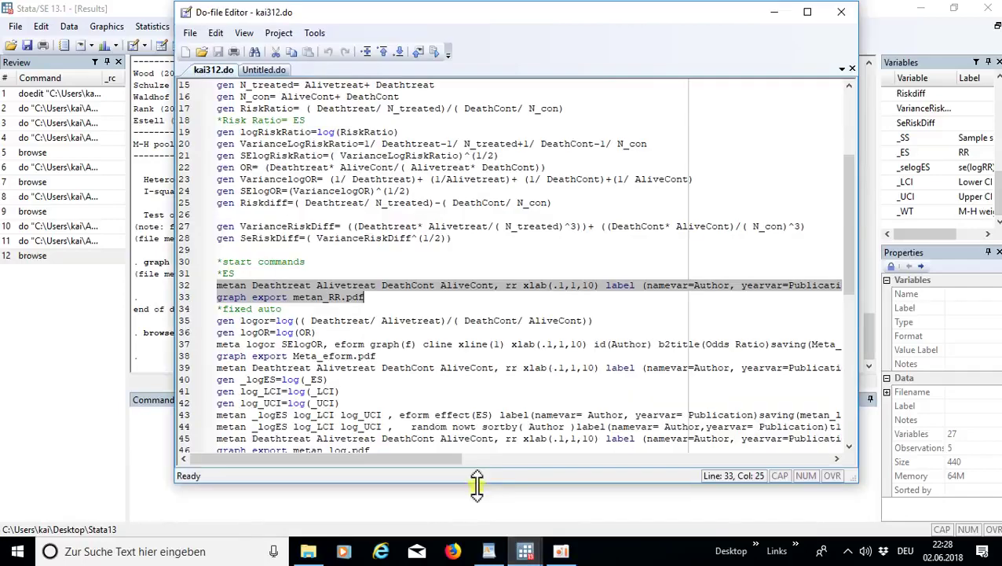
click(382, 313)
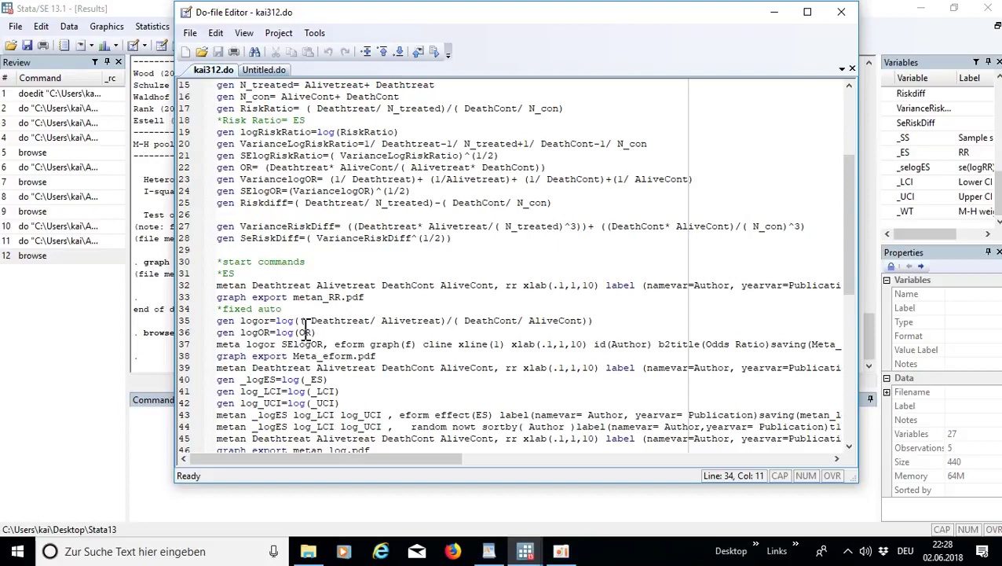
drag(320, 333, 198, 320)
click(431, 59)
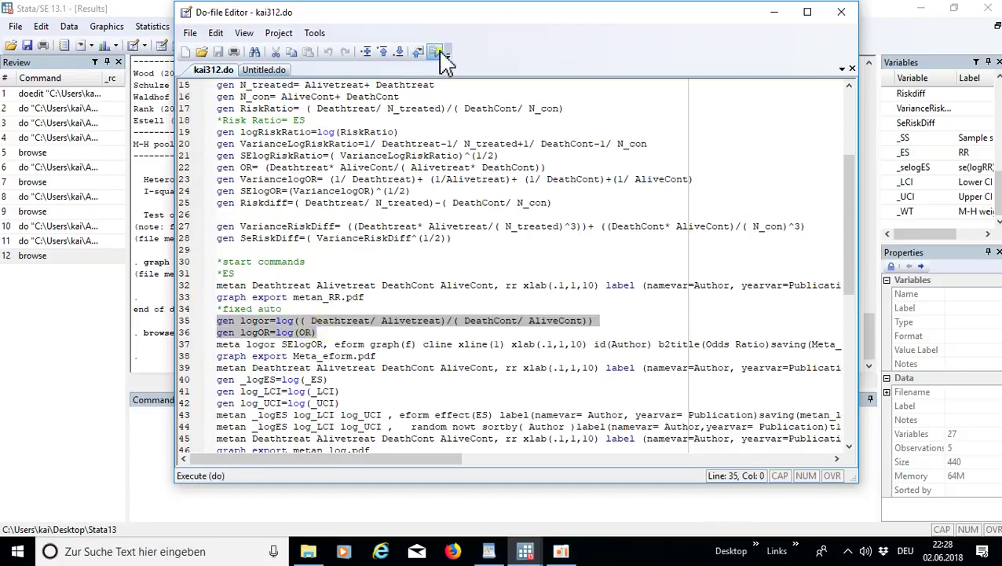
- Check the end of the variable list for the new logor and logOR variables
click(998, 185)
scroll(997, 184, down, 1)
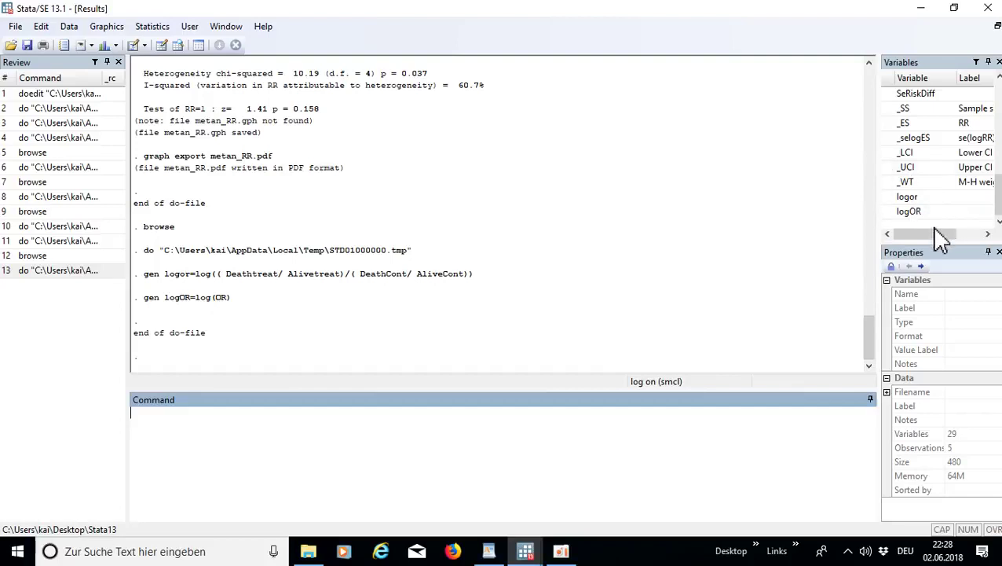
mouse_move(922, 234)
mouse_down()
mouse_move(955, 246)
mouse_move(907, 235)
mouse_up()
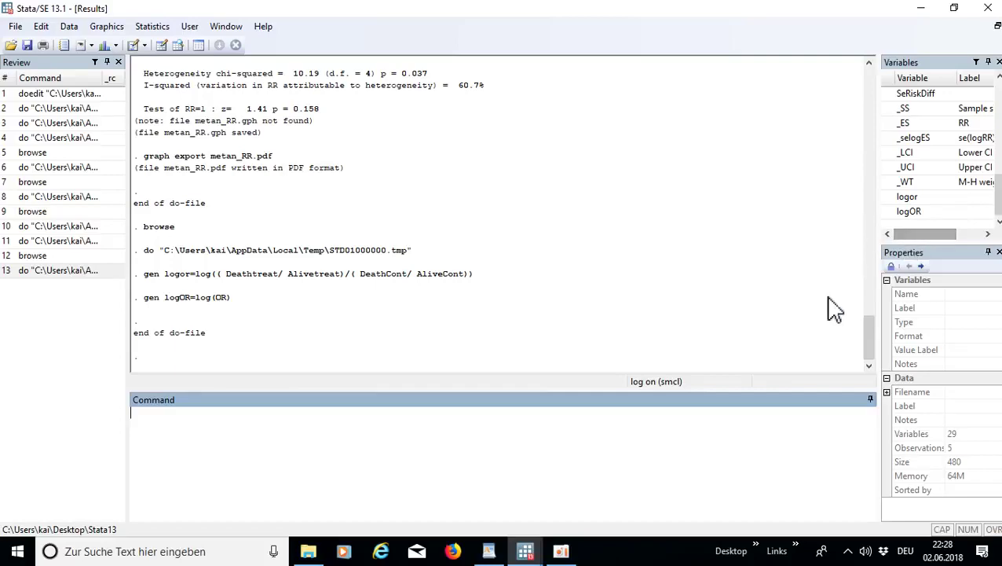
- Run do-file lines 37 and 38 to meta-analyse logor with SElogOR in exponential form and export the graph as Meta_eform.pdf
mouse_move(869, 344)
mouse_down()
mouse_move(872, 311)
mouse_move(872, 352)
mouse_up()
click(475, 502)
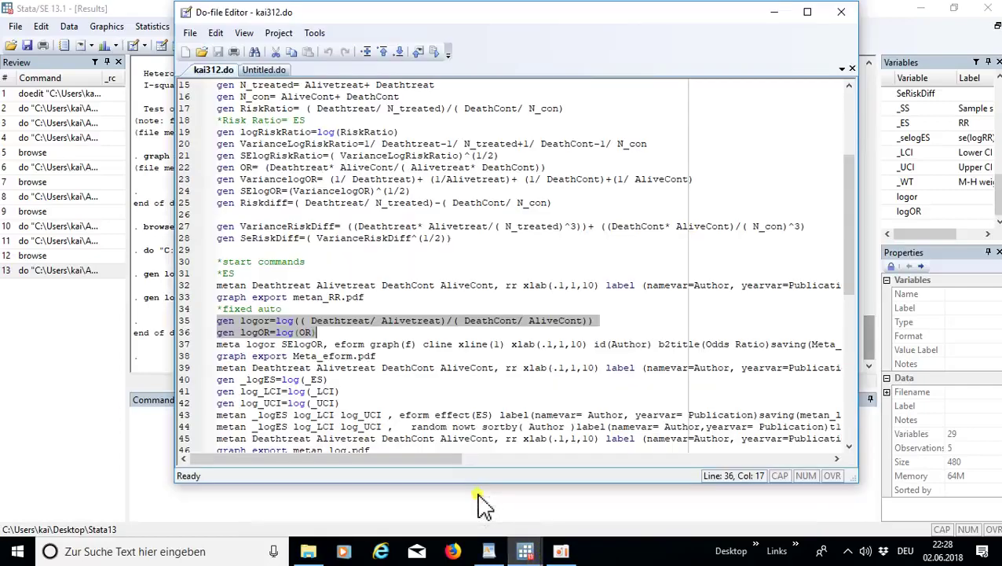
click(579, 308)
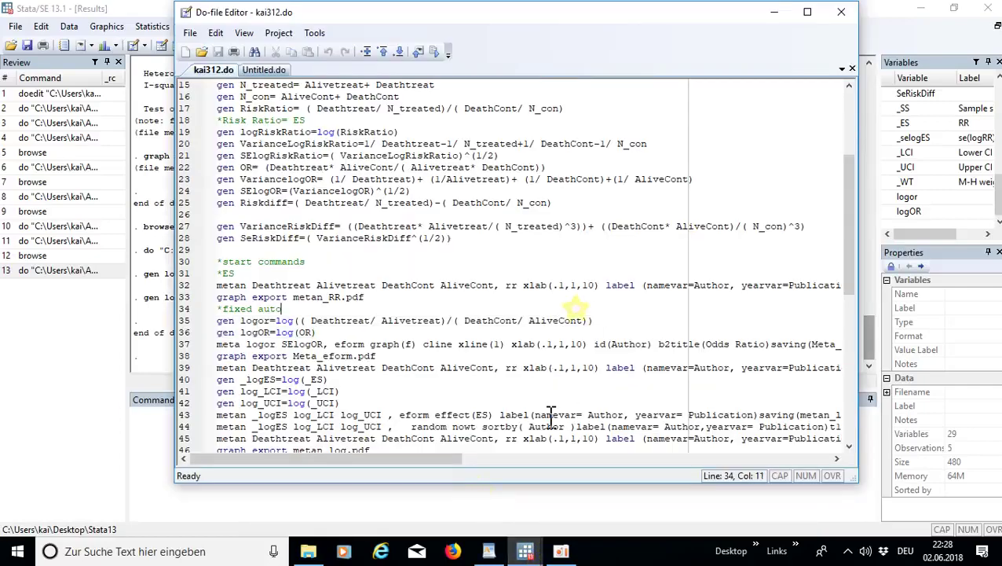
drag(847, 228, 847, 265)
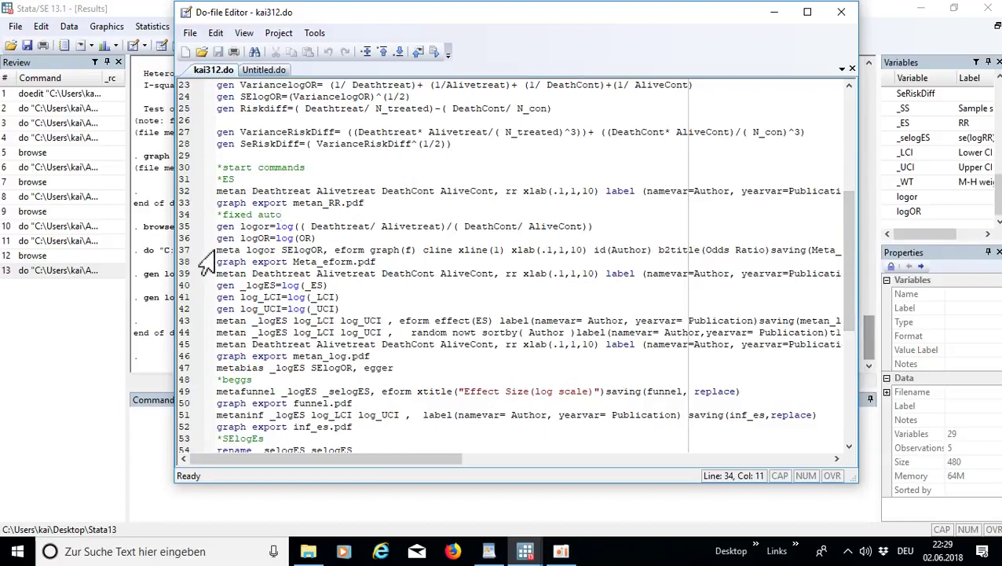
click(241, 250)
drag(241, 250, 247, 250)
click(219, 251)
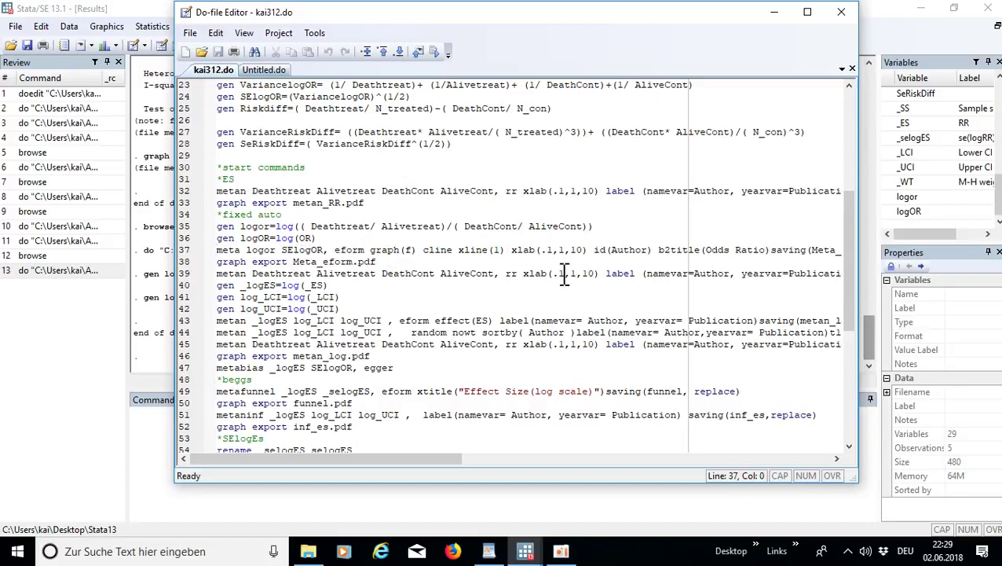
drag(444, 458, 555, 481)
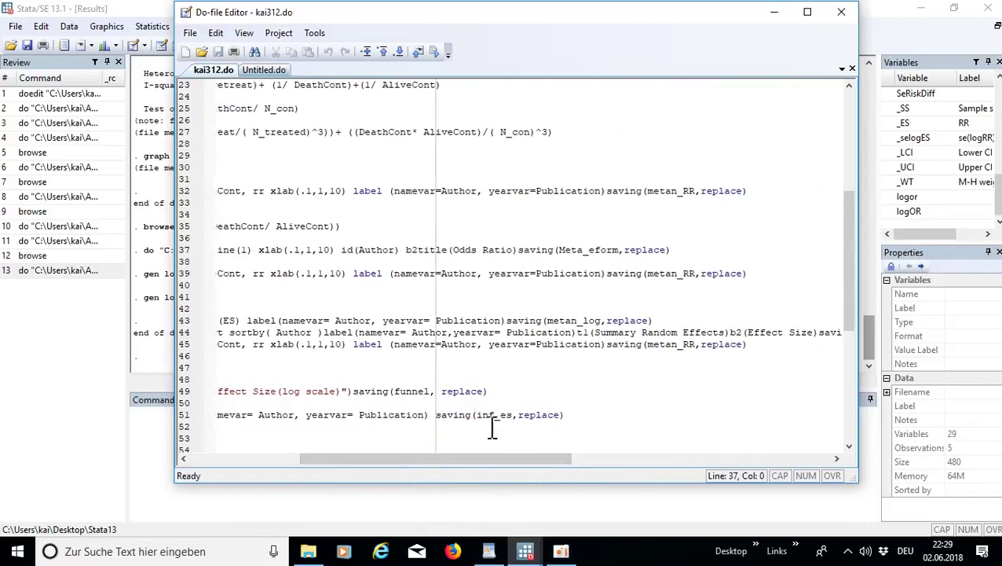
drag(489, 465, 362, 469)
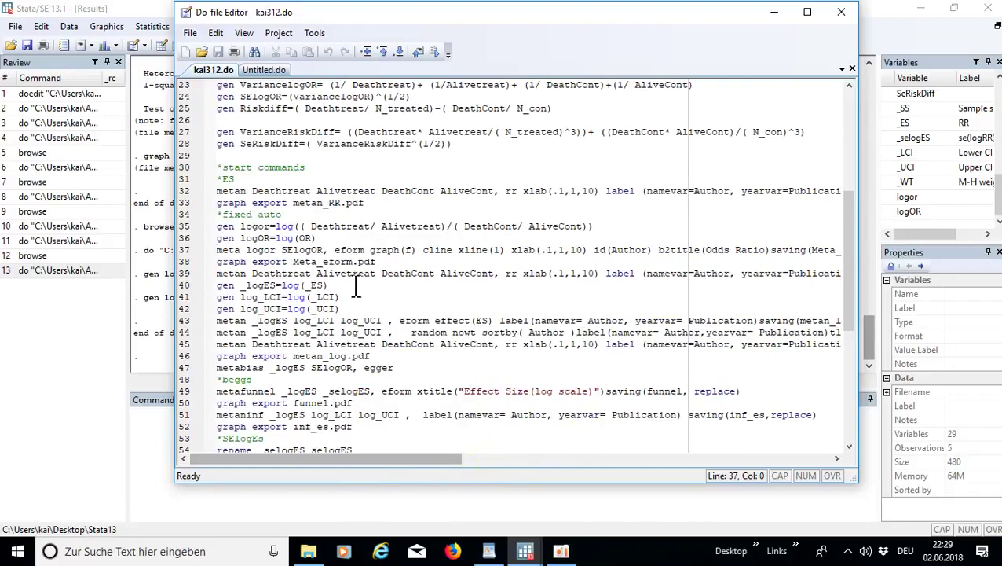
click(387, 250)
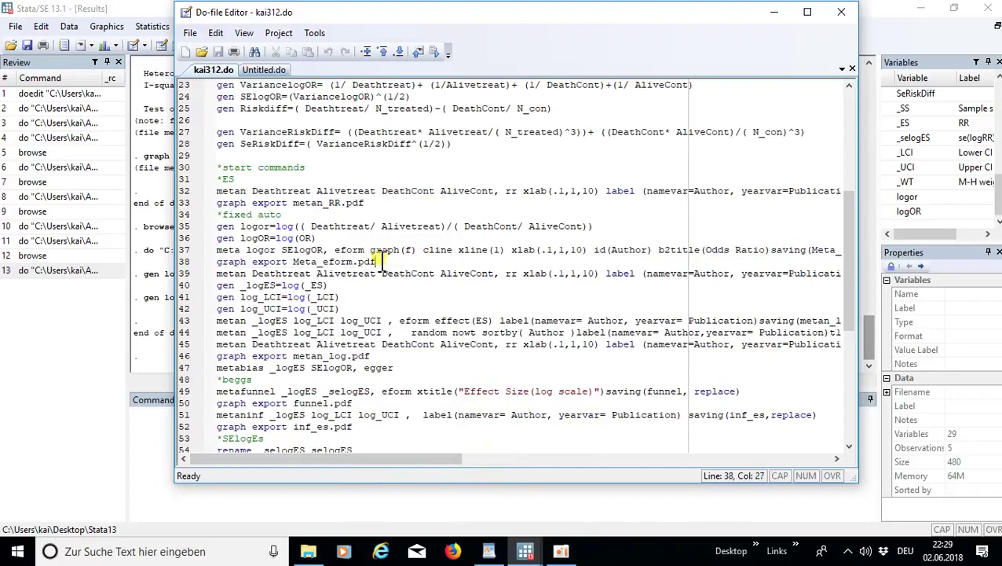
drag(377, 261, 217, 249)
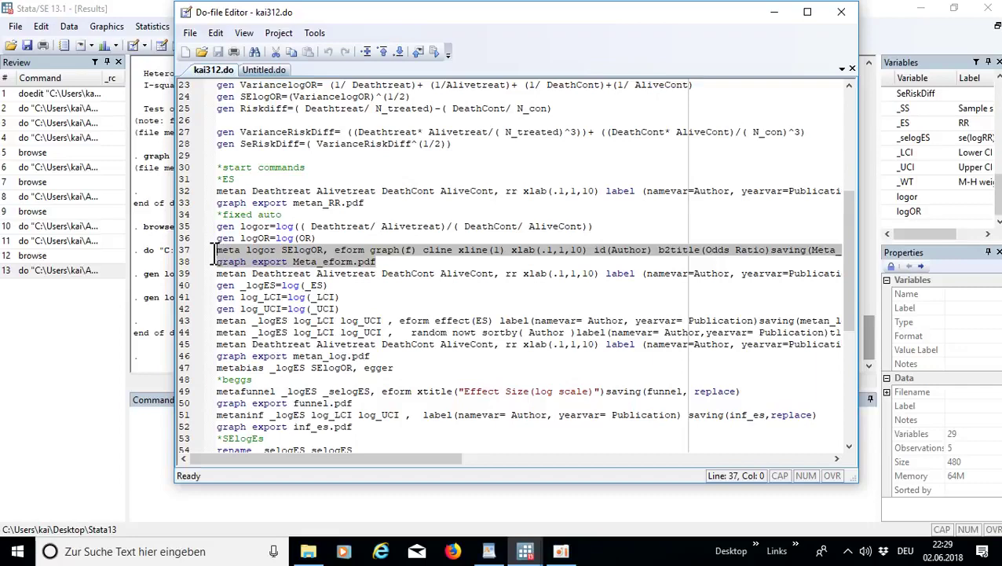
click(434, 53)
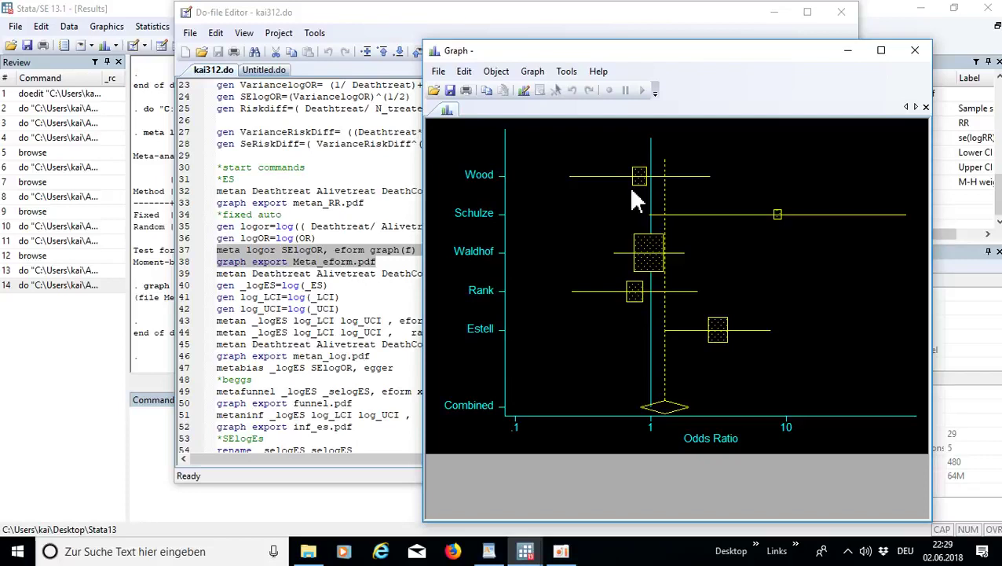
- Examine the fixed and random pooled estimates and the heterogeneity test in the meta output
click(151, 428)
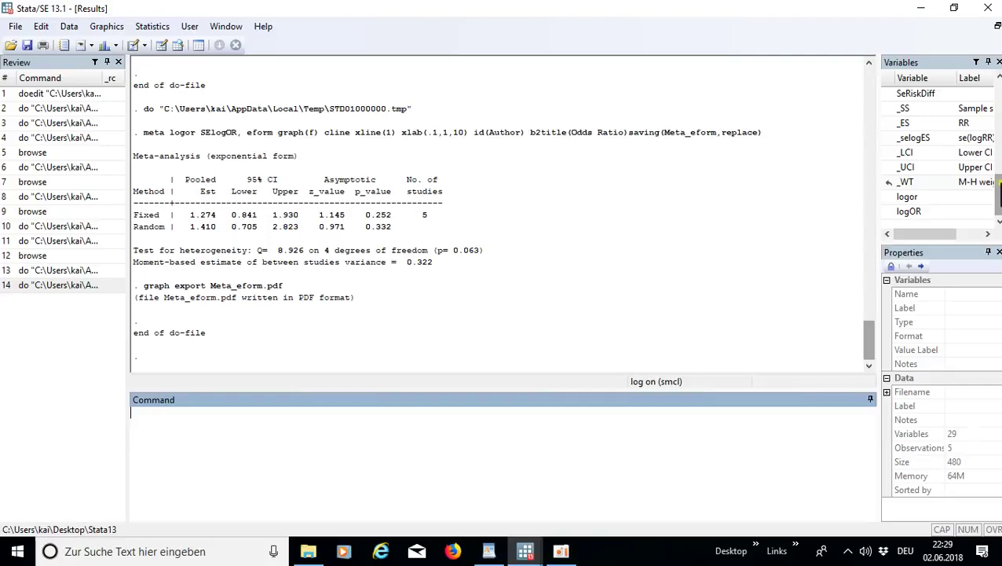
mouse_move(999, 182)
mouse_down()
mouse_move(999, 125)
mouse_move(998, 196)
mouse_up()
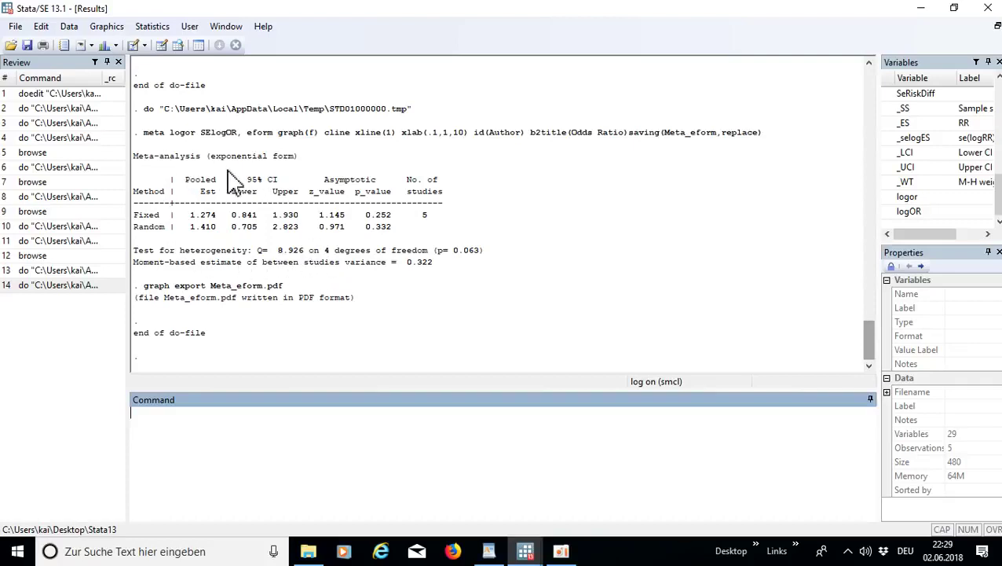
mouse_move(868, 351)
mouse_down()
mouse_move(879, 330)
mouse_move(878, 352)
mouse_up()
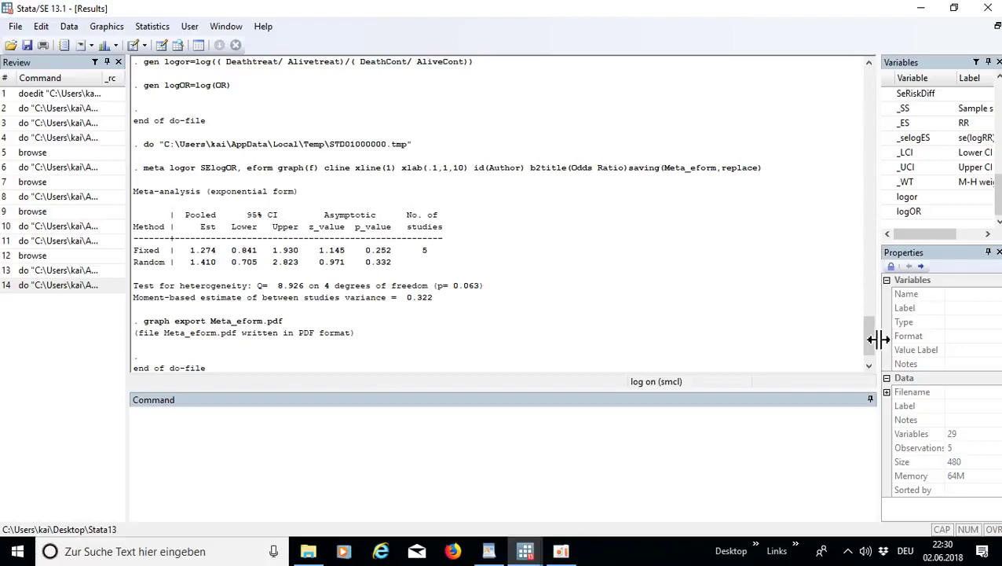
drag(869, 337, 871, 369)
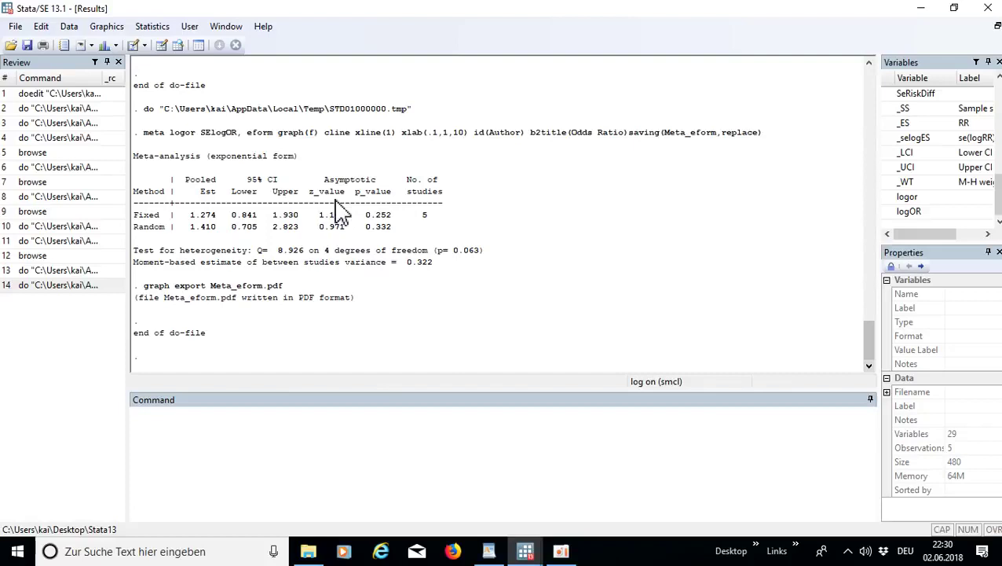
- Look up the help for metan, read its measure and model options, and put the help away
click(298, 460)
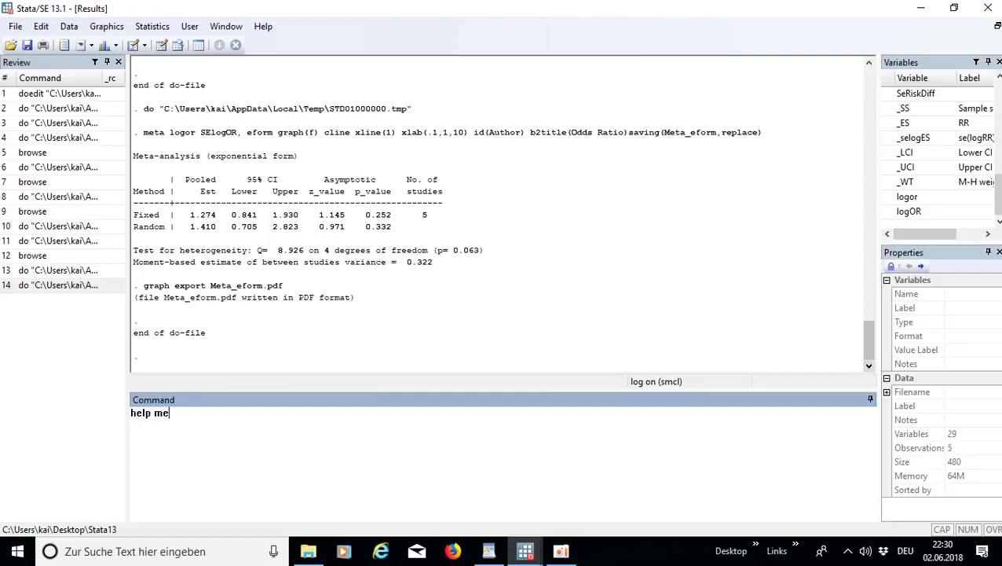
key(Return)
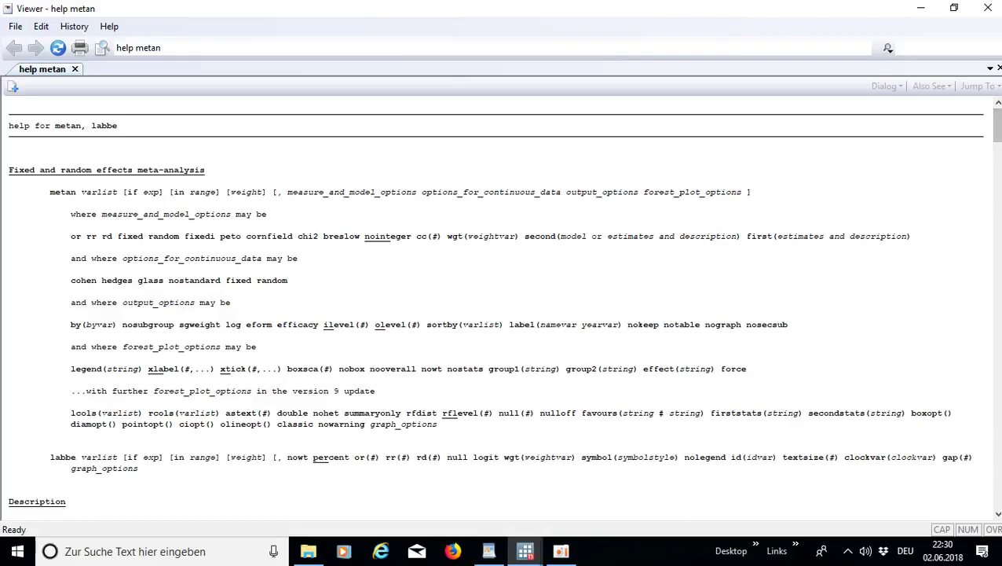
drag(998, 125, 998, 177)
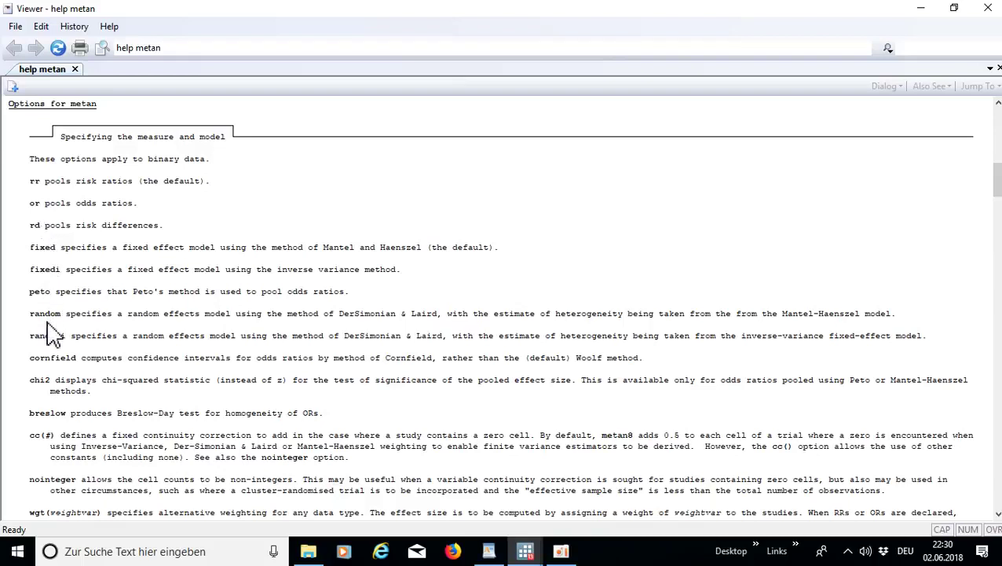
click(922, 9)
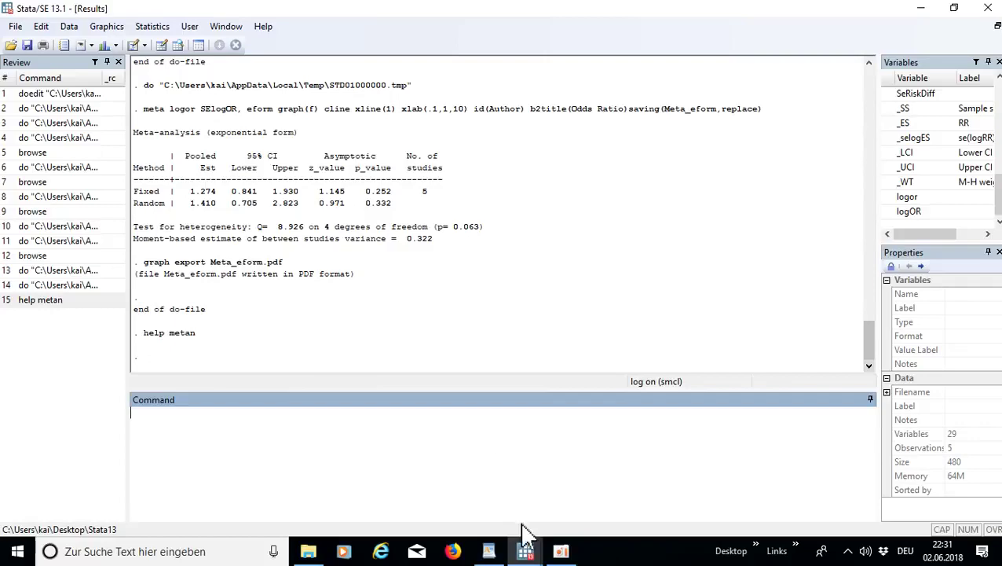
- Run do-file lines 40 to 42 to generate _logES, log_LCI and log_UCI, and check them in the variable list
click(526, 552)
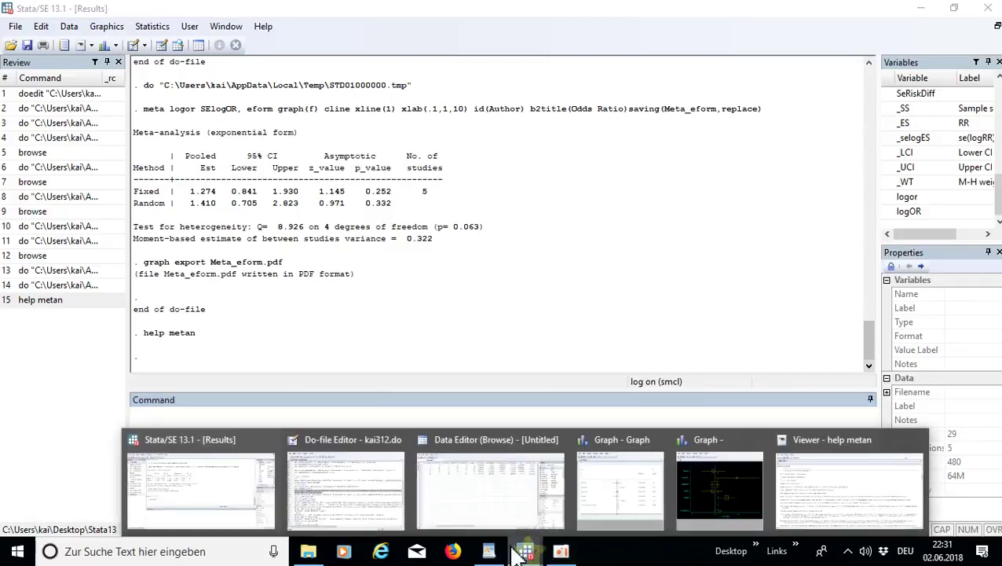
click(351, 486)
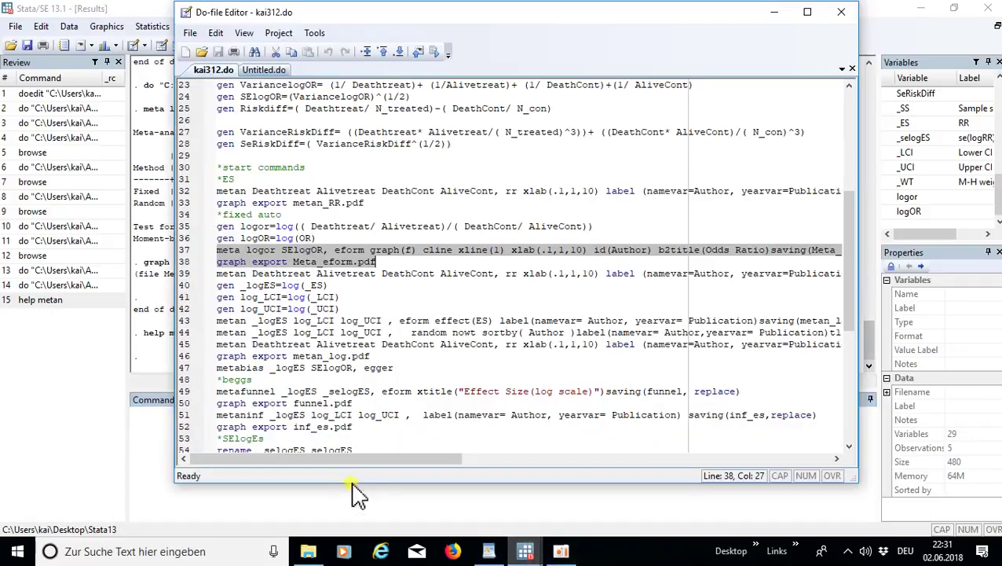
click(390, 308)
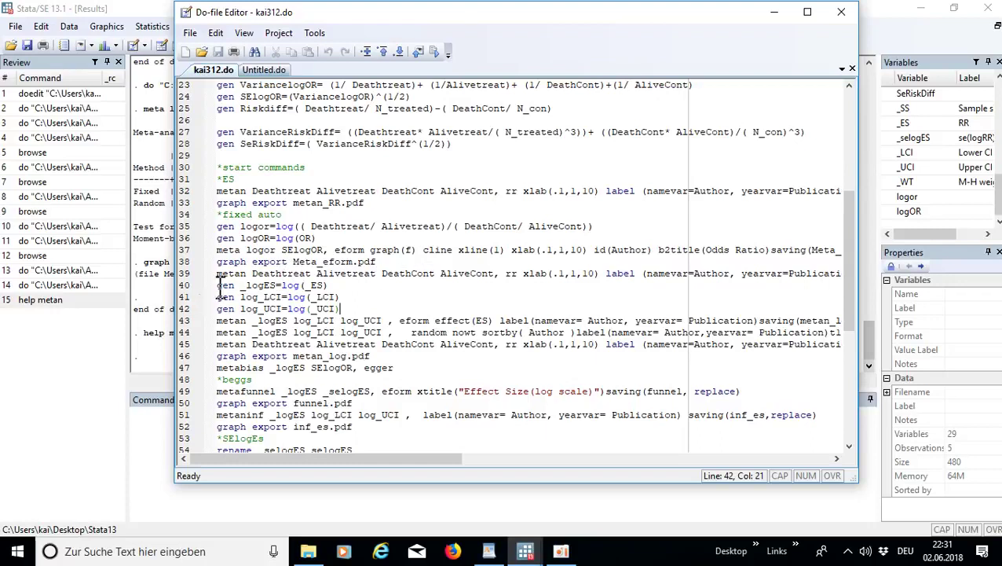
drag(218, 285, 340, 309)
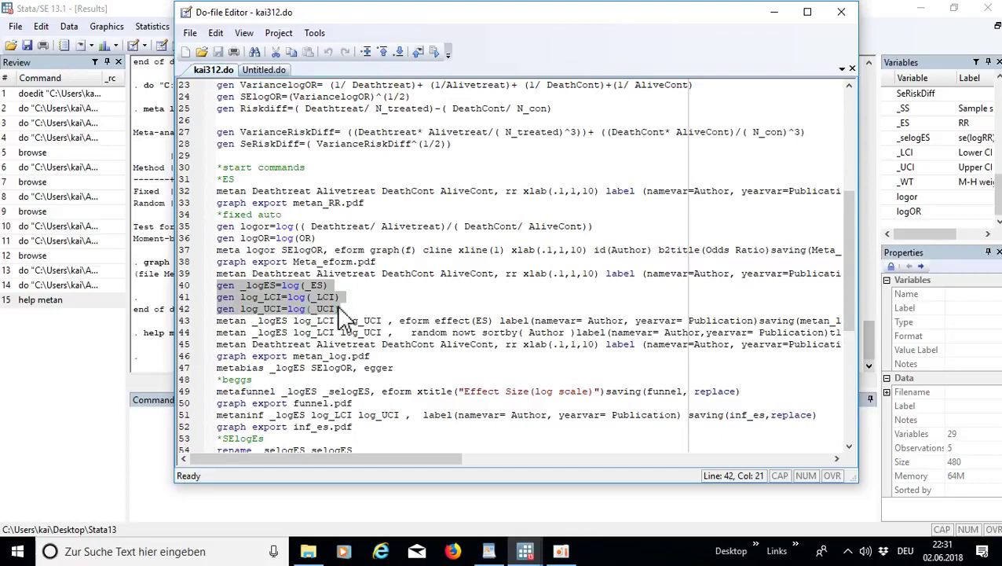
click(437, 52)
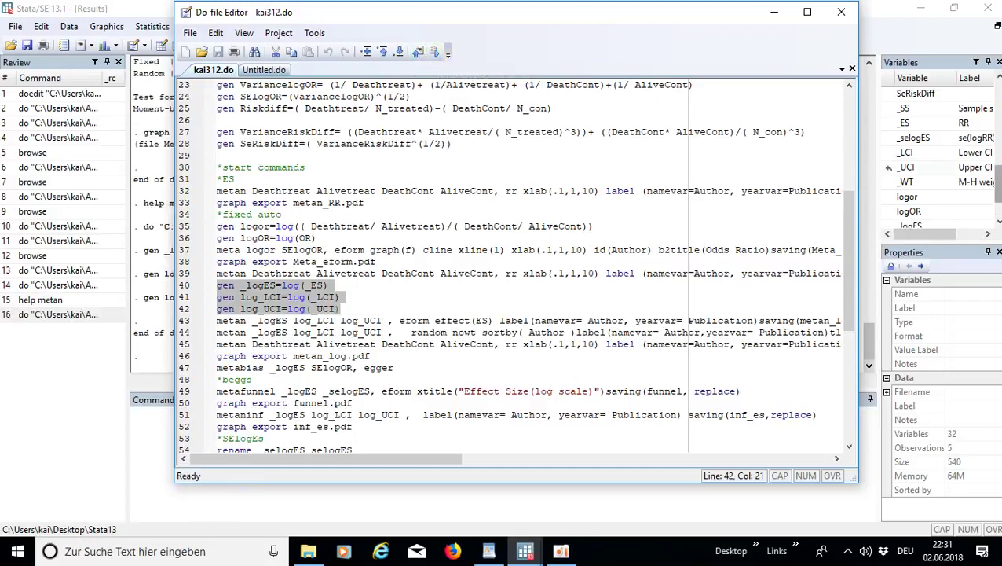
click(915, 194)
scroll(915, 195, down, 2)
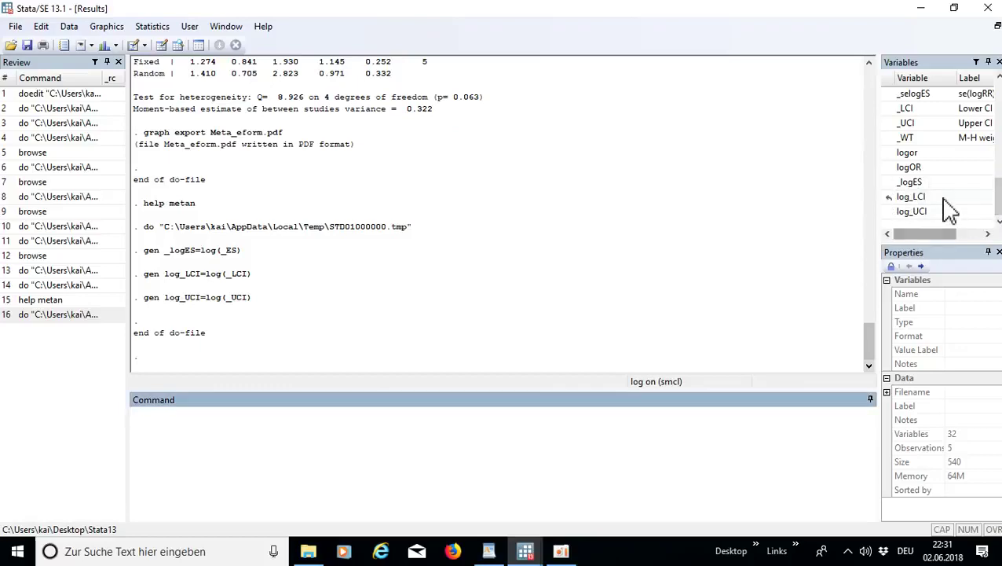
- Run do-file line 43, the metan command on _logES, log_LCI and log_UCI with eform effect(ES), saving the plot as metan_log
click(528, 551)
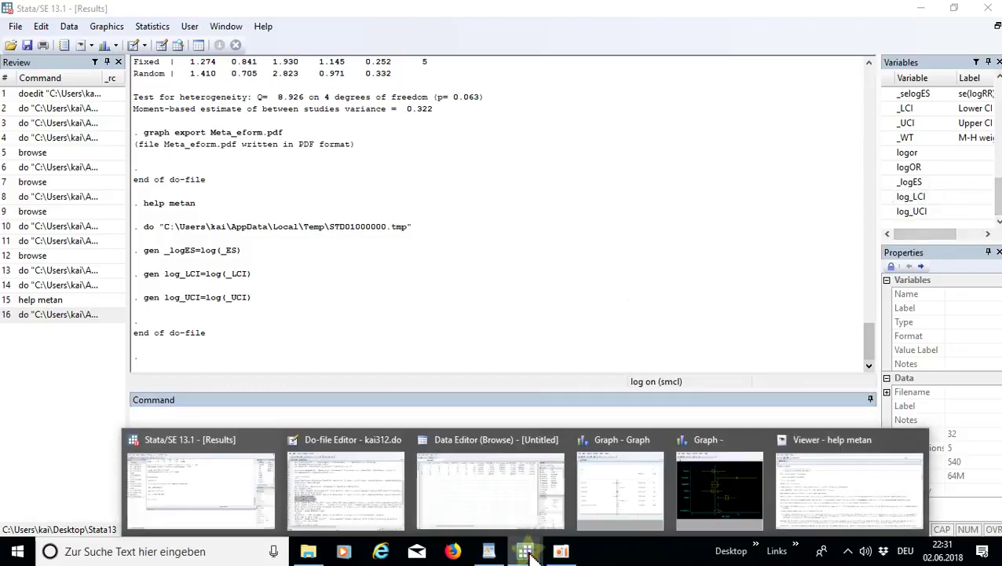
click(306, 494)
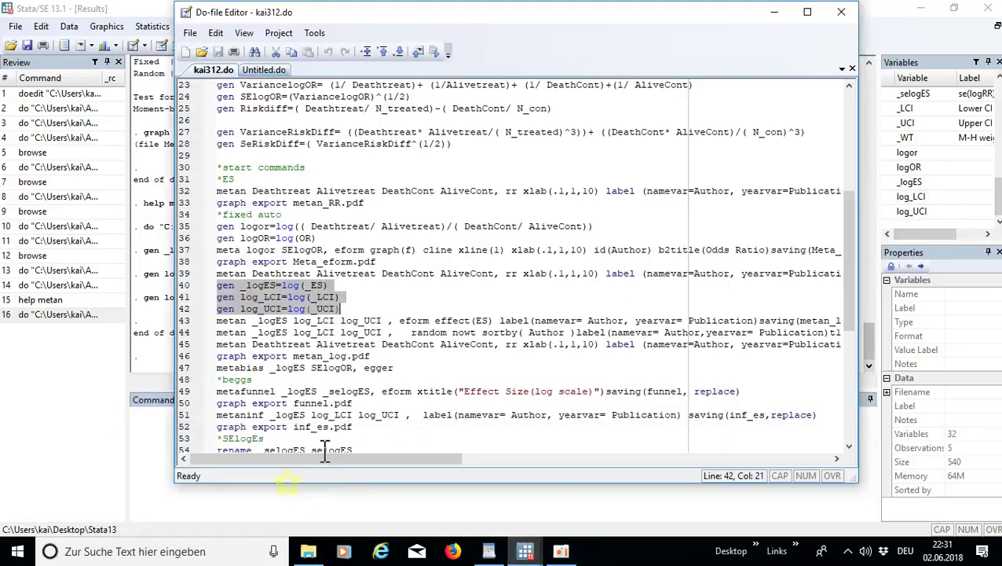
click(410, 294)
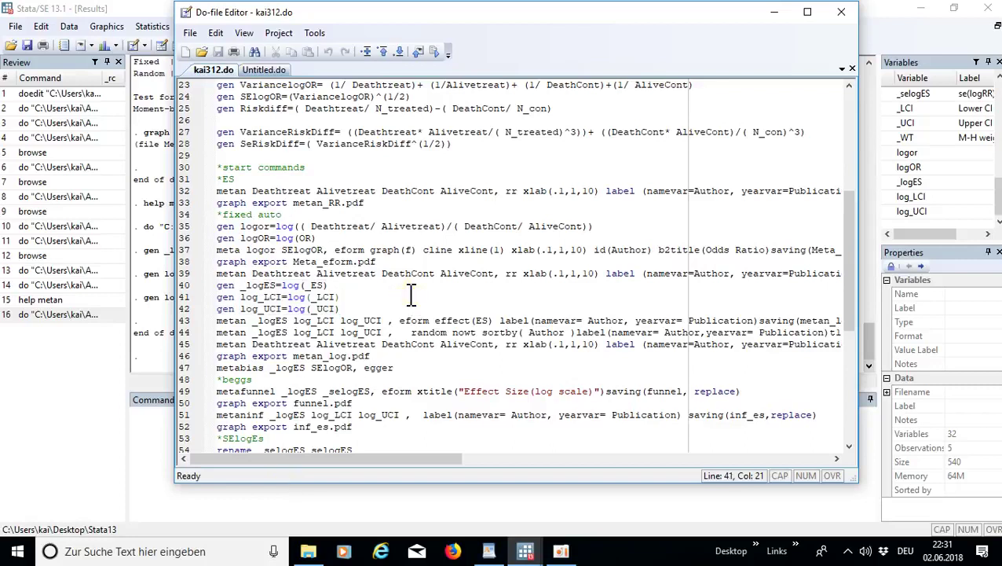
drag(385, 468, 359, 473)
drag(219, 320, 852, 320)
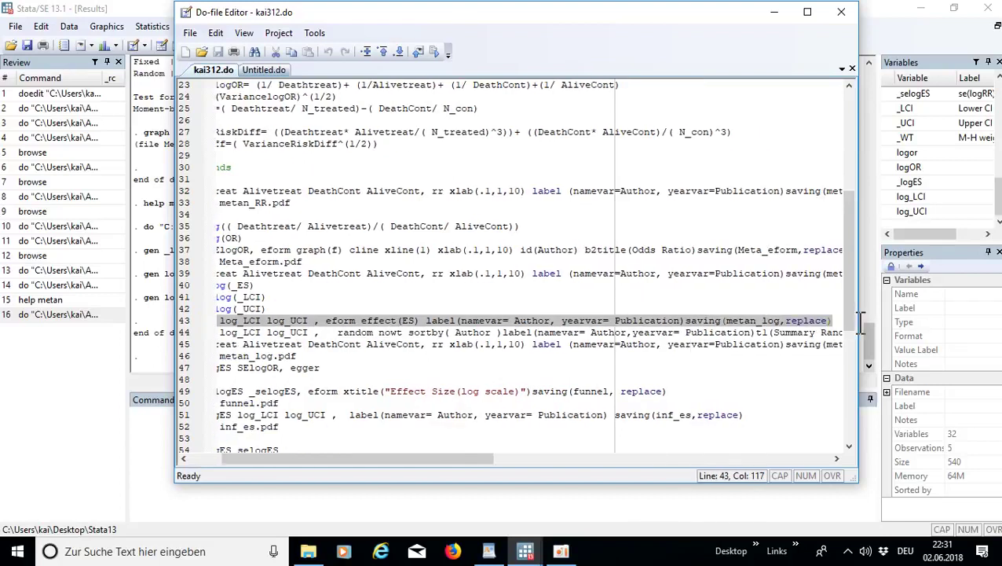
click(437, 52)
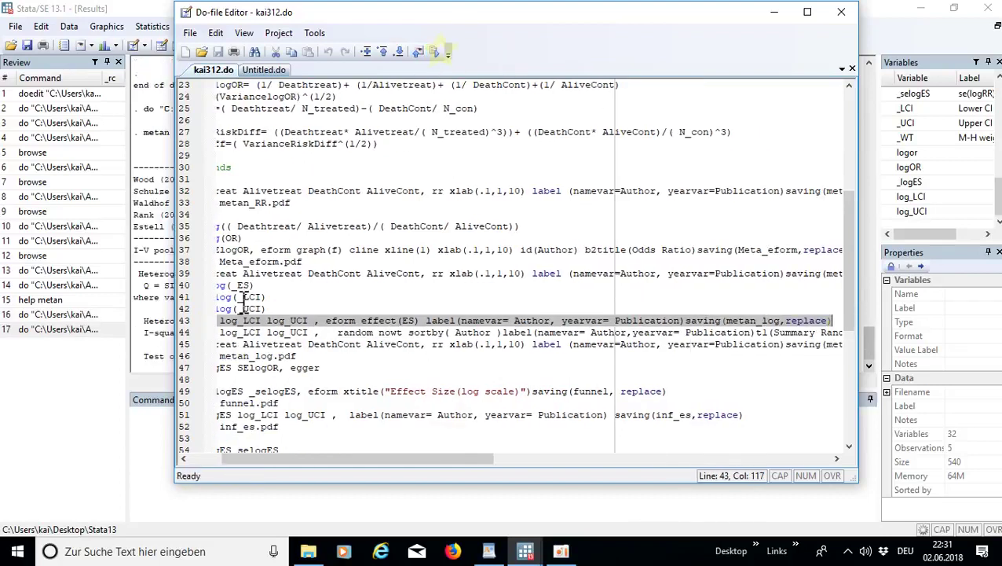
- Compare the metan_log forest plot with the study effect sizes, weights and heterogeneity statistics in the results
click(153, 352)
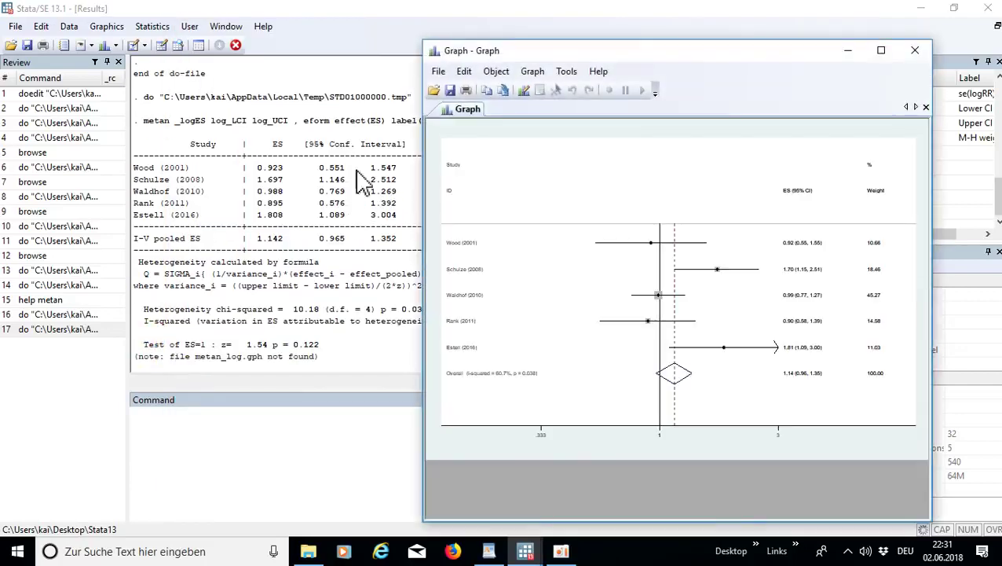
click(296, 234)
click(525, 551)
click(900, 476)
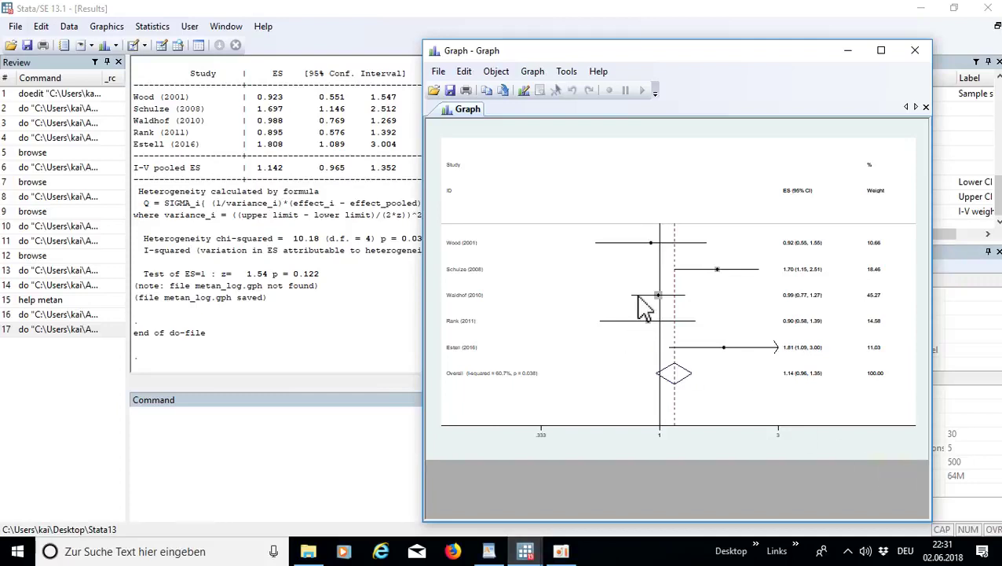
click(381, 291)
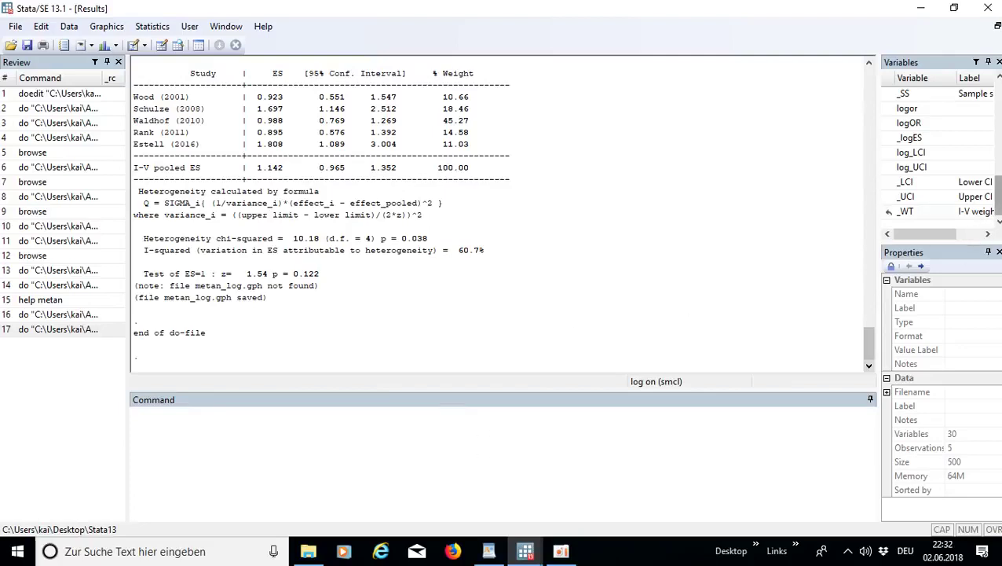
scroll(871, 346, up, 3)
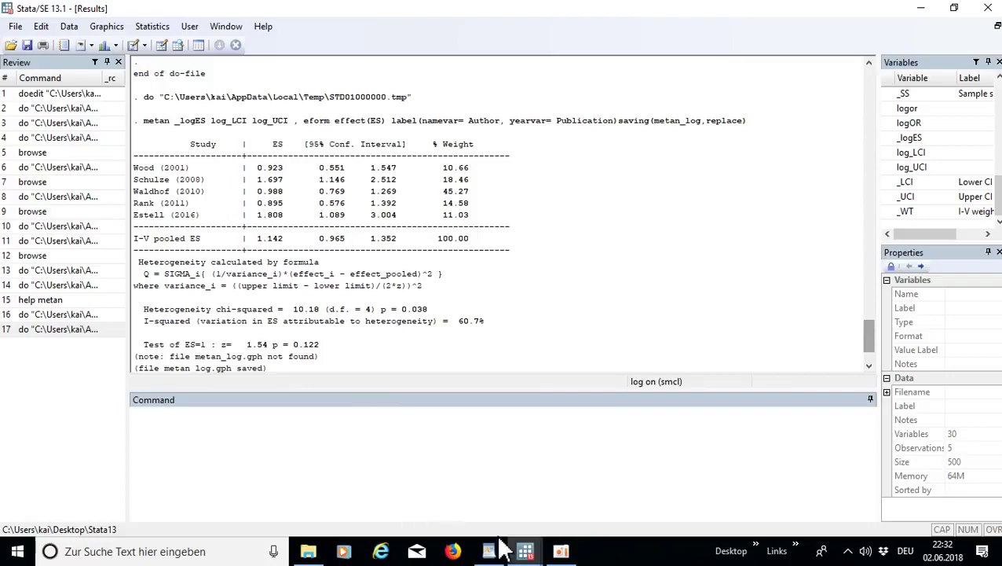
- Run do-file line 44, the random-effects metan on _logES, log_LCI and log_UCI sorted by Author without weights, saving the plot as metan_random
click(525, 551)
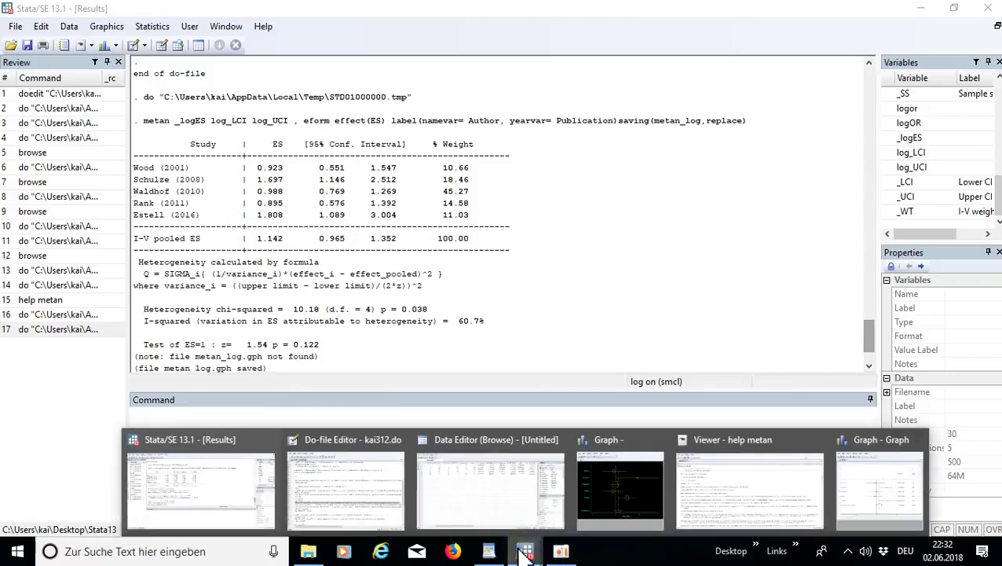
click(328, 473)
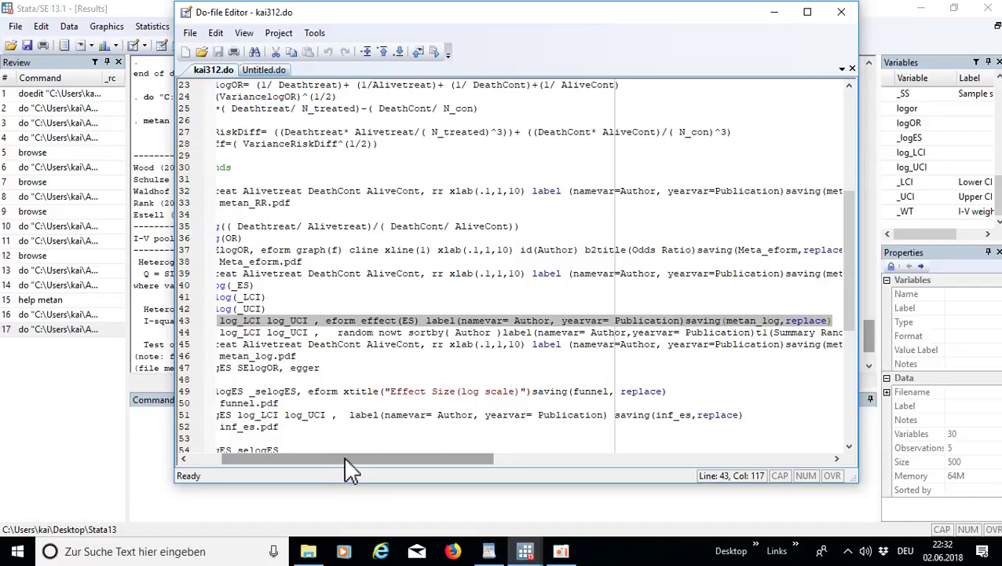
drag(356, 461, 338, 464)
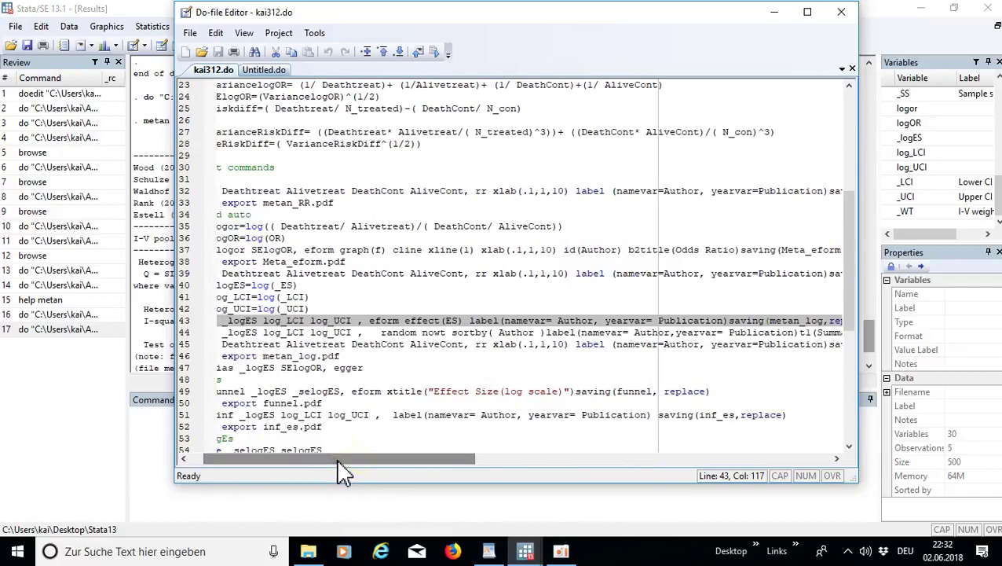
click(370, 320)
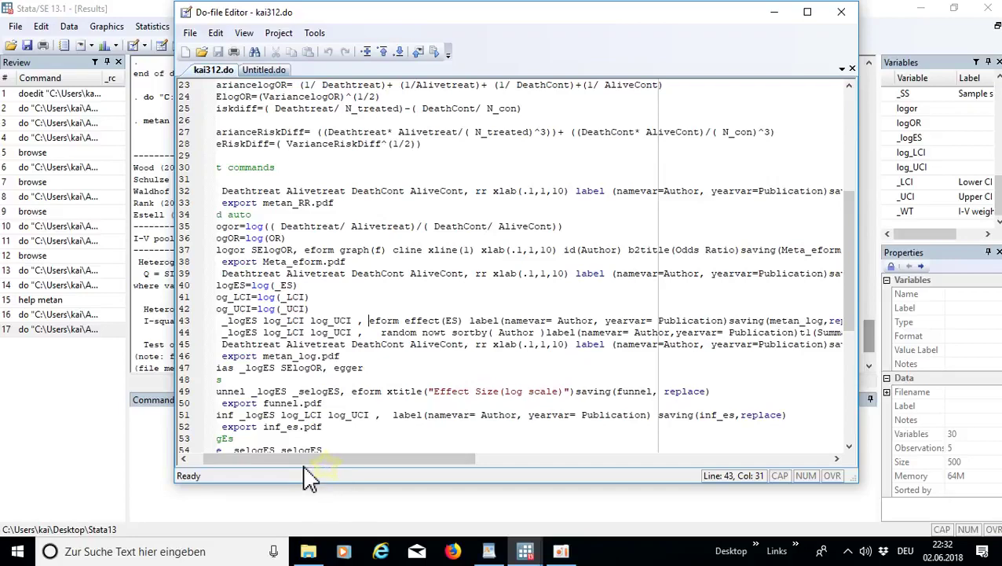
drag(316, 465, 307, 463)
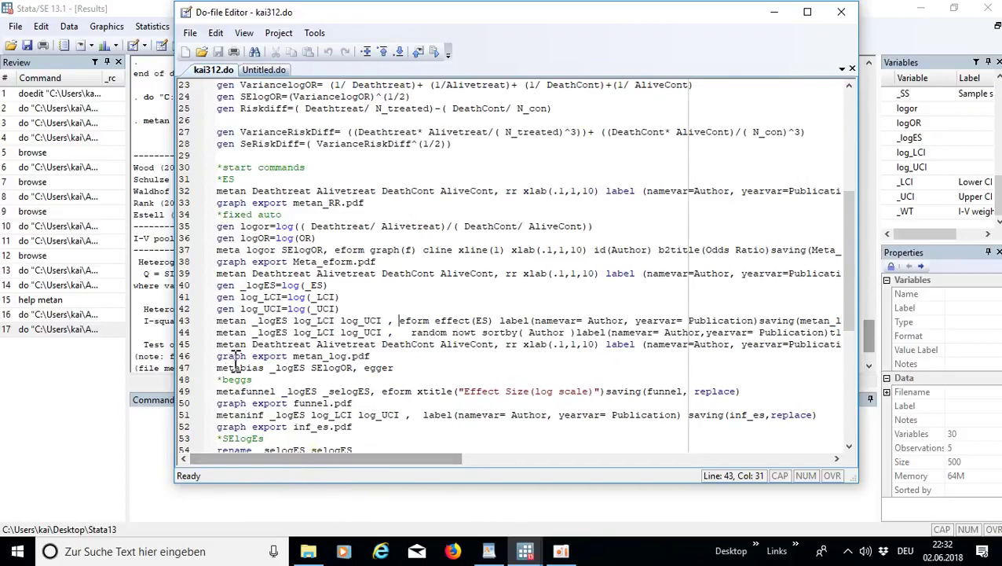
drag(217, 333, 605, 334)
click(424, 351)
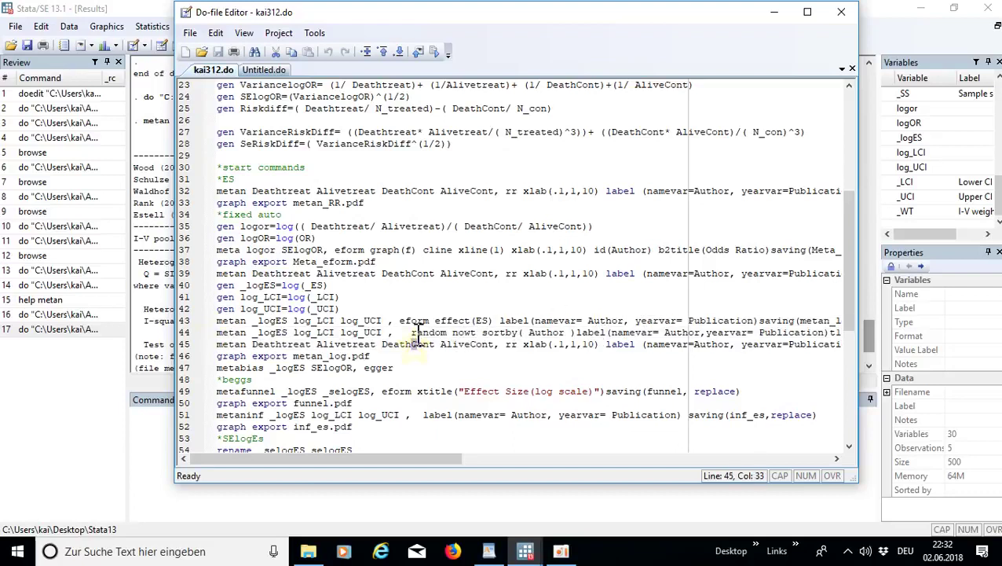
click(411, 333)
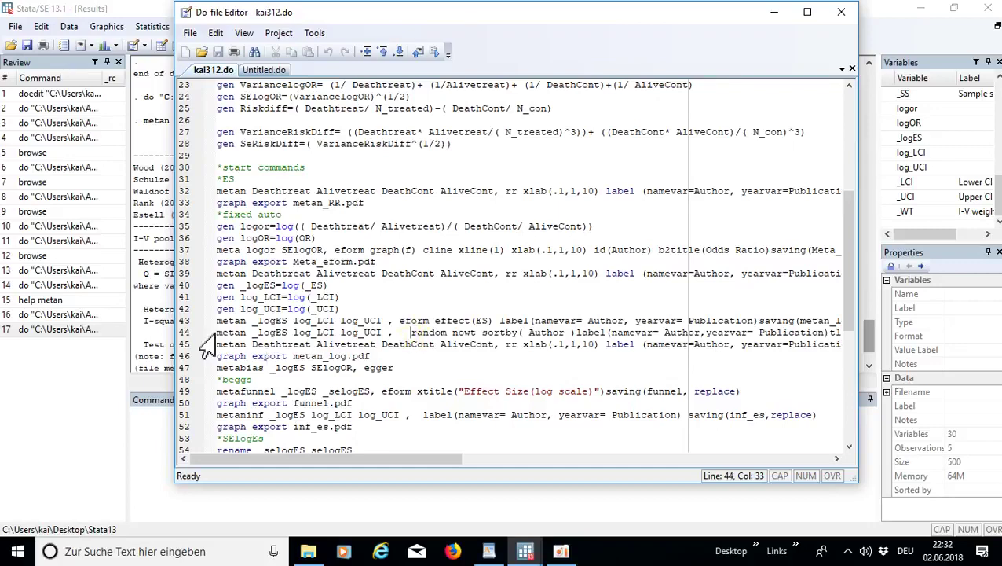
drag(410, 334, 858, 349)
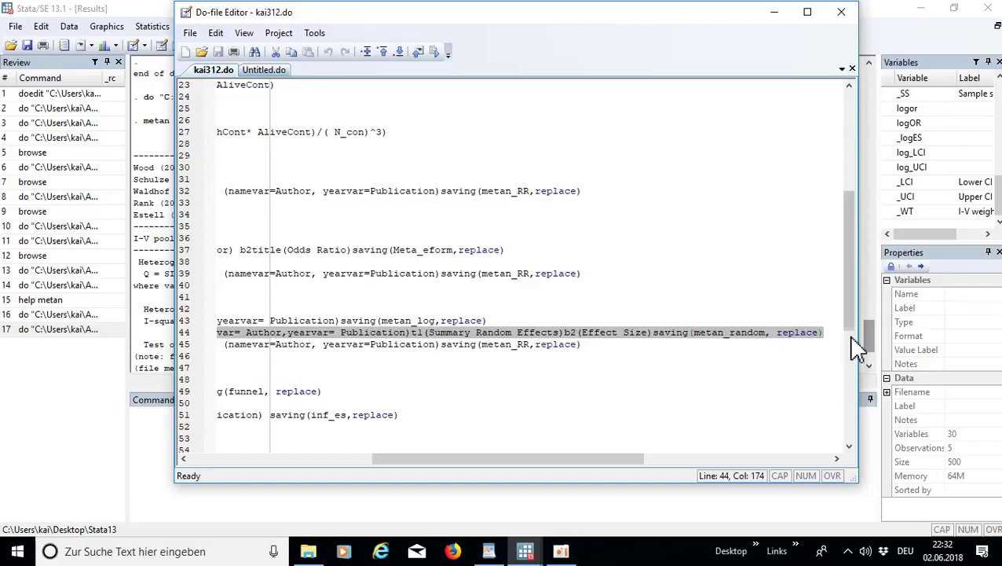
click(434, 52)
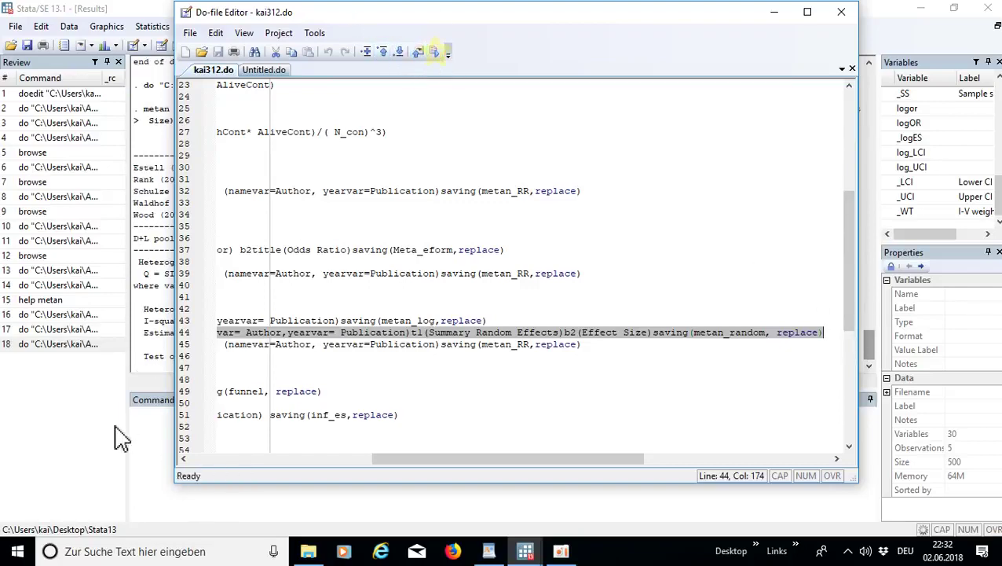
- Examine the Summary Random Effects forest plot and compare its pooled estimate and heterogeneity output with the previous fixed-effect results
click(158, 447)
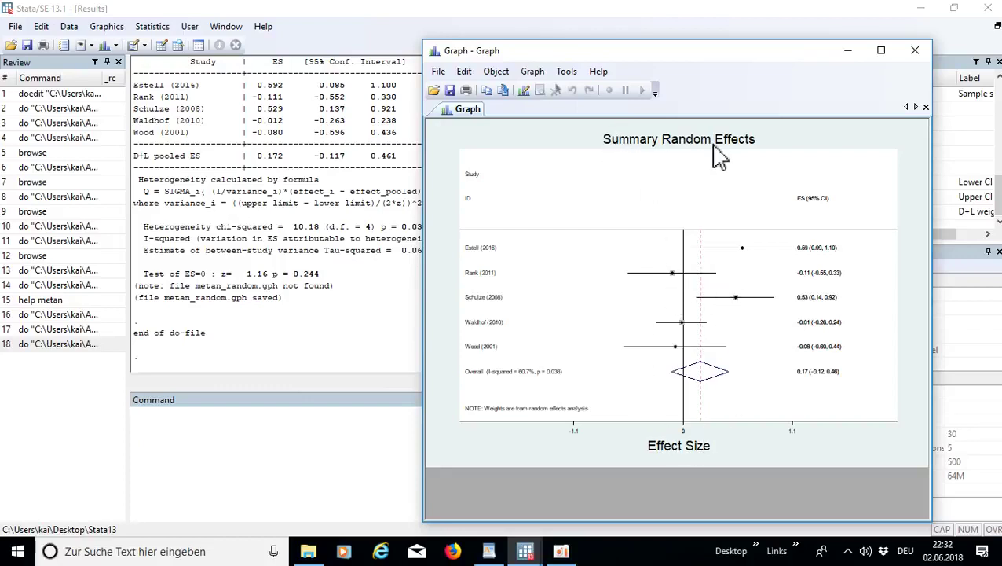
click(271, 293)
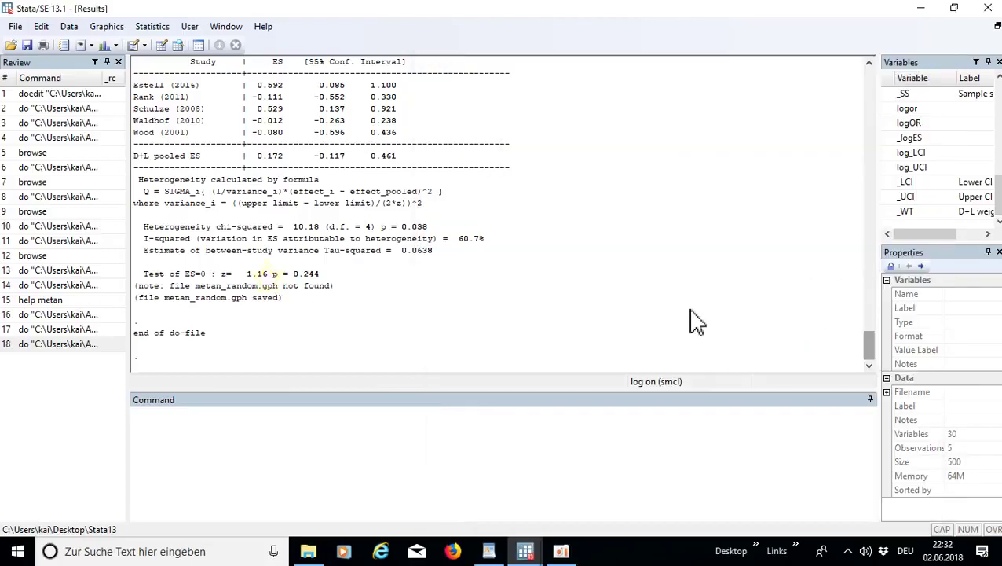
drag(872, 357, 871, 319)
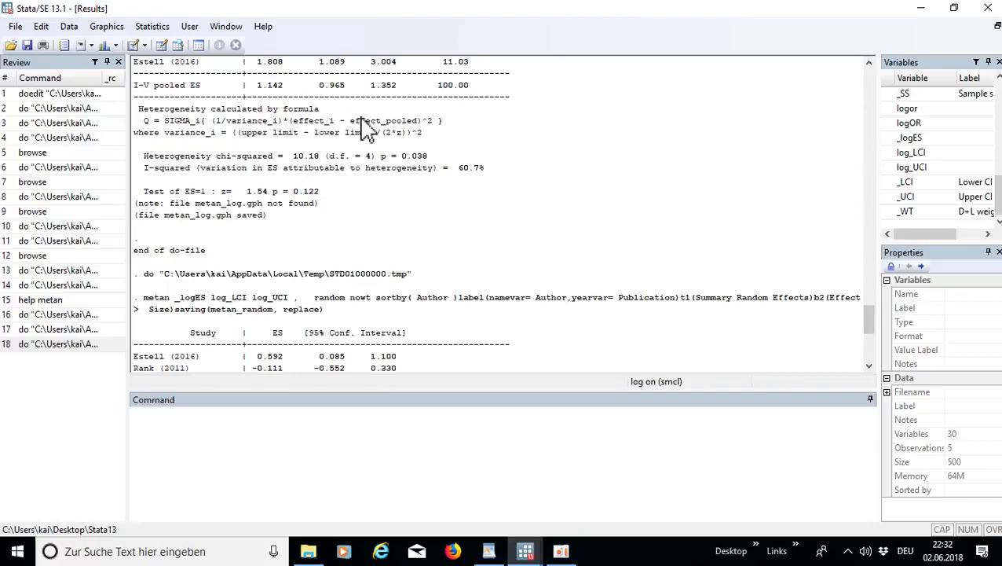
drag(868, 320, 884, 374)
- Run do-file line 47, the metabias command on _logES and SElogOR with the egger option, and view the test output
mouse_move(542, 555)
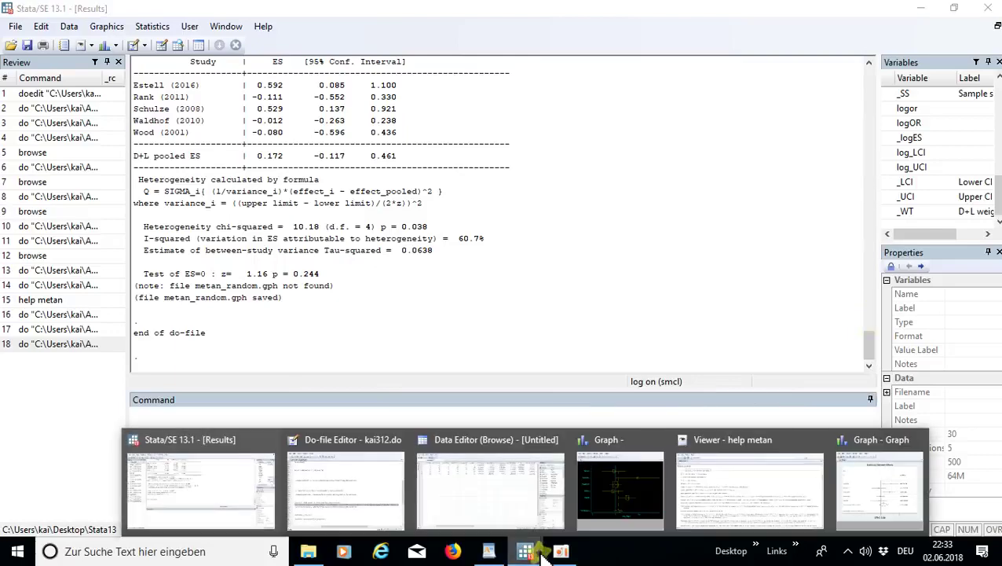
click(377, 495)
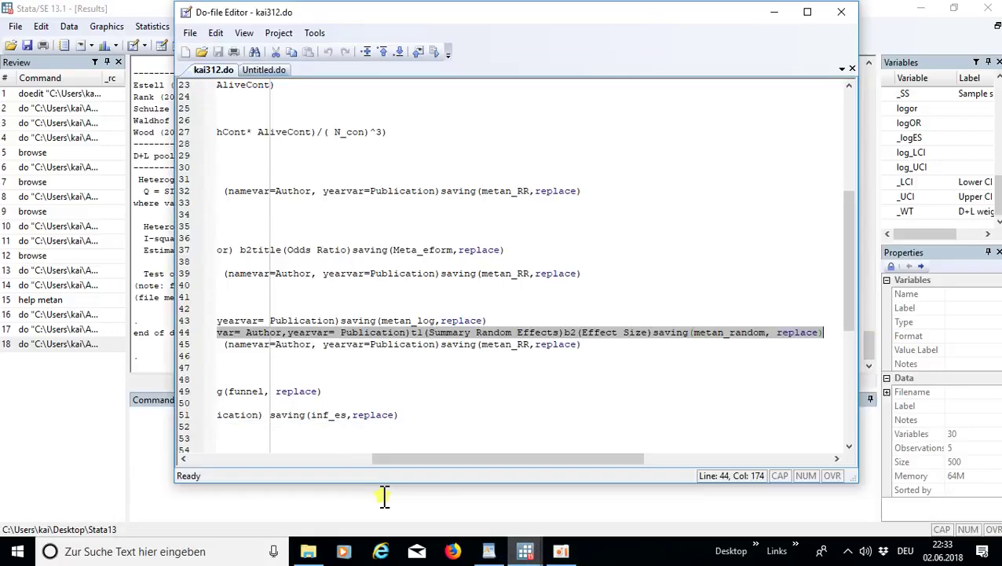
click(547, 412)
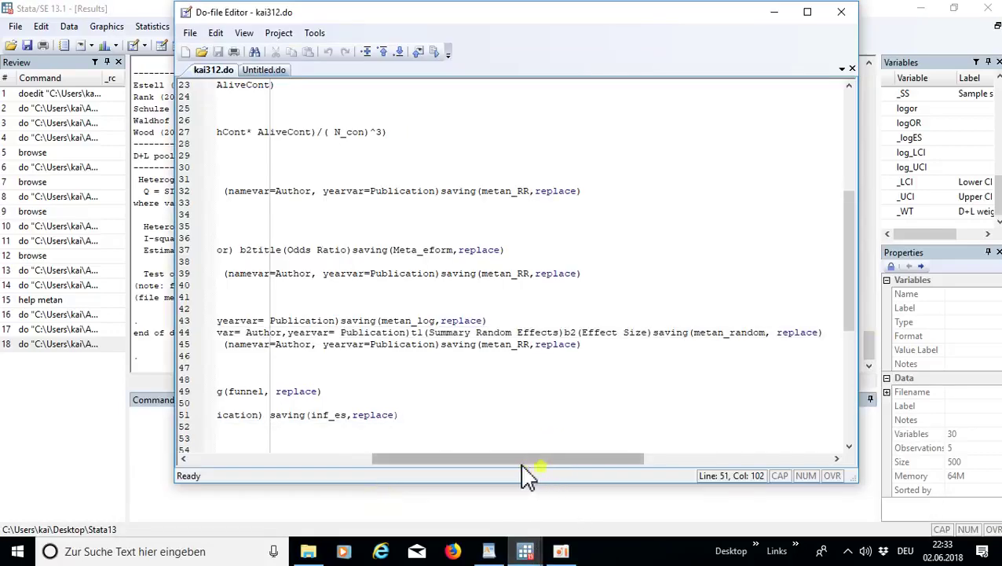
drag(454, 471, 267, 470)
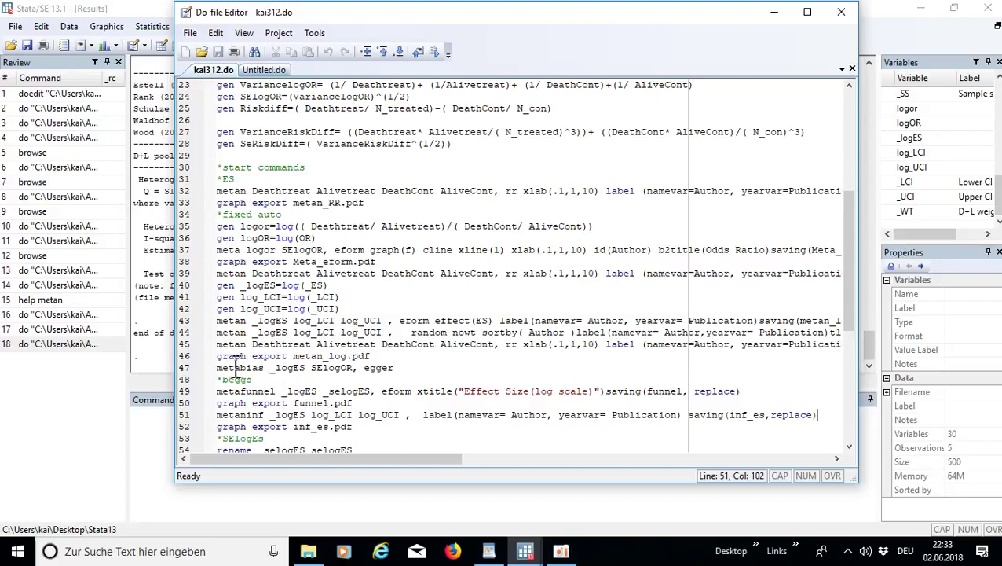
click(387, 358)
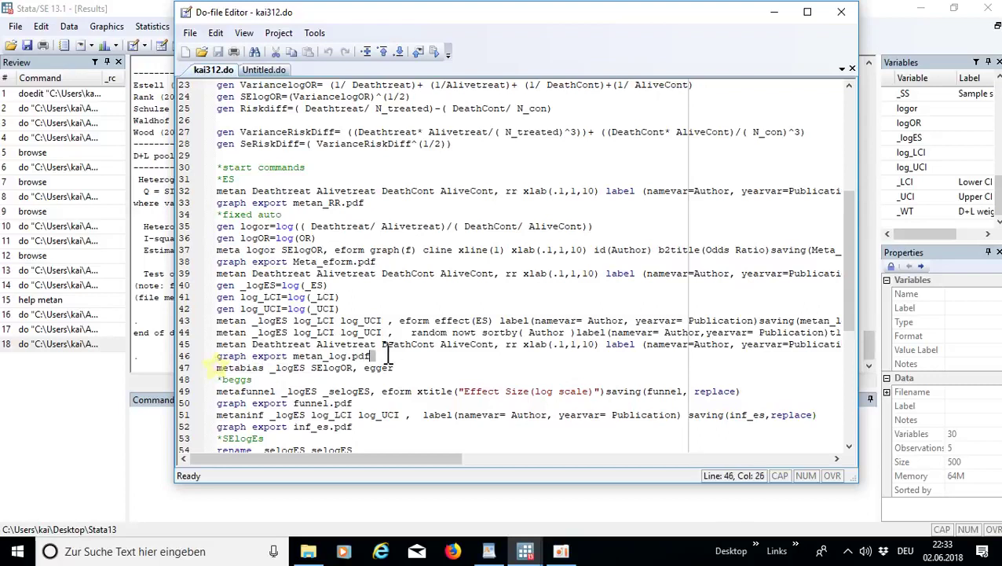
shift+click(401, 365)
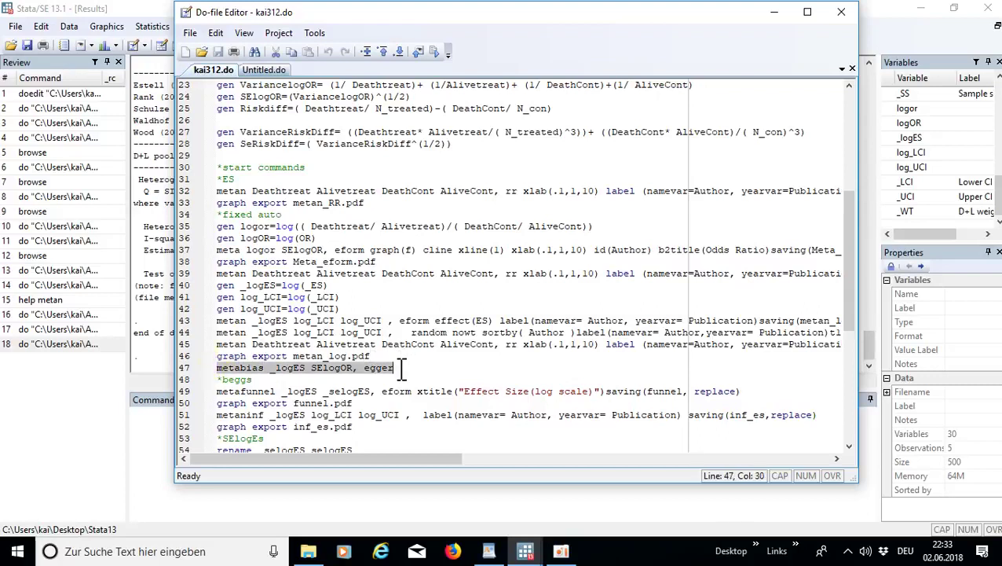
click(436, 53)
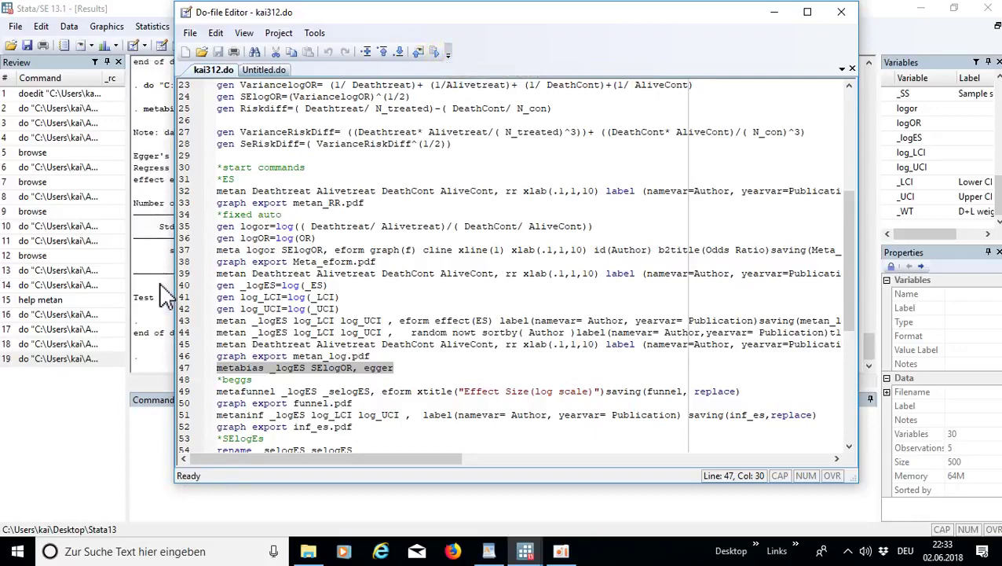
click(157, 290)
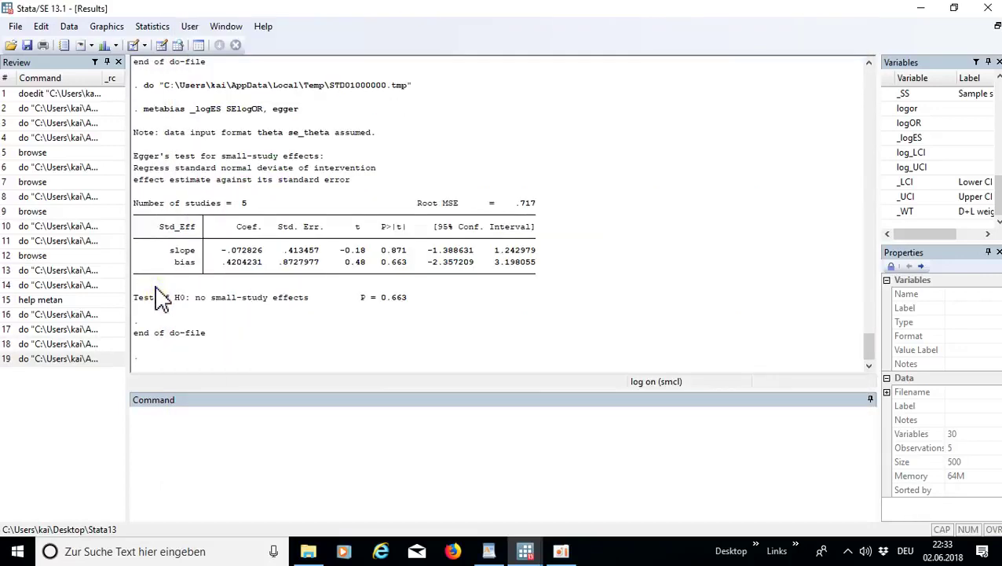
- Try to run do-file line 49, the metafunnel command on _logES and _selogES with eform, saving the plot as funnel
click(523, 554)
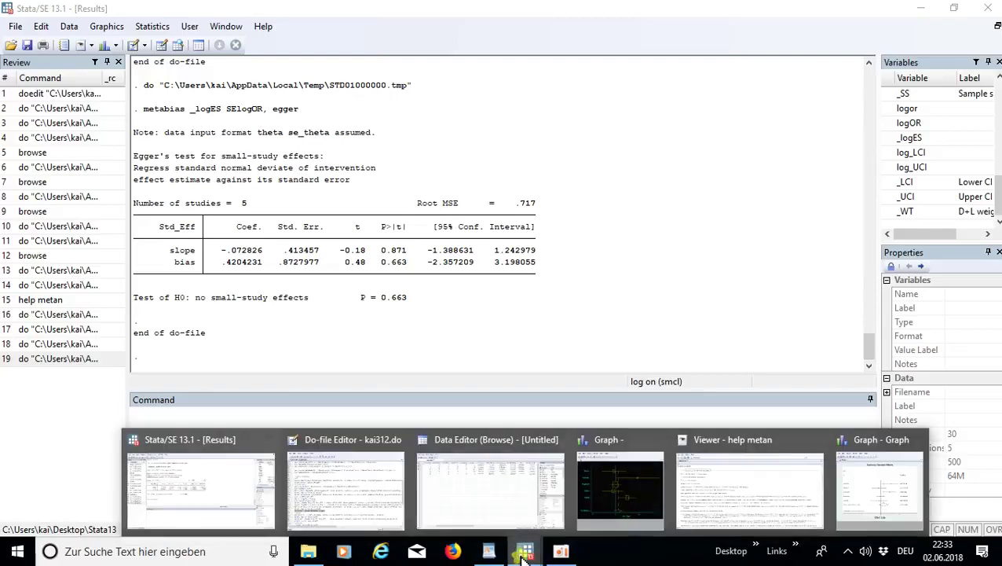
click(387, 499)
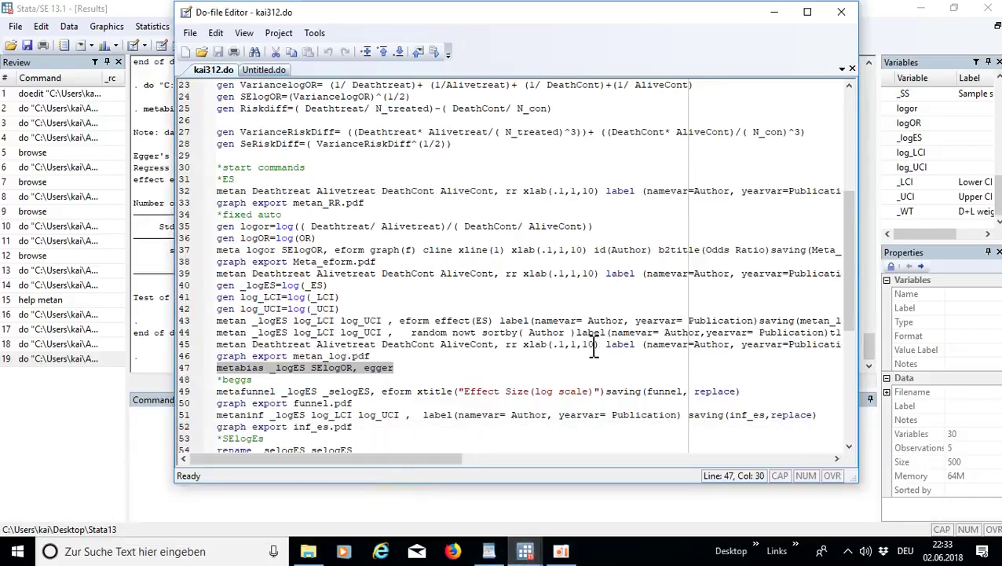
drag(858, 302, 851, 348)
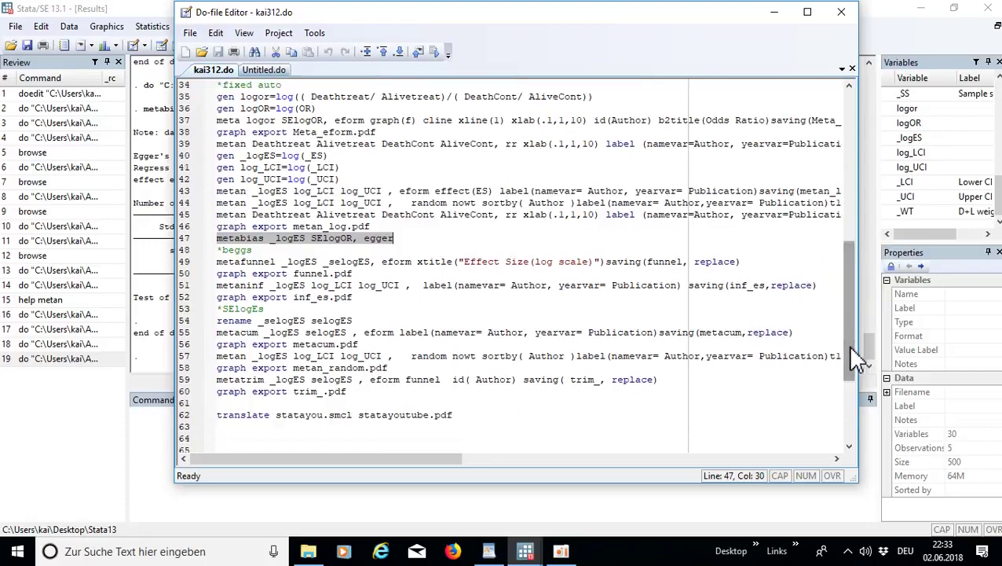
drag(744, 262, 214, 267)
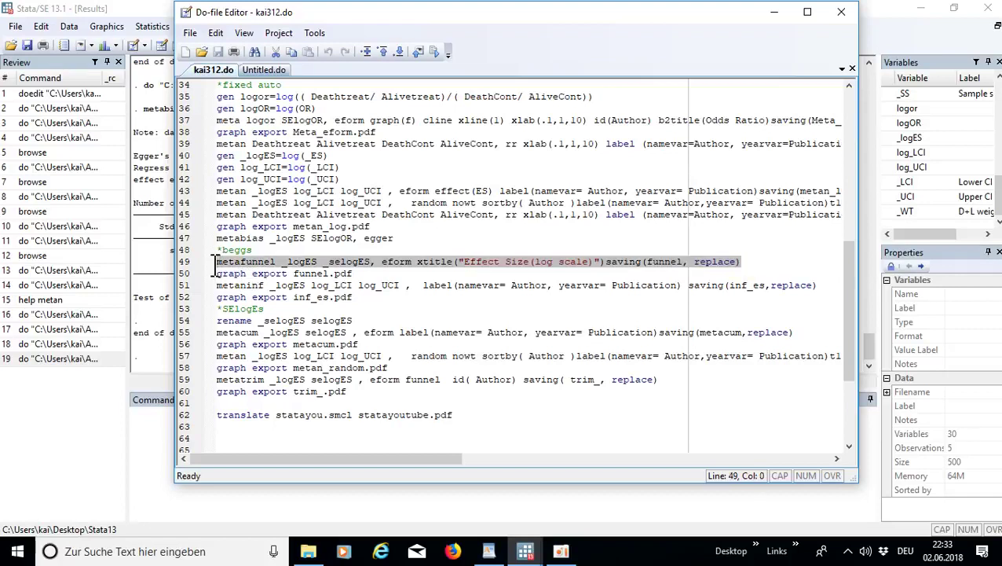
click(433, 58)
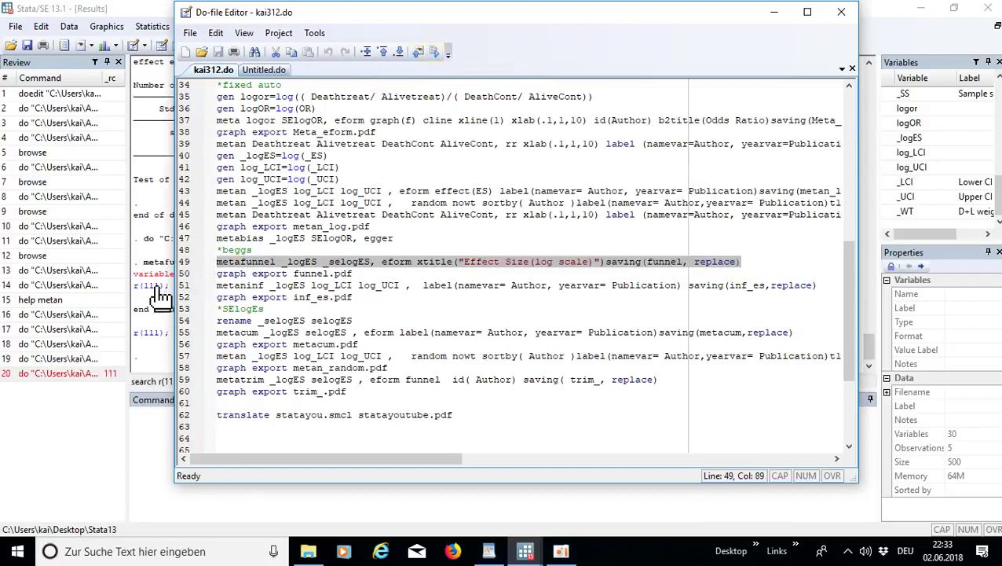
- Read the metafunnel output in the results and check the variable list for _selogES
click(151, 303)
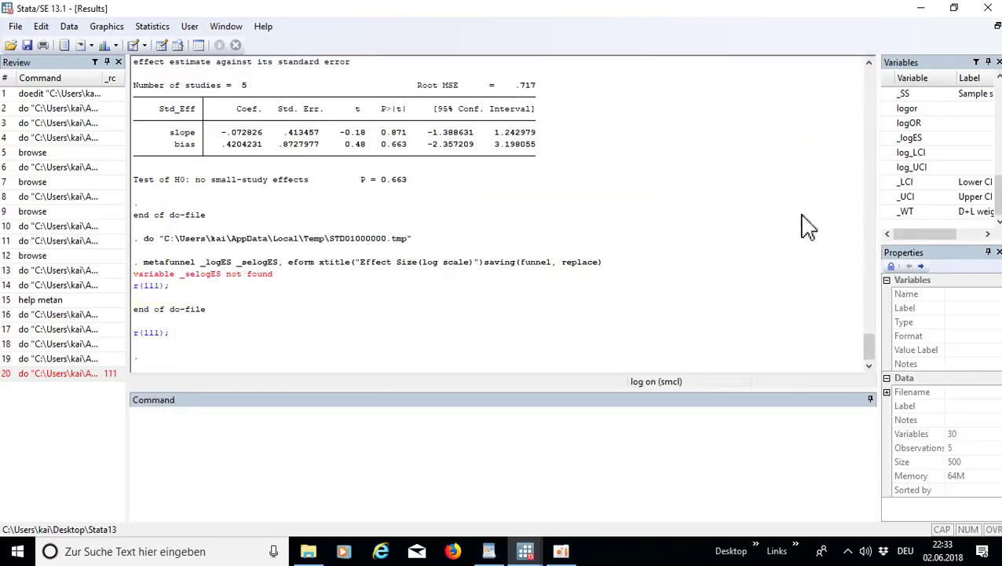
drag(999, 201, 998, 161)
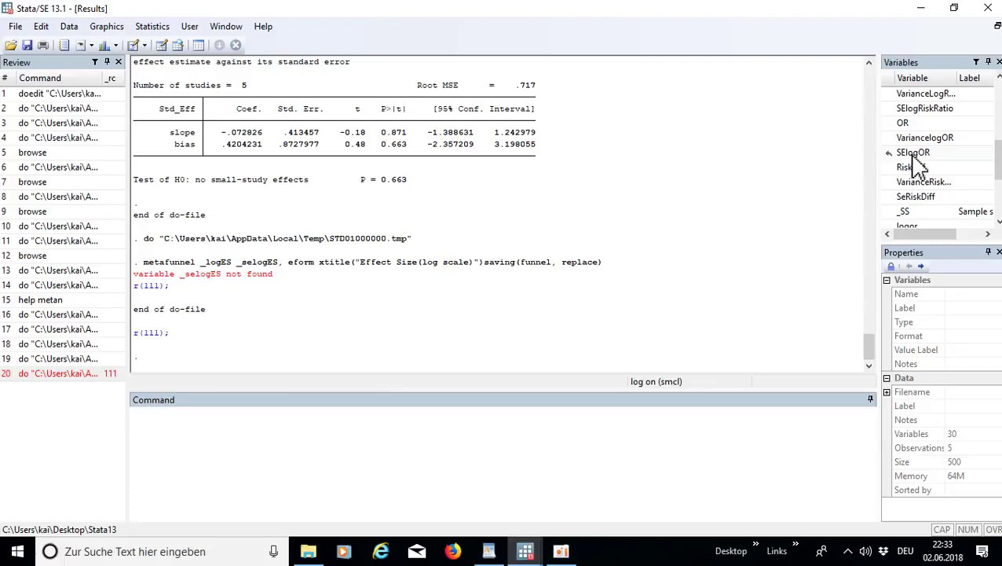
scroll(927, 167, down, 3)
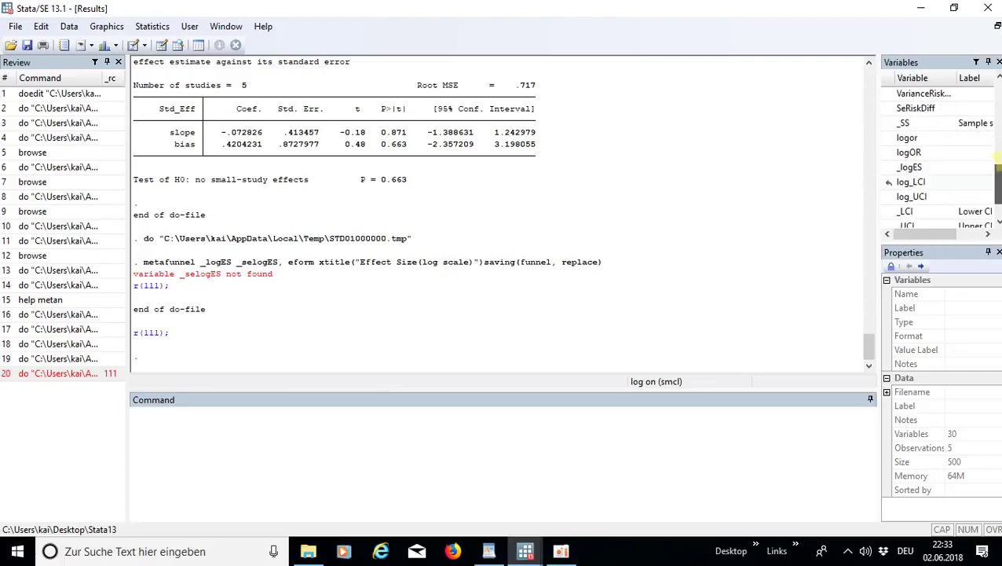
mouse_move(999, 193)
mouse_down()
mouse_move(999, 126)
mouse_move(999, 195)
mouse_up()
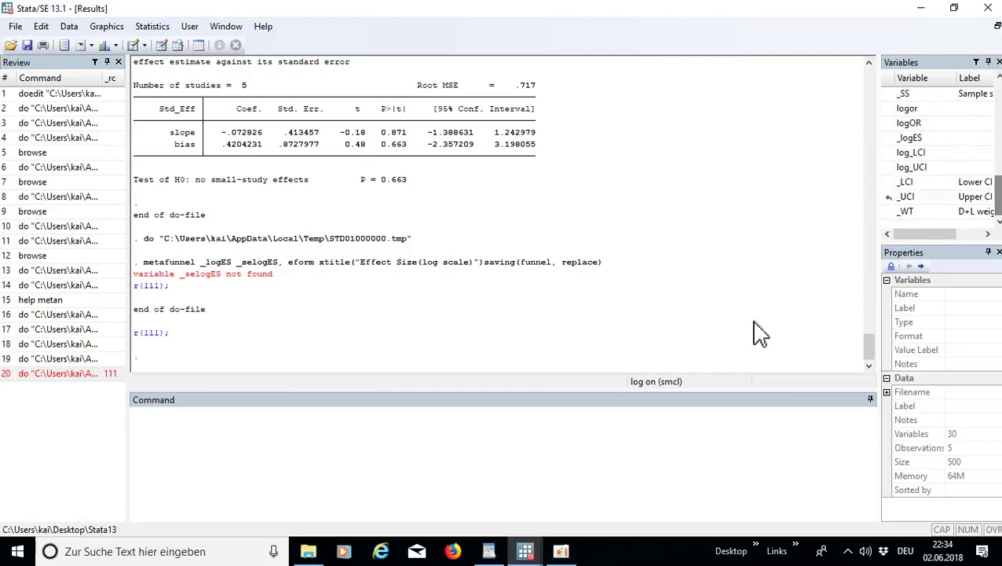
- Run do-file line 45, the metan command on the four treatment and control counts with rr and xlab(.1,1,10), saving the plot as metan_RR
click(383, 483)
click(531, 556)
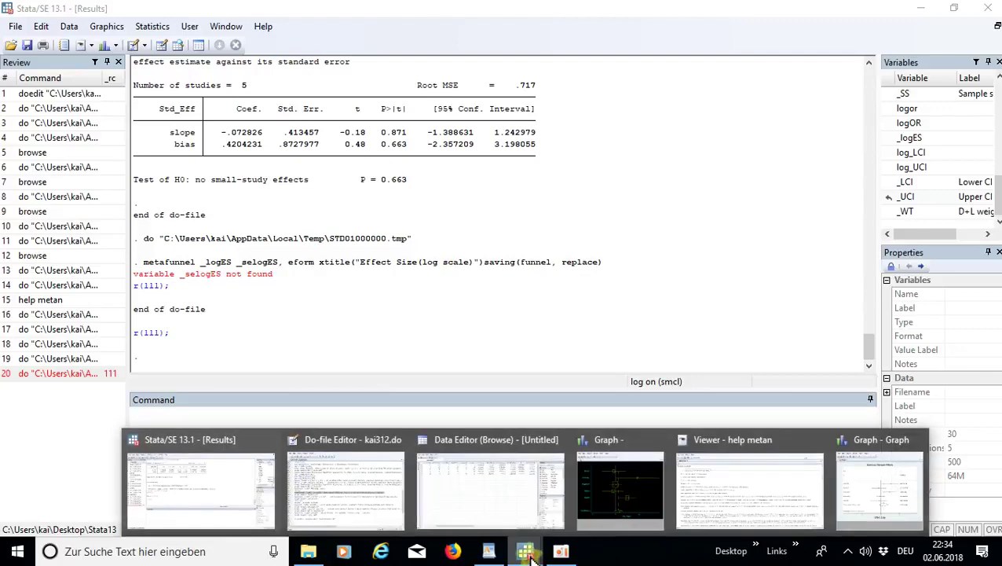
click(324, 475)
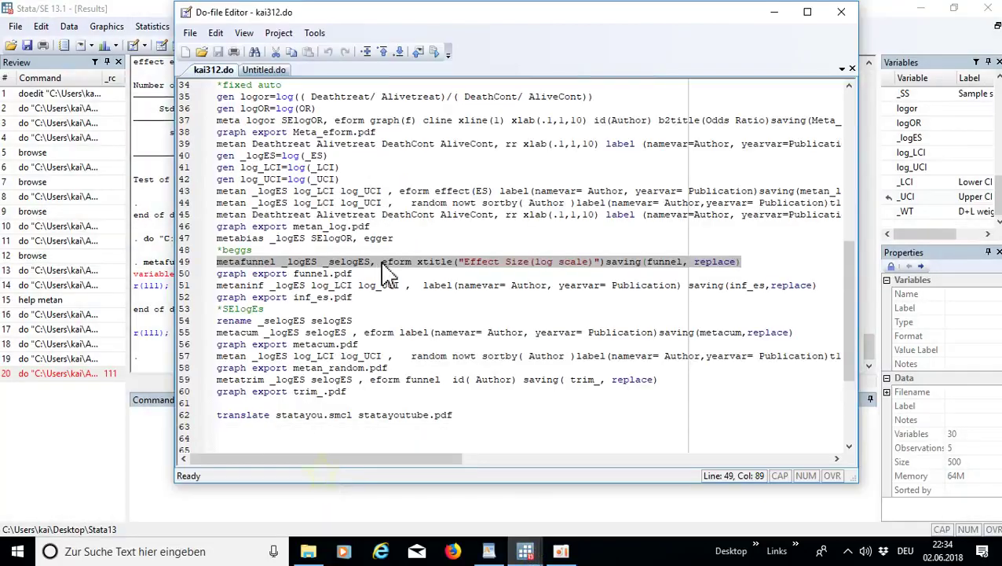
click(415, 237)
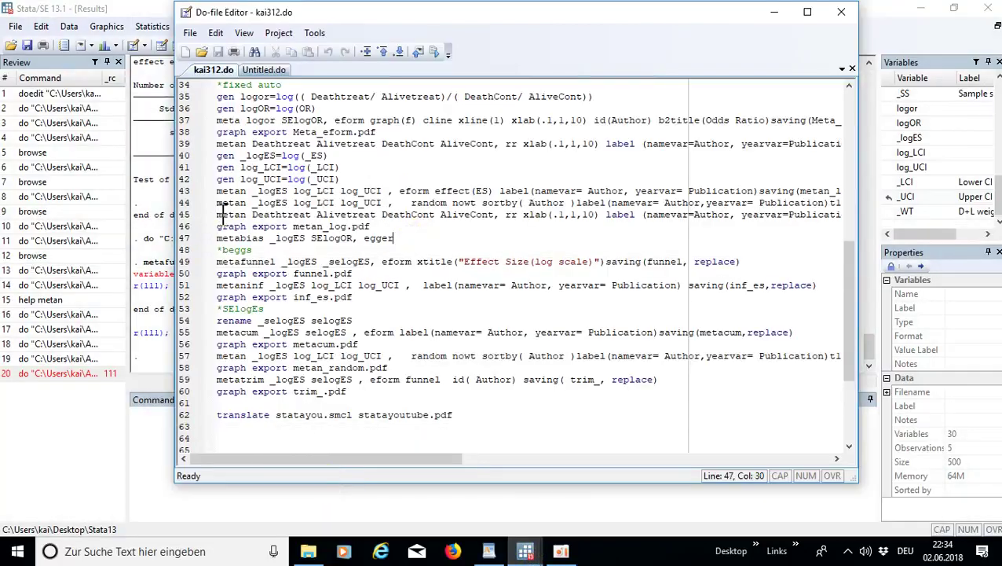
drag(220, 213, 776, 203)
click(434, 51)
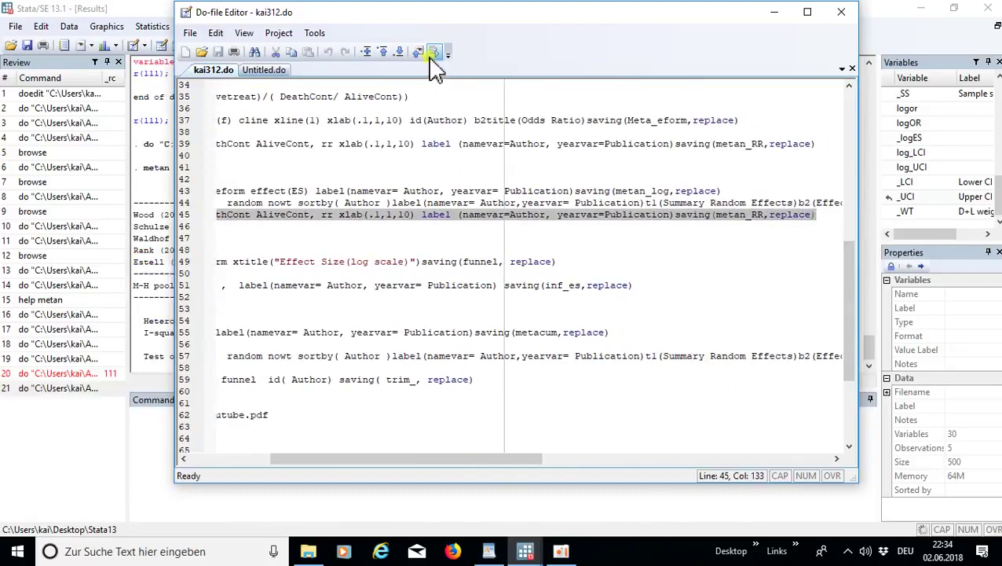
click(162, 365)
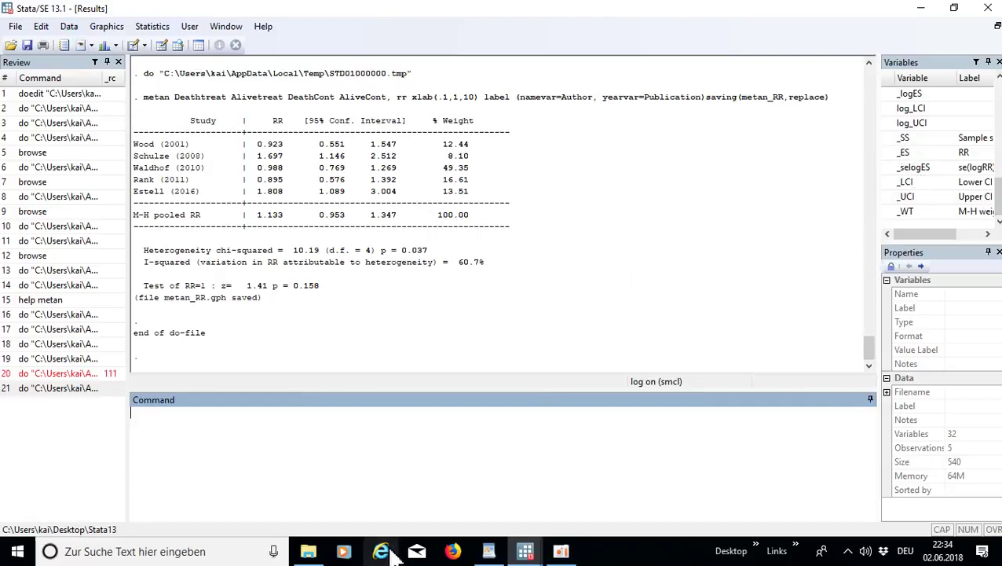
- Rerun do-file line 47, the metabias command on _logES and SElogOR with the egger option, and bring up the results
click(531, 553)
click(347, 495)
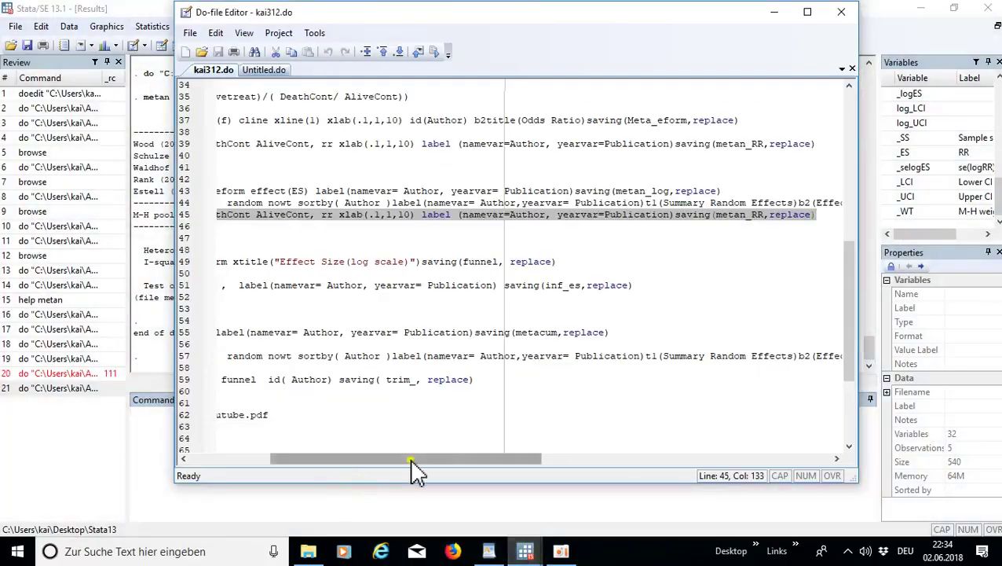
drag(412, 459, 267, 462)
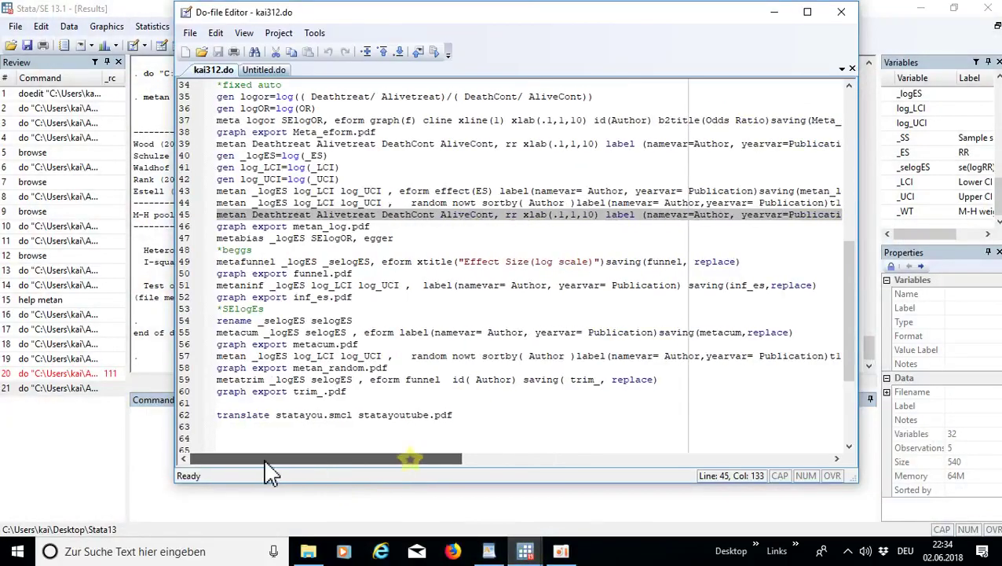
click(397, 239)
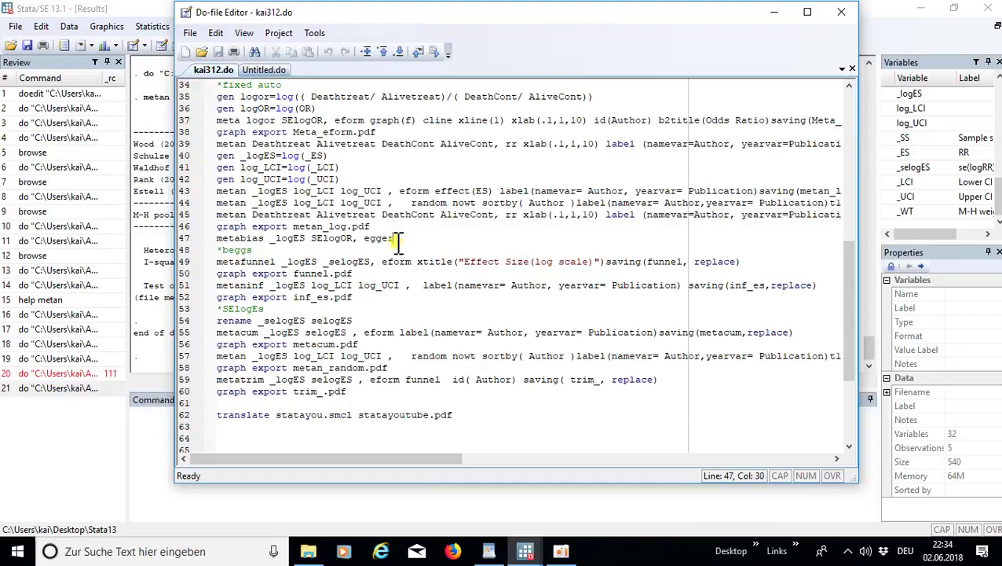
shift+click(214, 238)
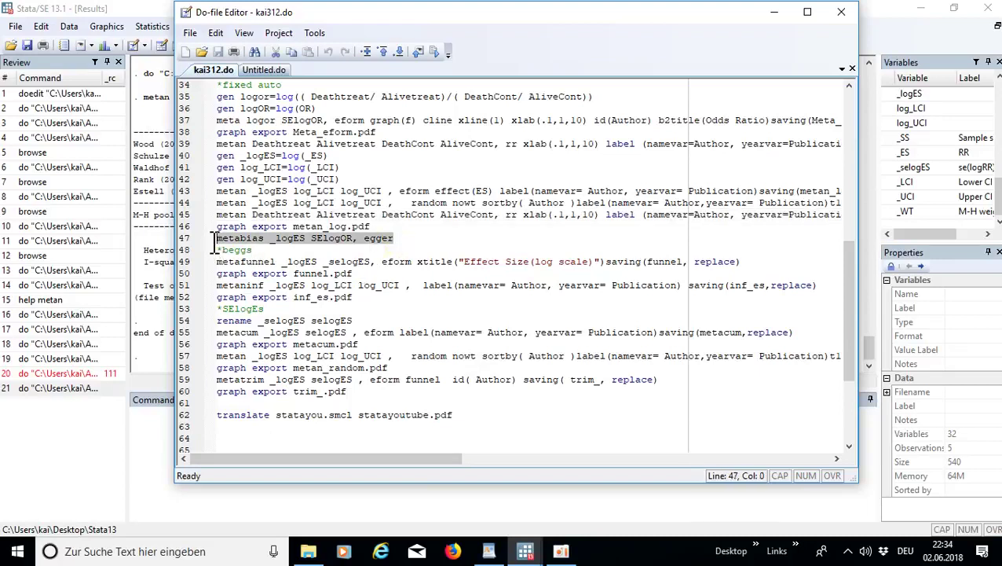
click(432, 54)
click(151, 366)
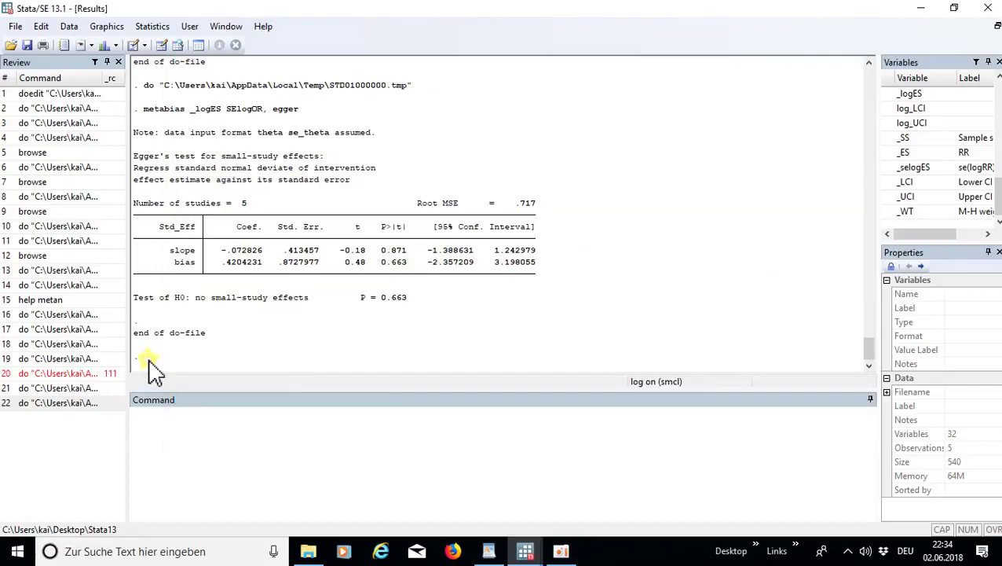
click(79, 373)
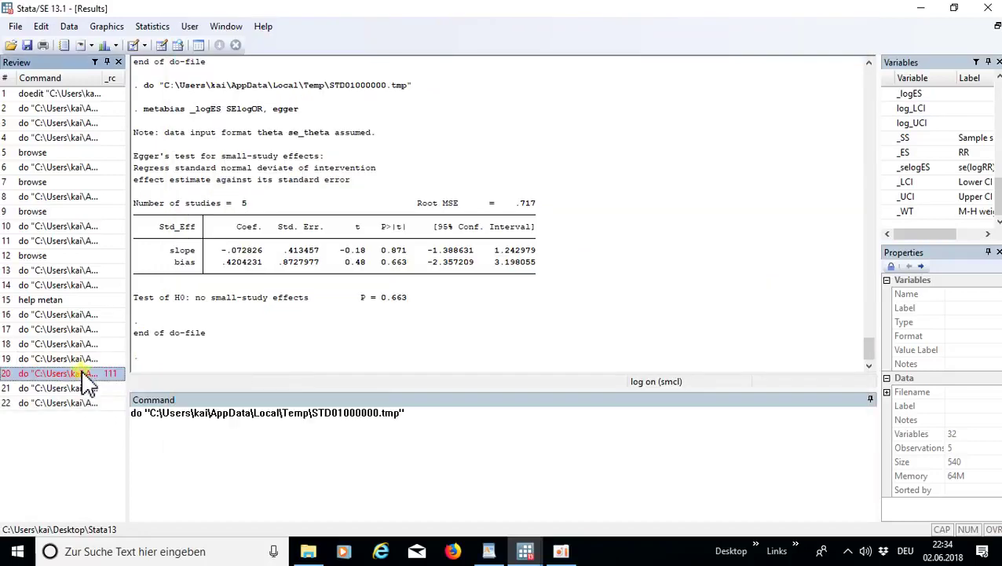
click(425, 413)
key(ctrl+a)
key(BackSpace)
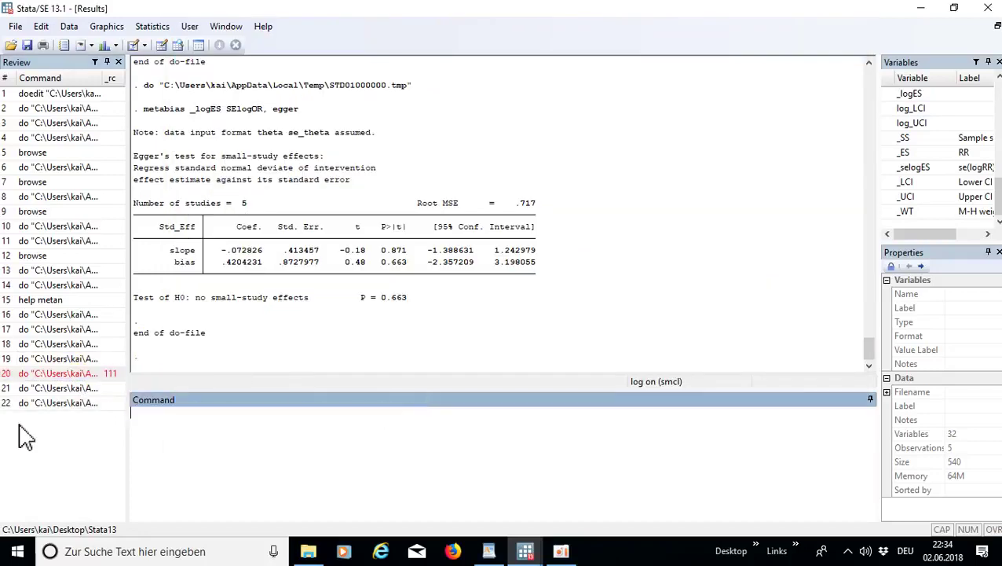
- Run do-file line 49, the metafunnel command on _logES and _selogES with eform and x-title "Effect Size(log scale)", saving the plot as funnel
mouse_move(523, 550)
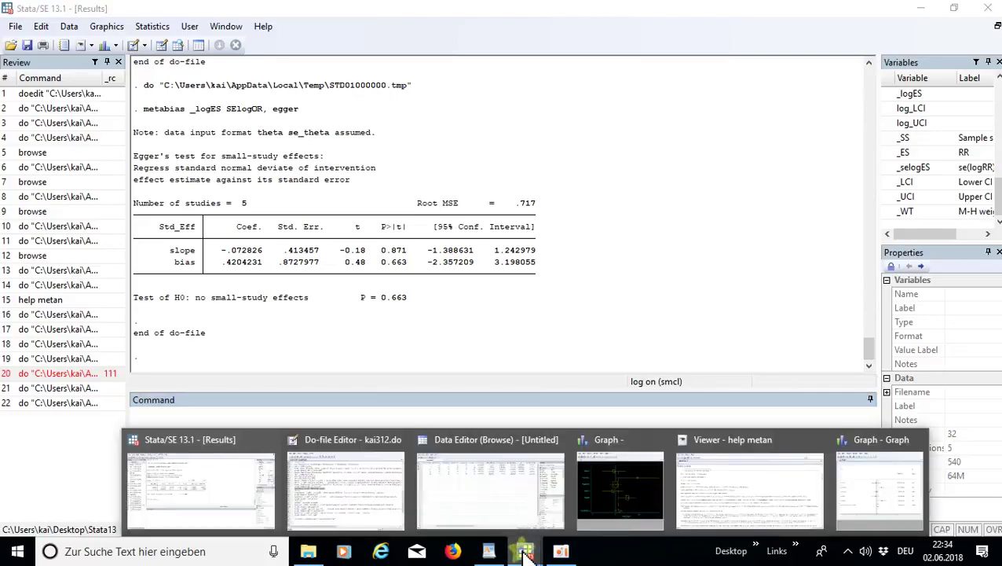
click(360, 494)
drag(743, 262, 208, 271)
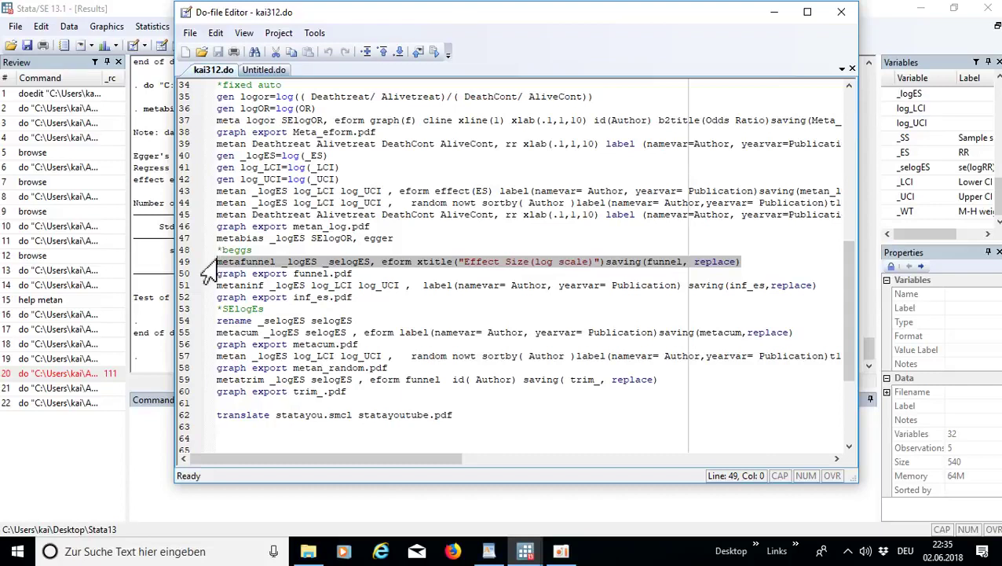
click(432, 55)
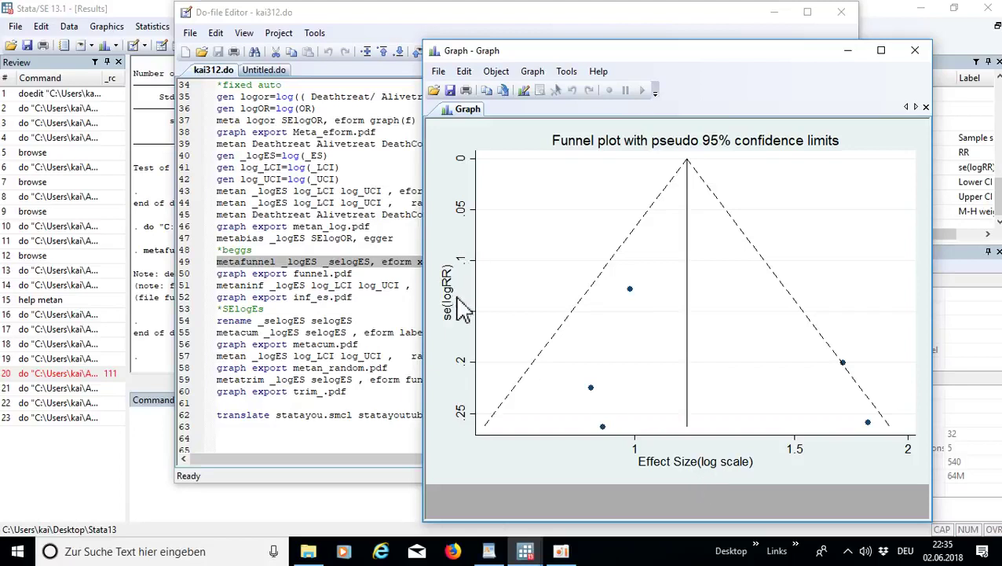
- Run do-file line 51, the metaninf command on _logES, log_LCI and log_UCI labelled by Author and Publication, saving the plot as inf_es
click(395, 285)
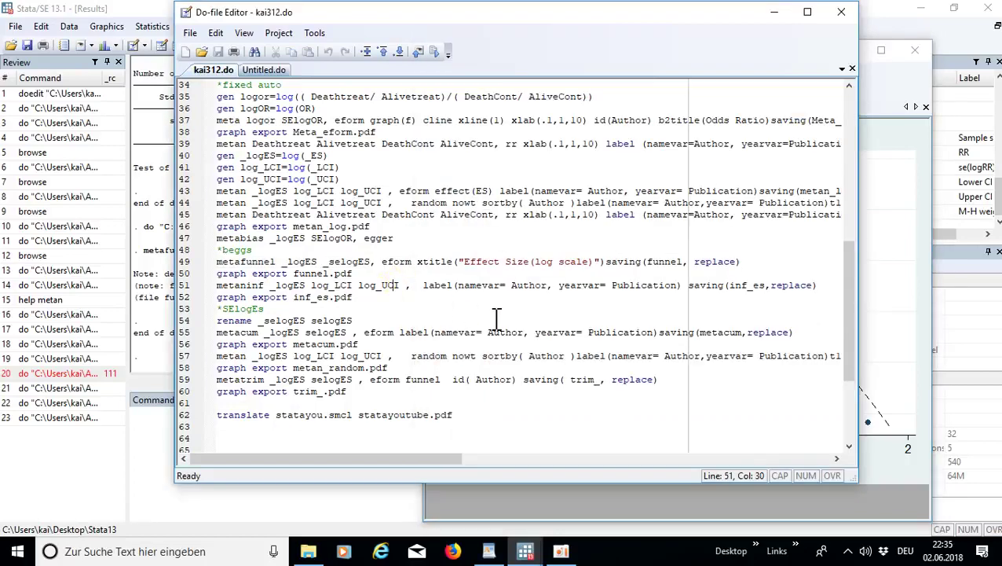
drag(824, 287, 210, 289)
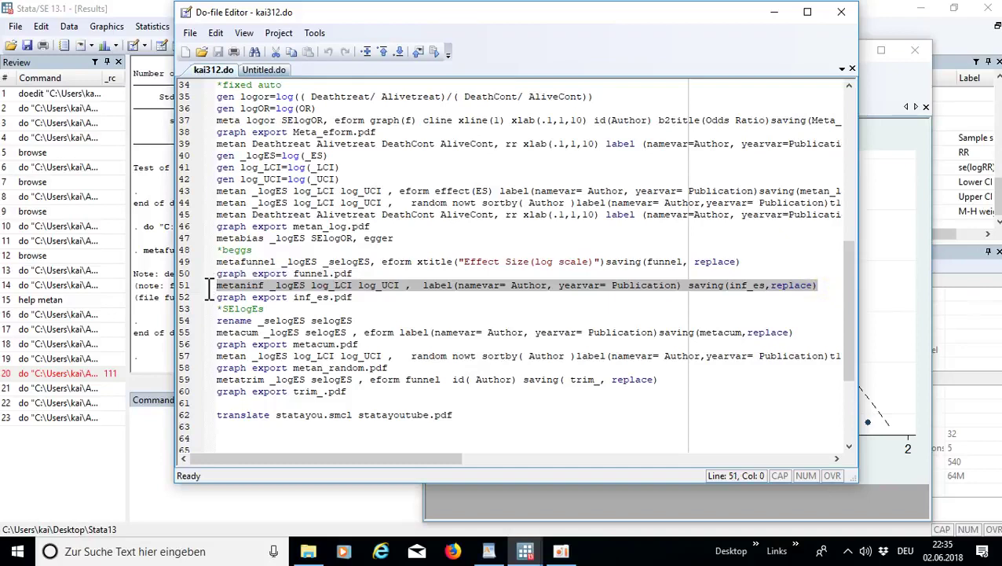
click(434, 51)
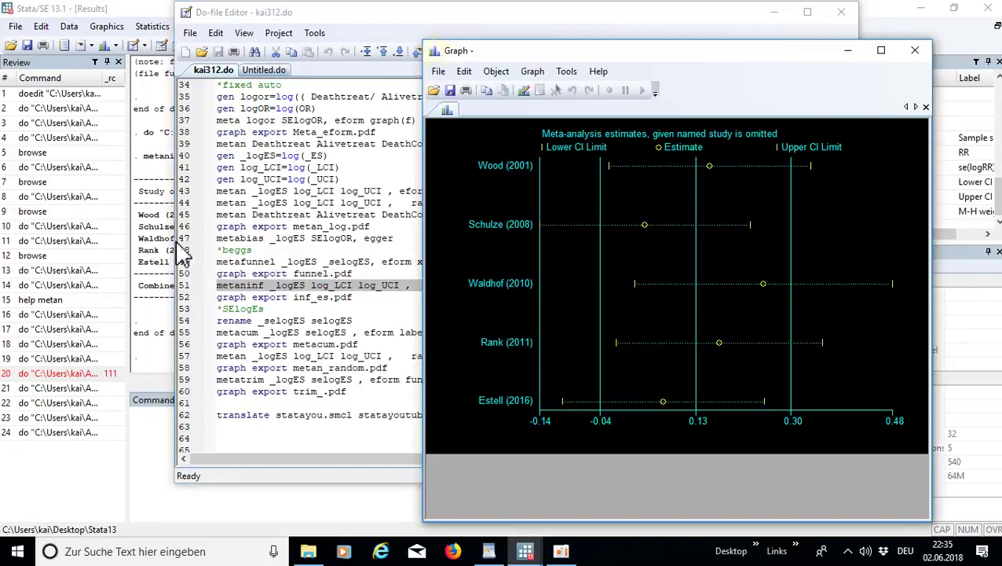
- Run do-file lines 54 to 60, renaming _selogES to selogES and executing metacum, random-effects metan and metatrim with their PDF graph exports
click(296, 311)
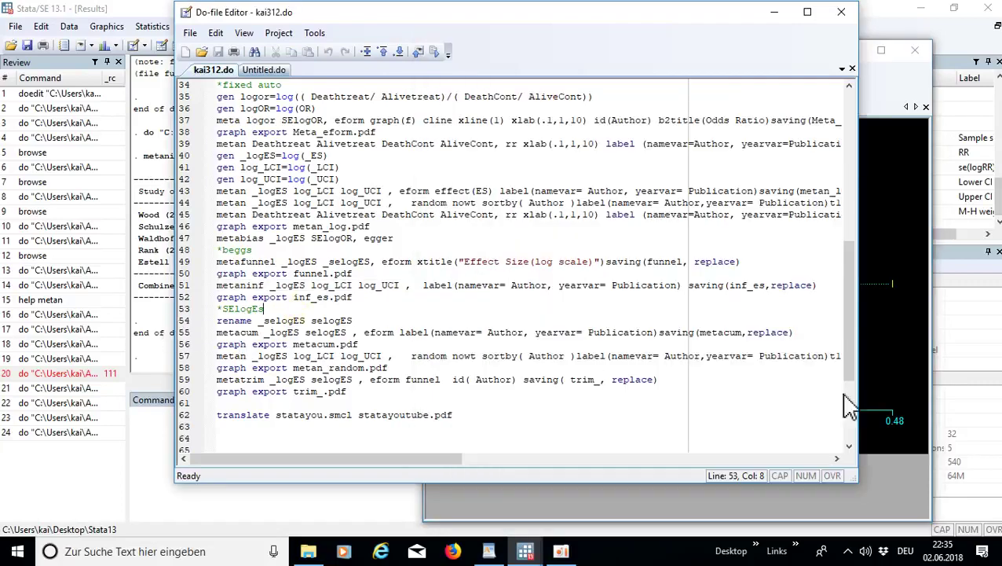
drag(844, 347, 846, 370)
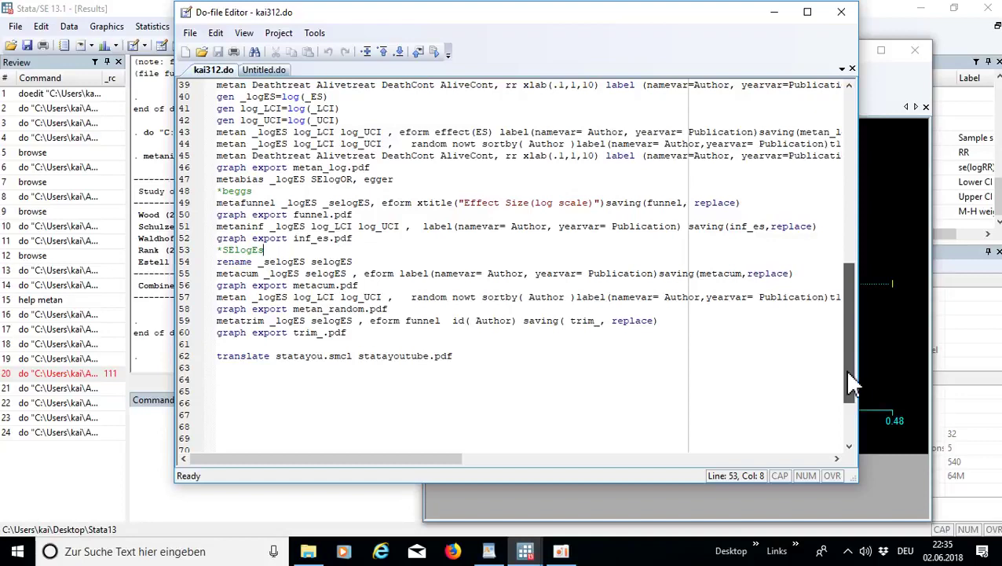
drag(851, 385, 852, 391)
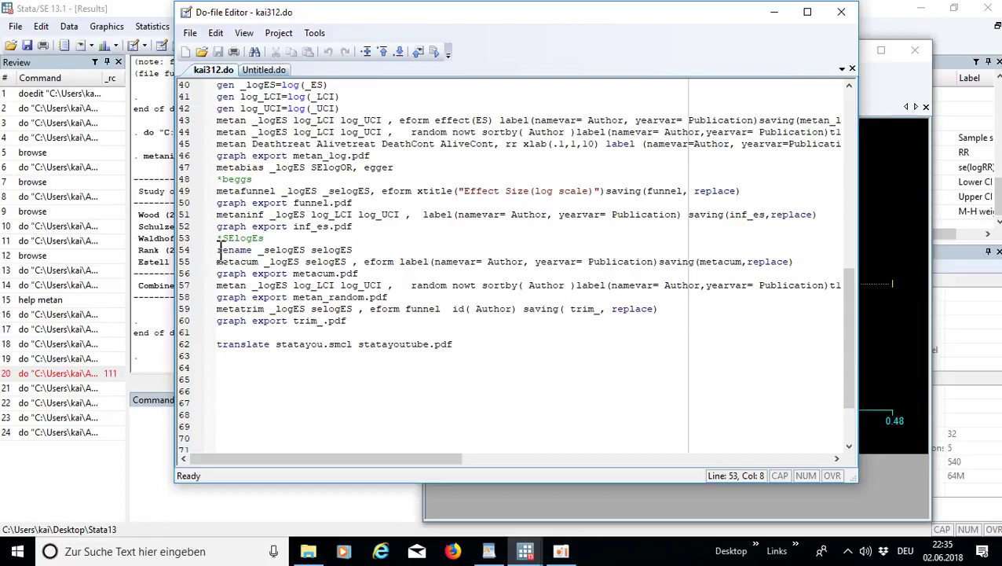
drag(219, 250, 320, 274)
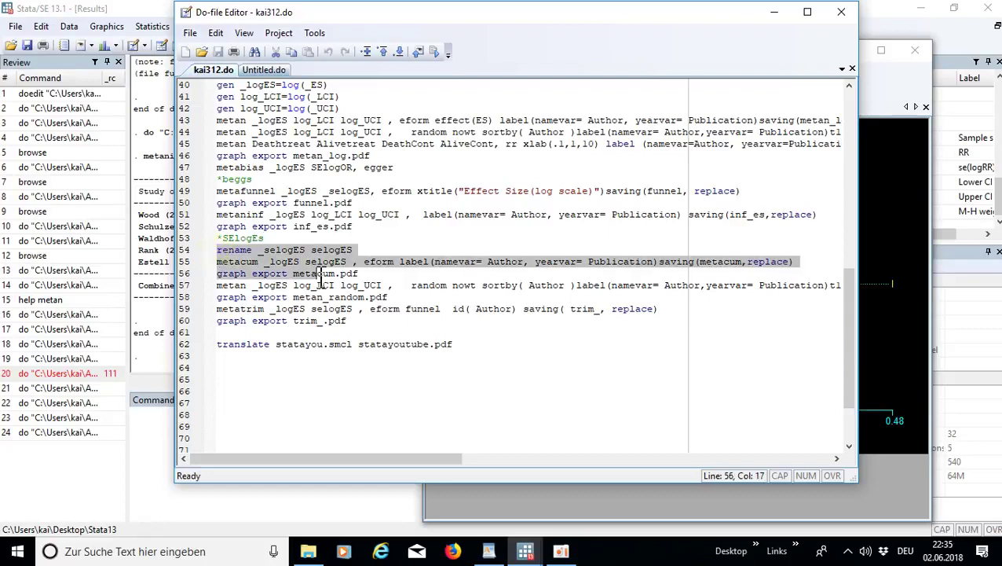
drag(321, 274, 660, 330)
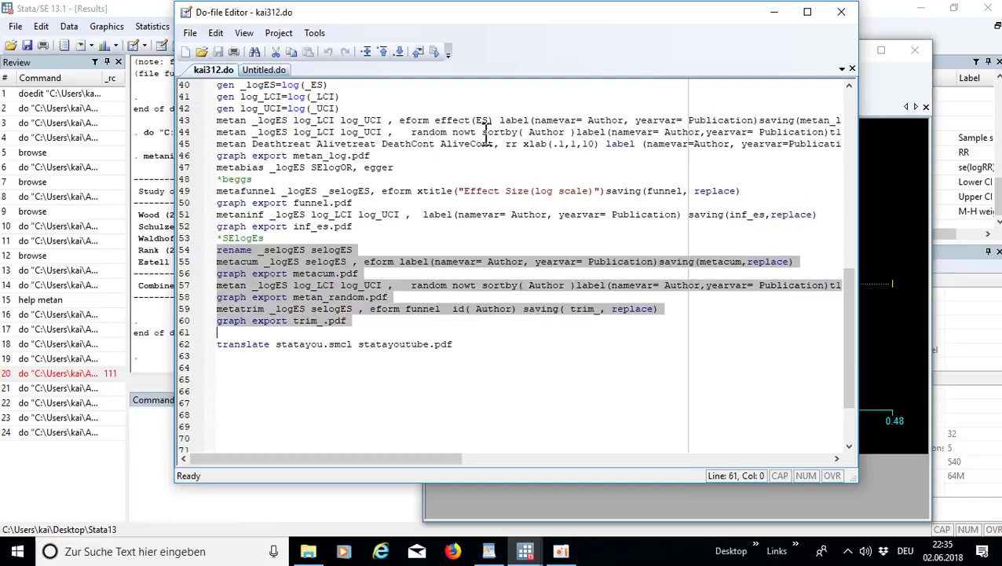
click(434, 51)
click(153, 236)
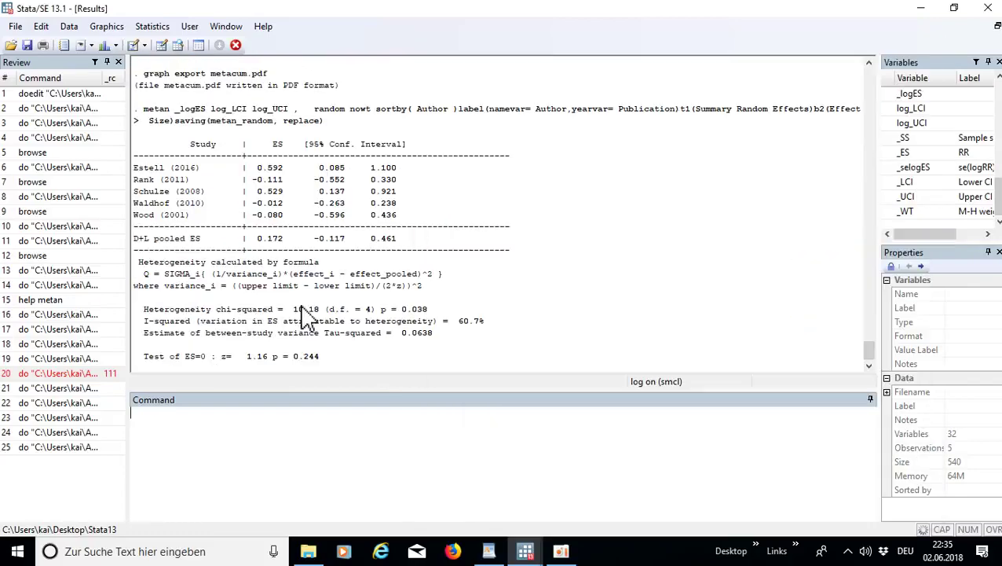
- Examine the graphs produced by the last commands and the metatrim output in the results
click(524, 551)
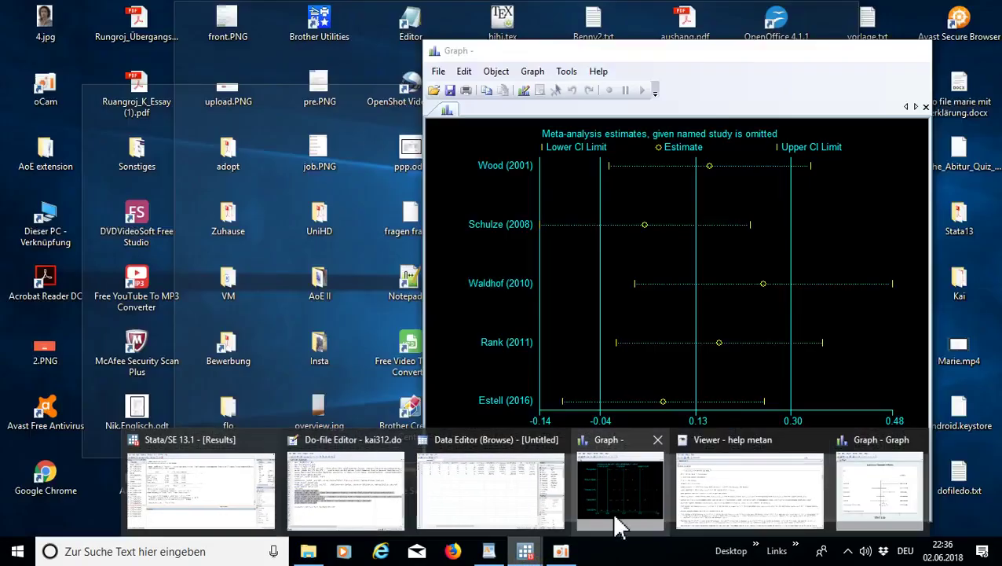
mouse_move(829, 495)
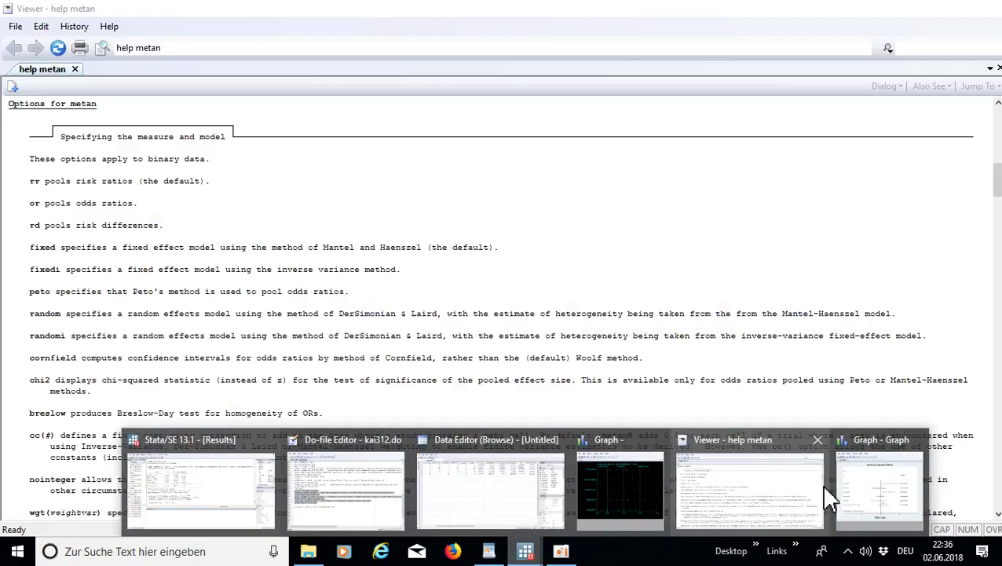
click(872, 488)
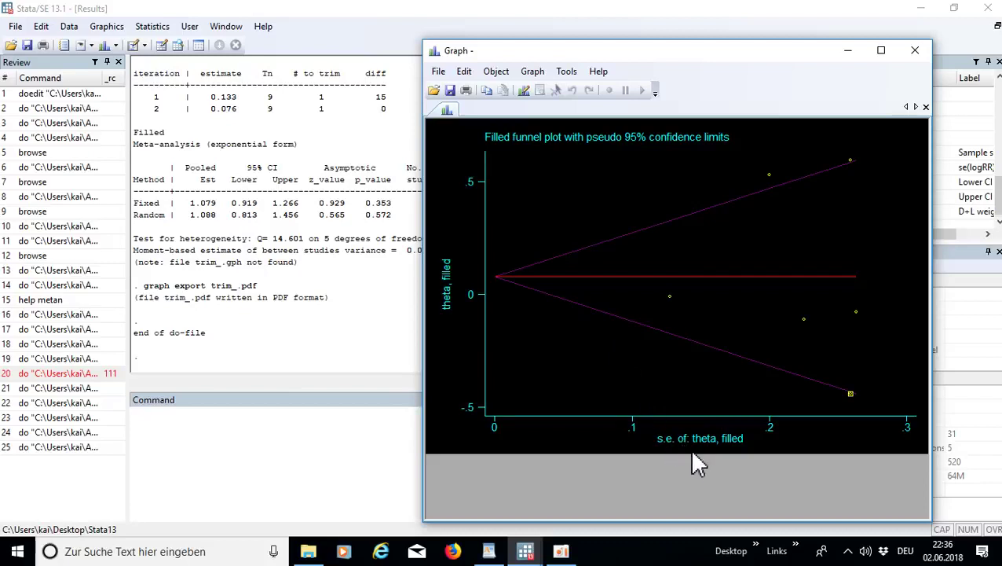
click(273, 357)
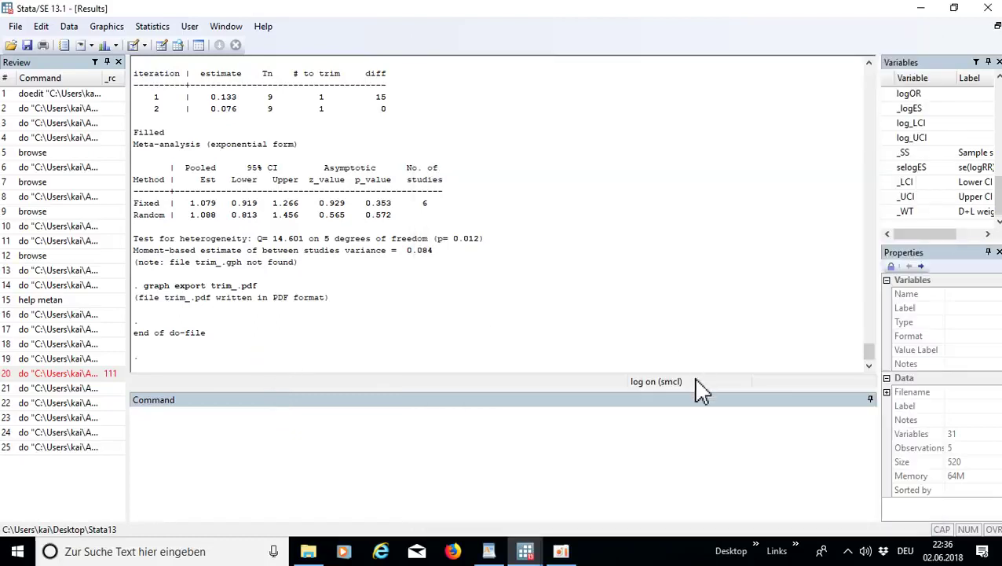
click(668, 420)
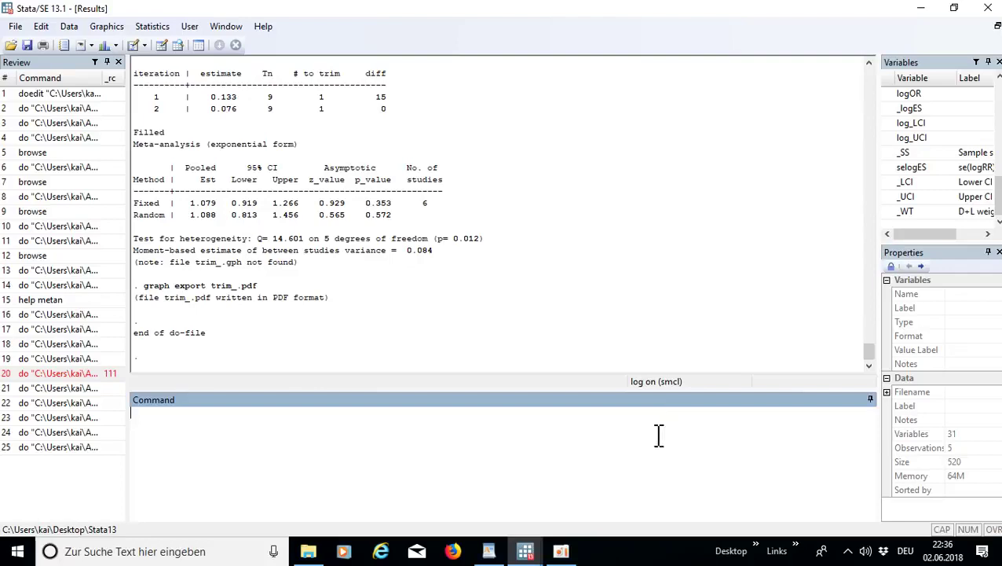
- Maximize the do-file kai312.do and review its commands from the variable renames through the final translate line
click(526, 552)
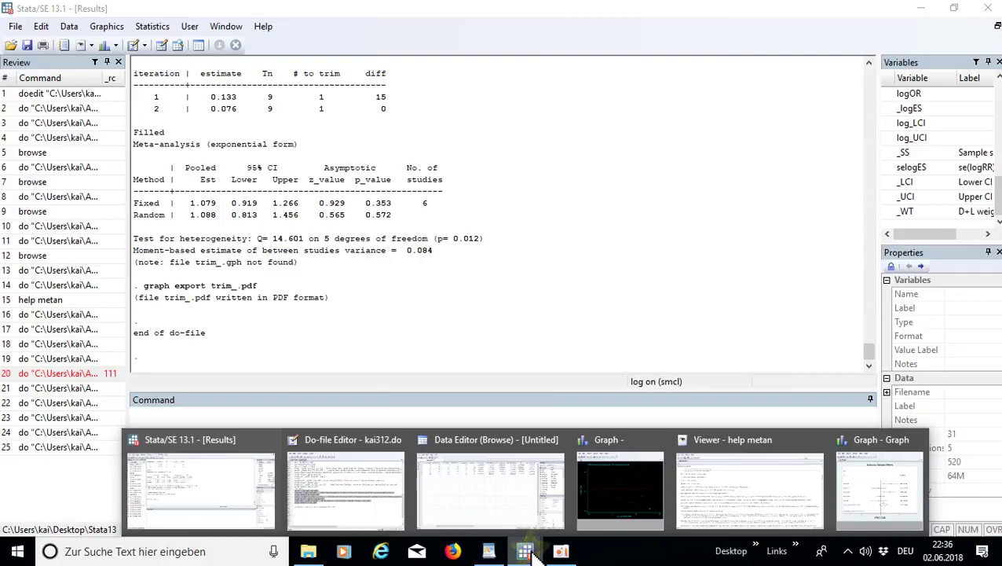
click(370, 494)
click(448, 355)
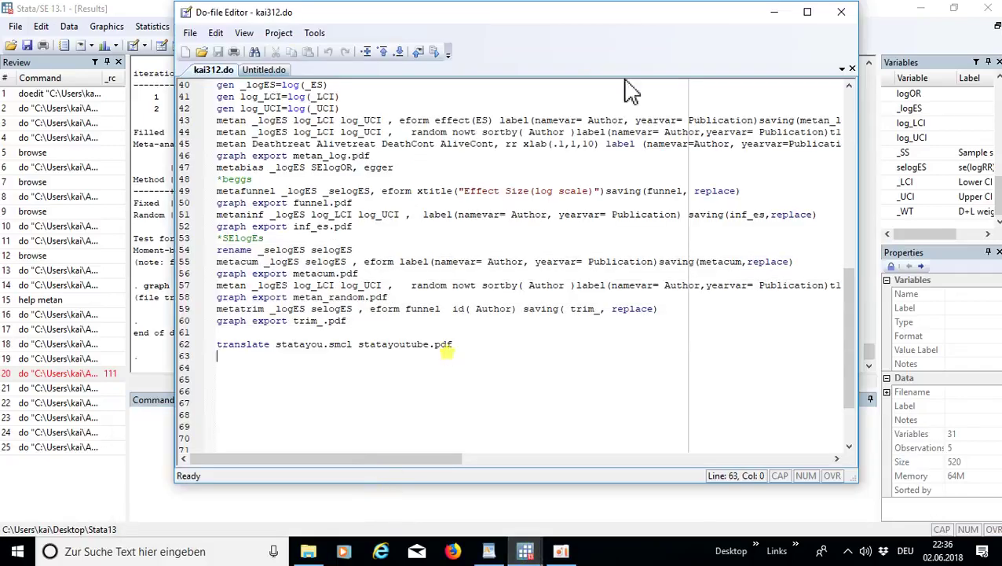
click(806, 11)
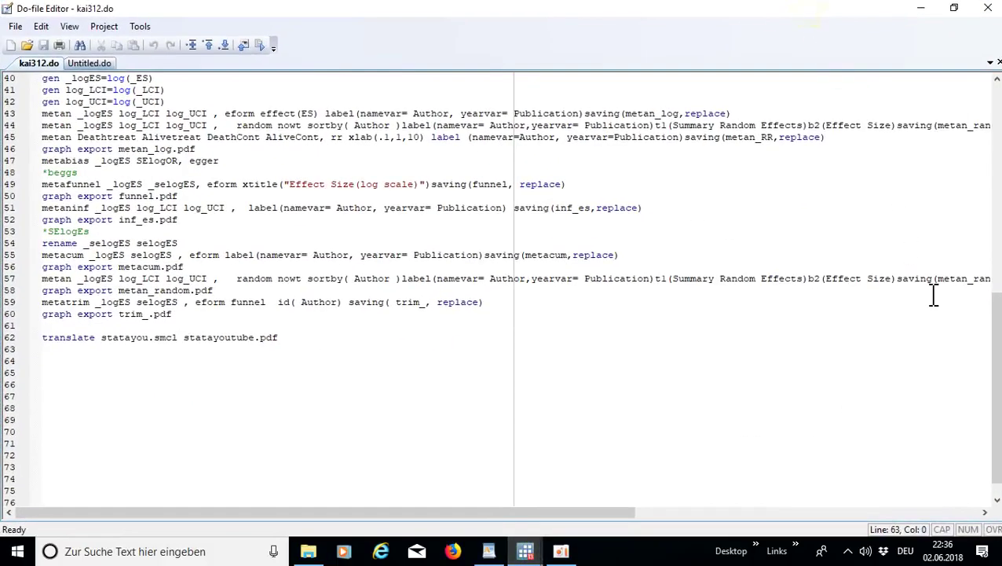
drag(996, 362, 994, 303)
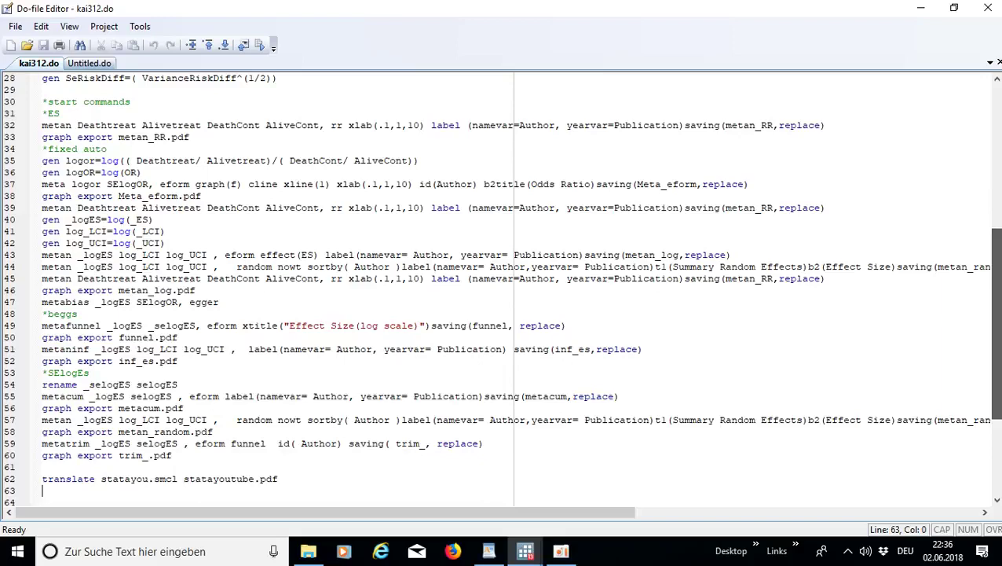
scroll(994, 206, up, 6)
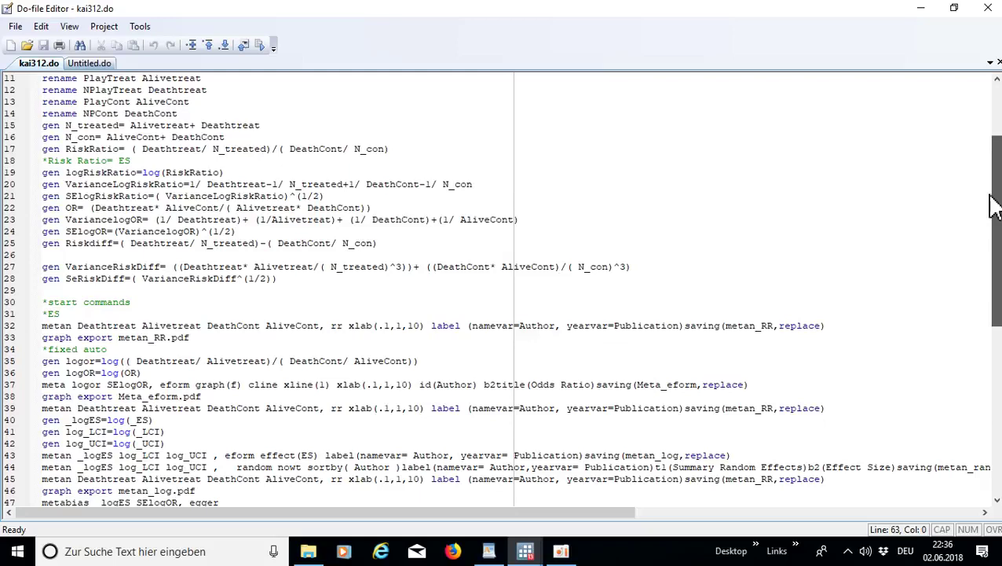
drag(993, 206, 994, 326)
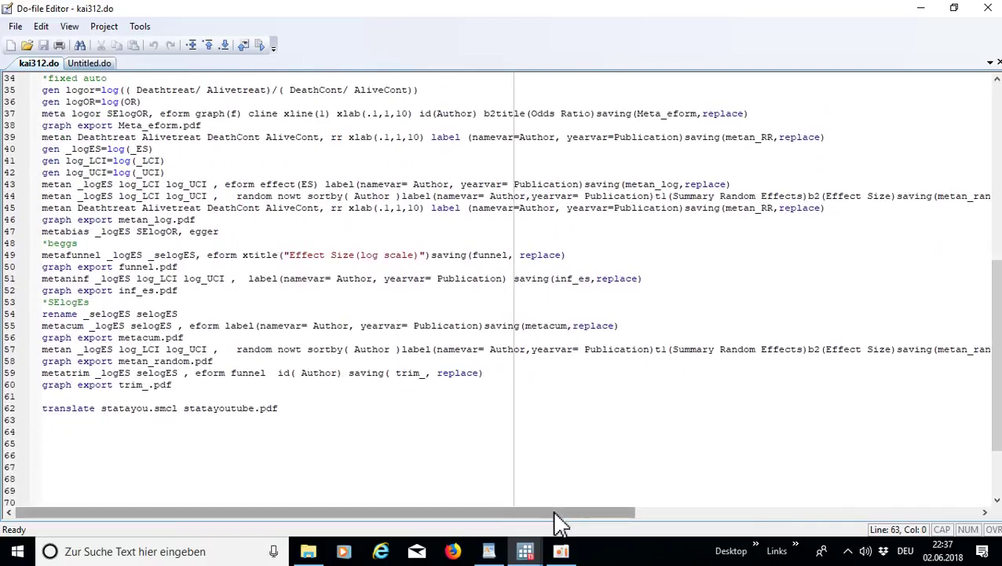
click(561, 550)
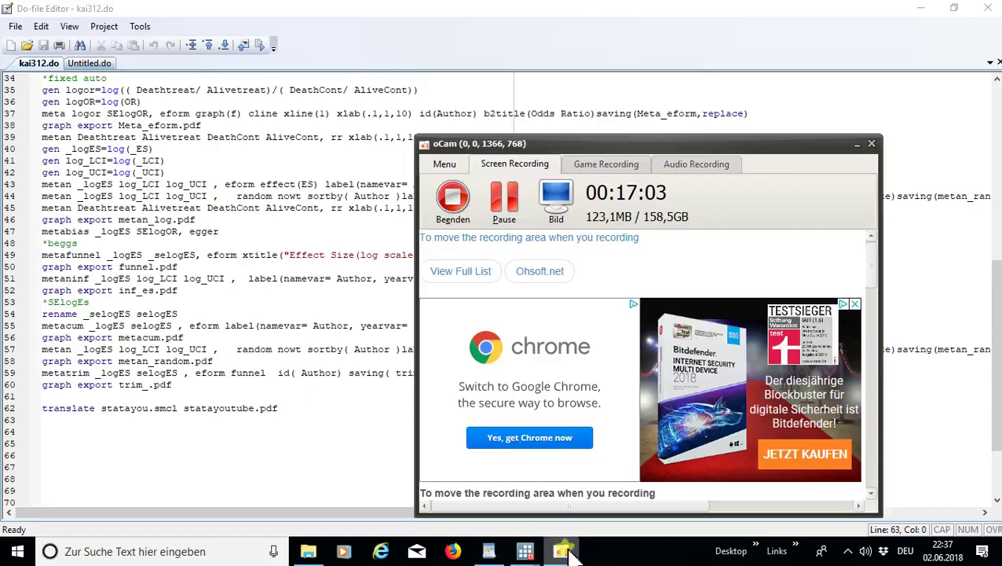